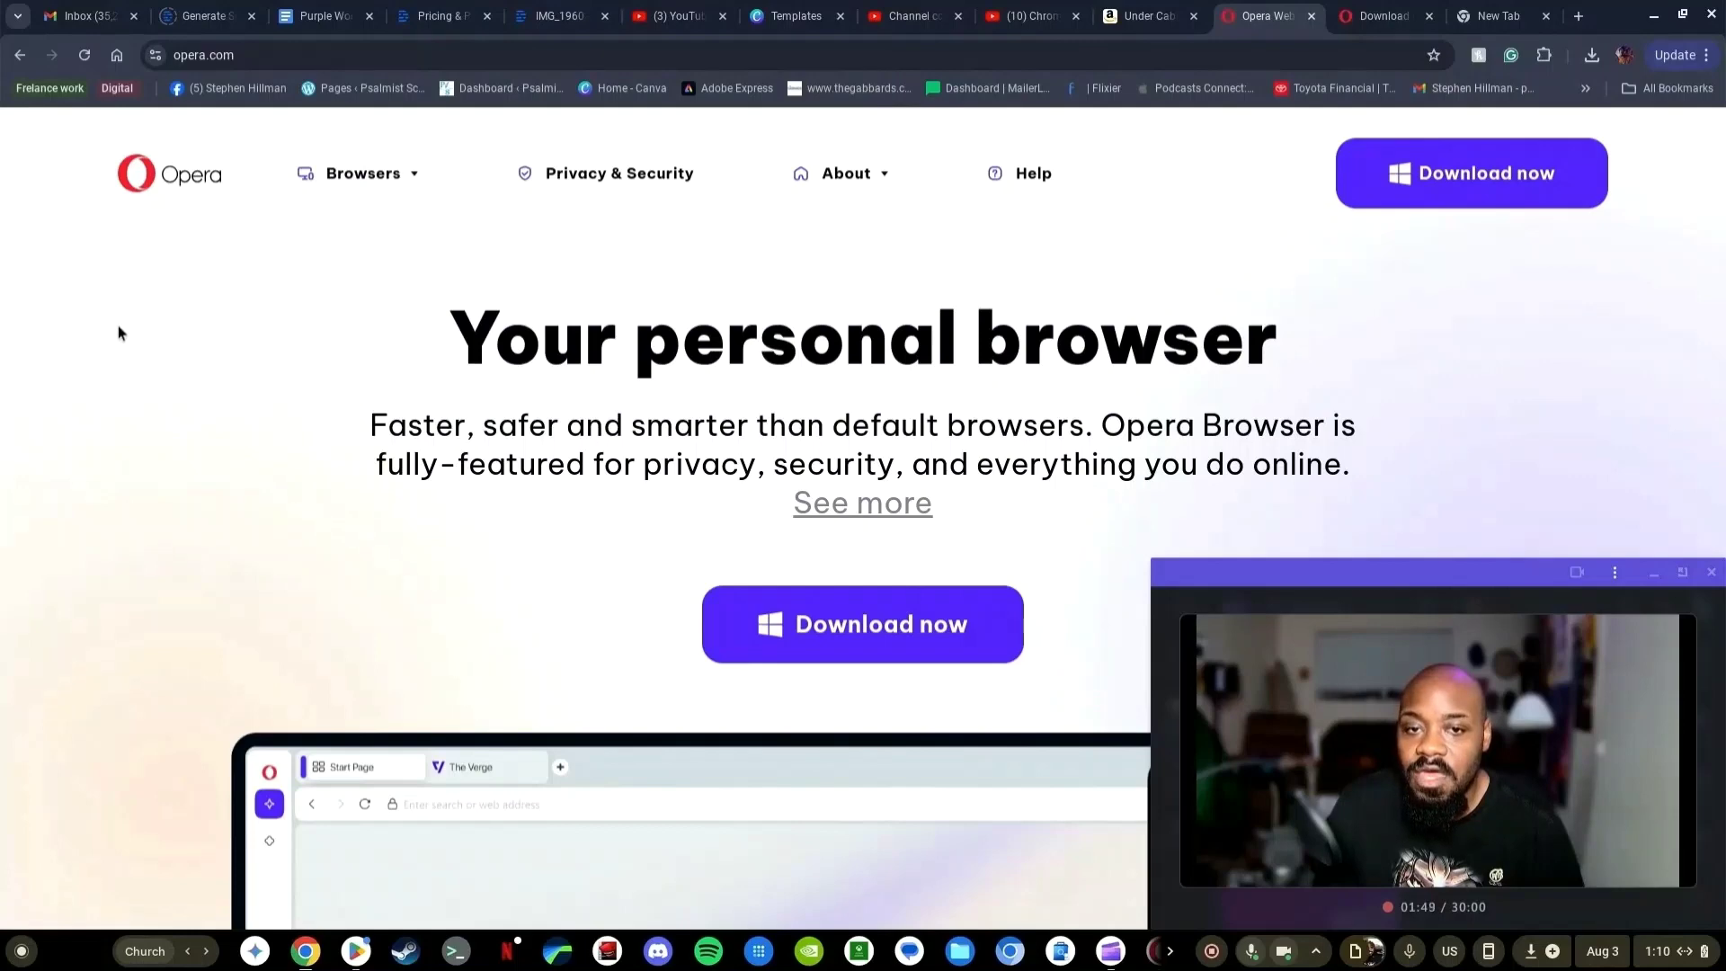
- Look over the Opera home page and open the site's Downloads page for its browsers
scroll(118, 327, down, 2)
scroll(118, 328, down, 7)
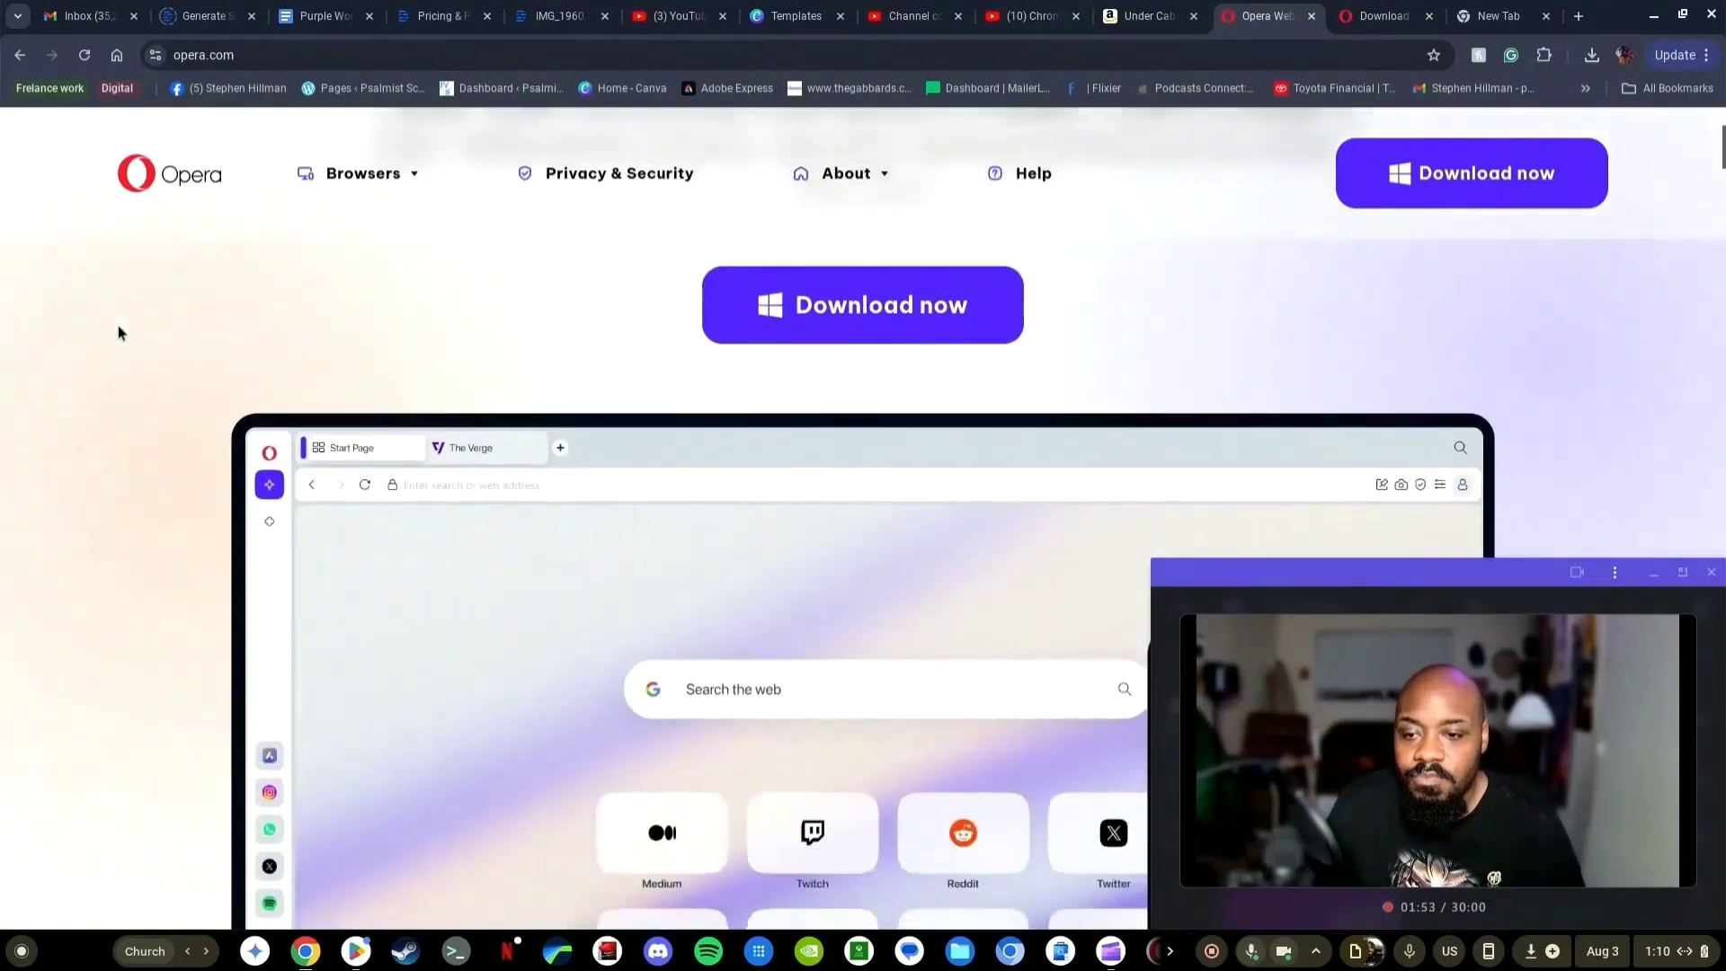
scroll(117, 327, up, 8)
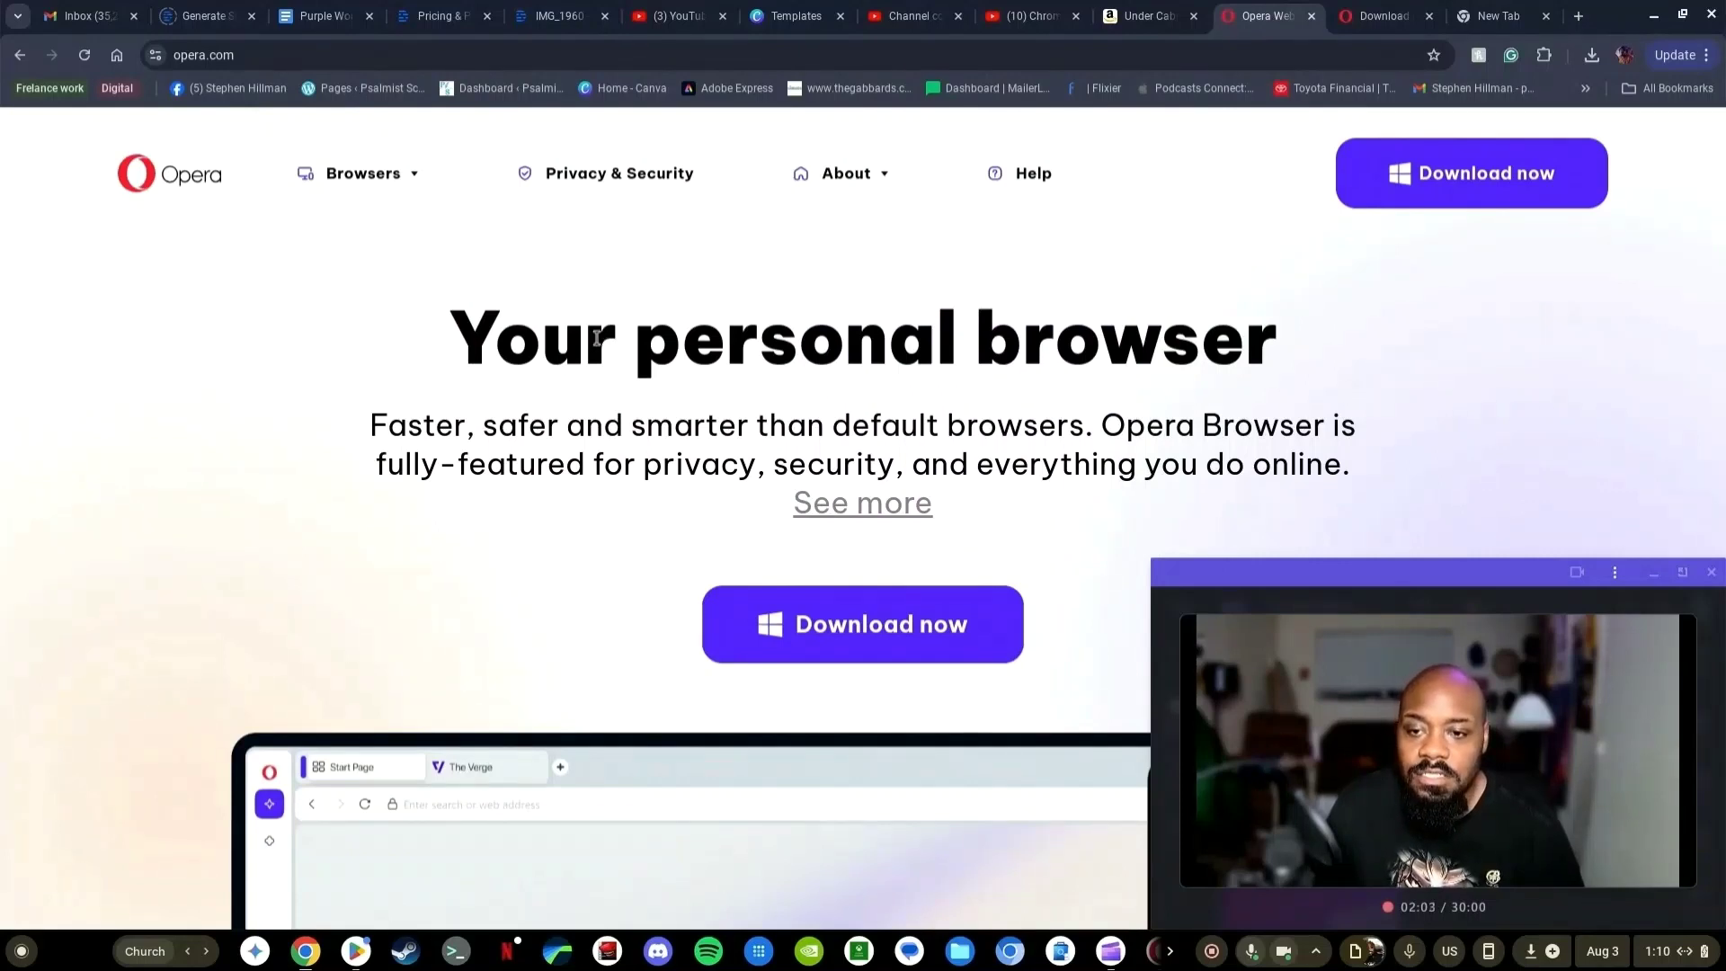
mouse_move(407, 183)
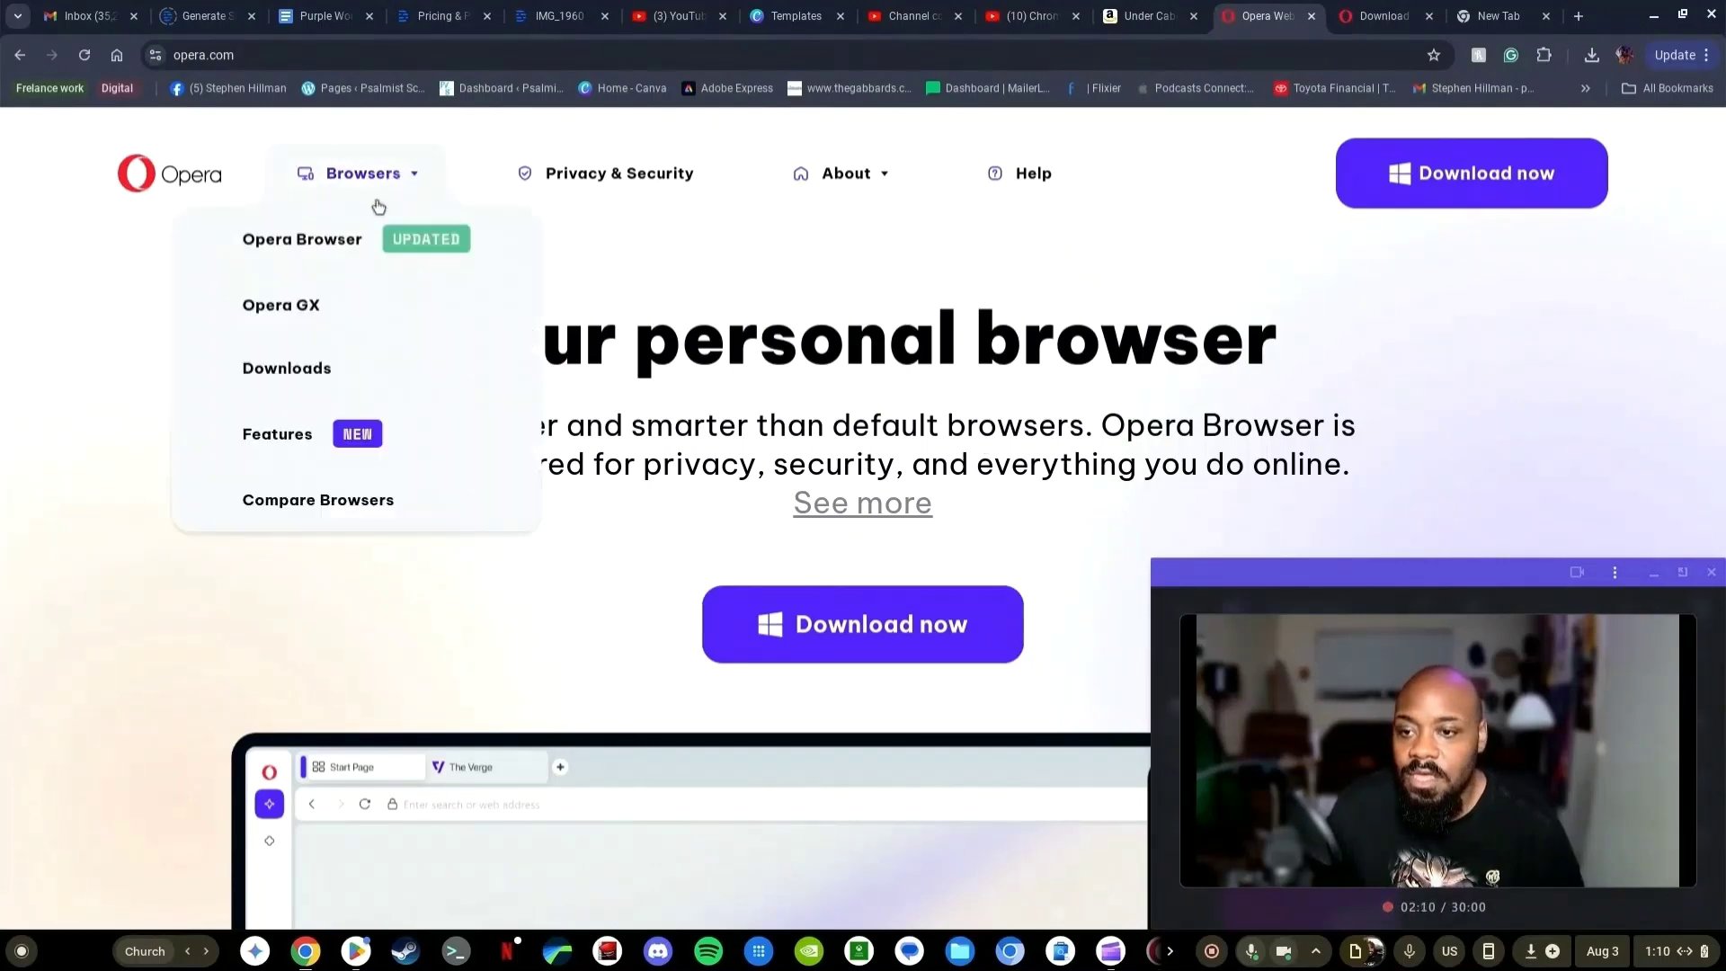
click(295, 370)
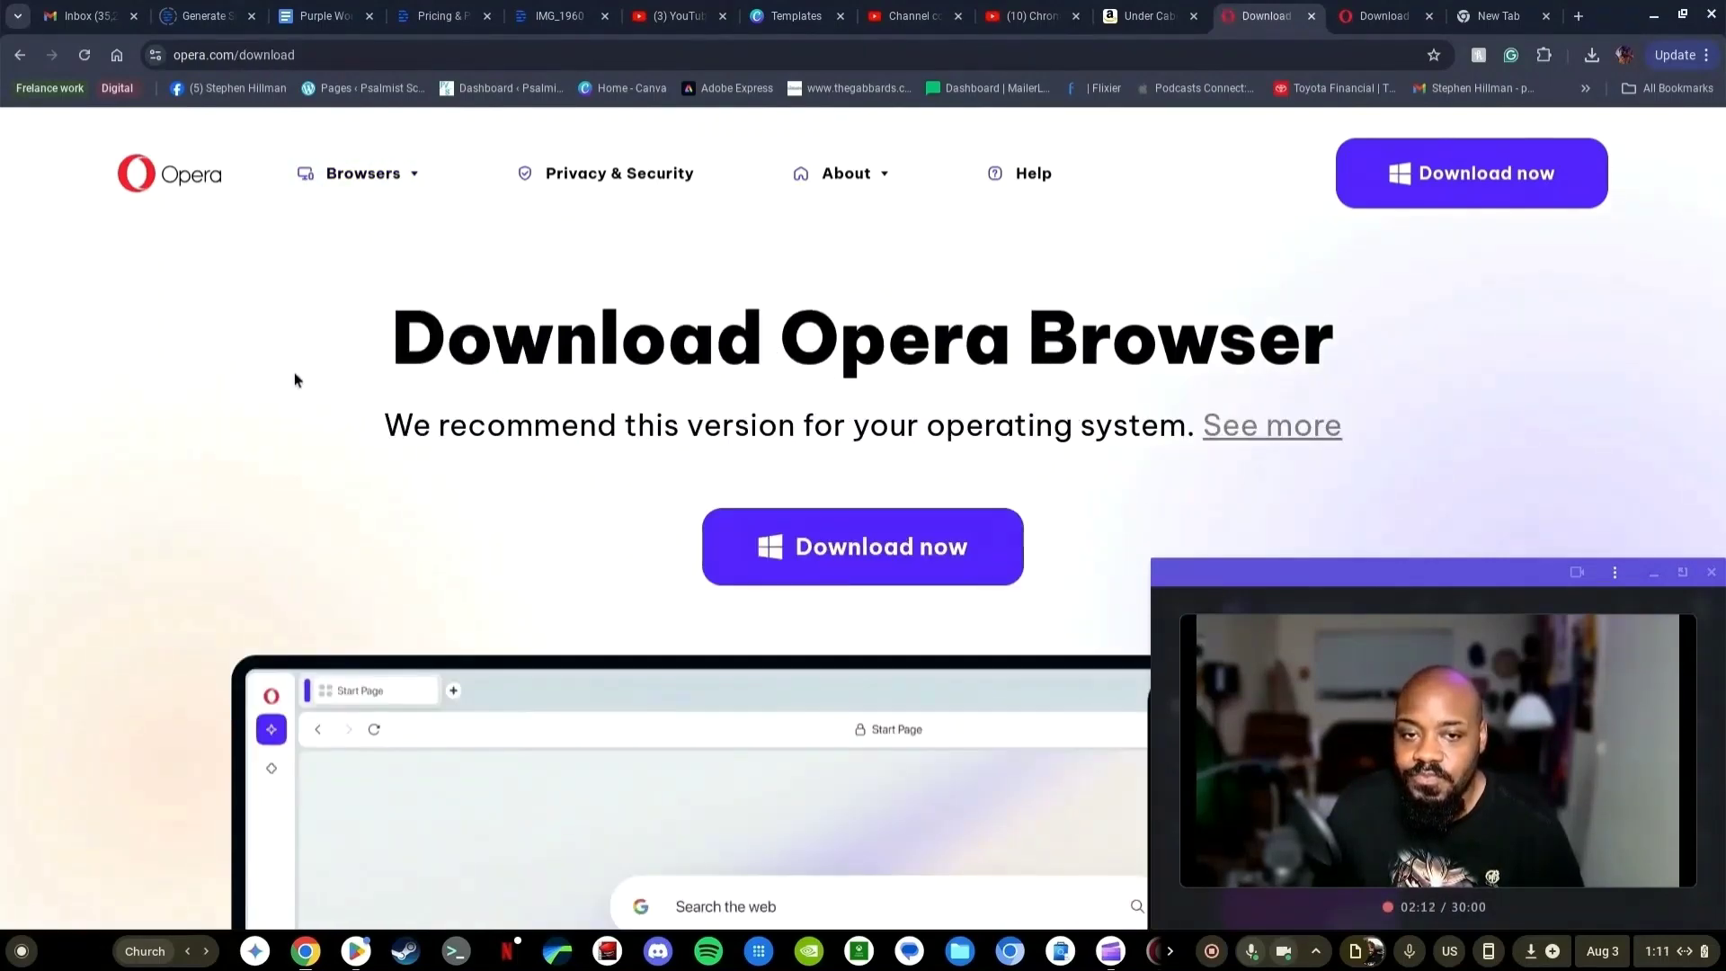
- Expand the Opera entry in the list of all Opera browsers to show its platform downloads
scroll(294, 372, down, 15)
scroll(374, 382, up, 2)
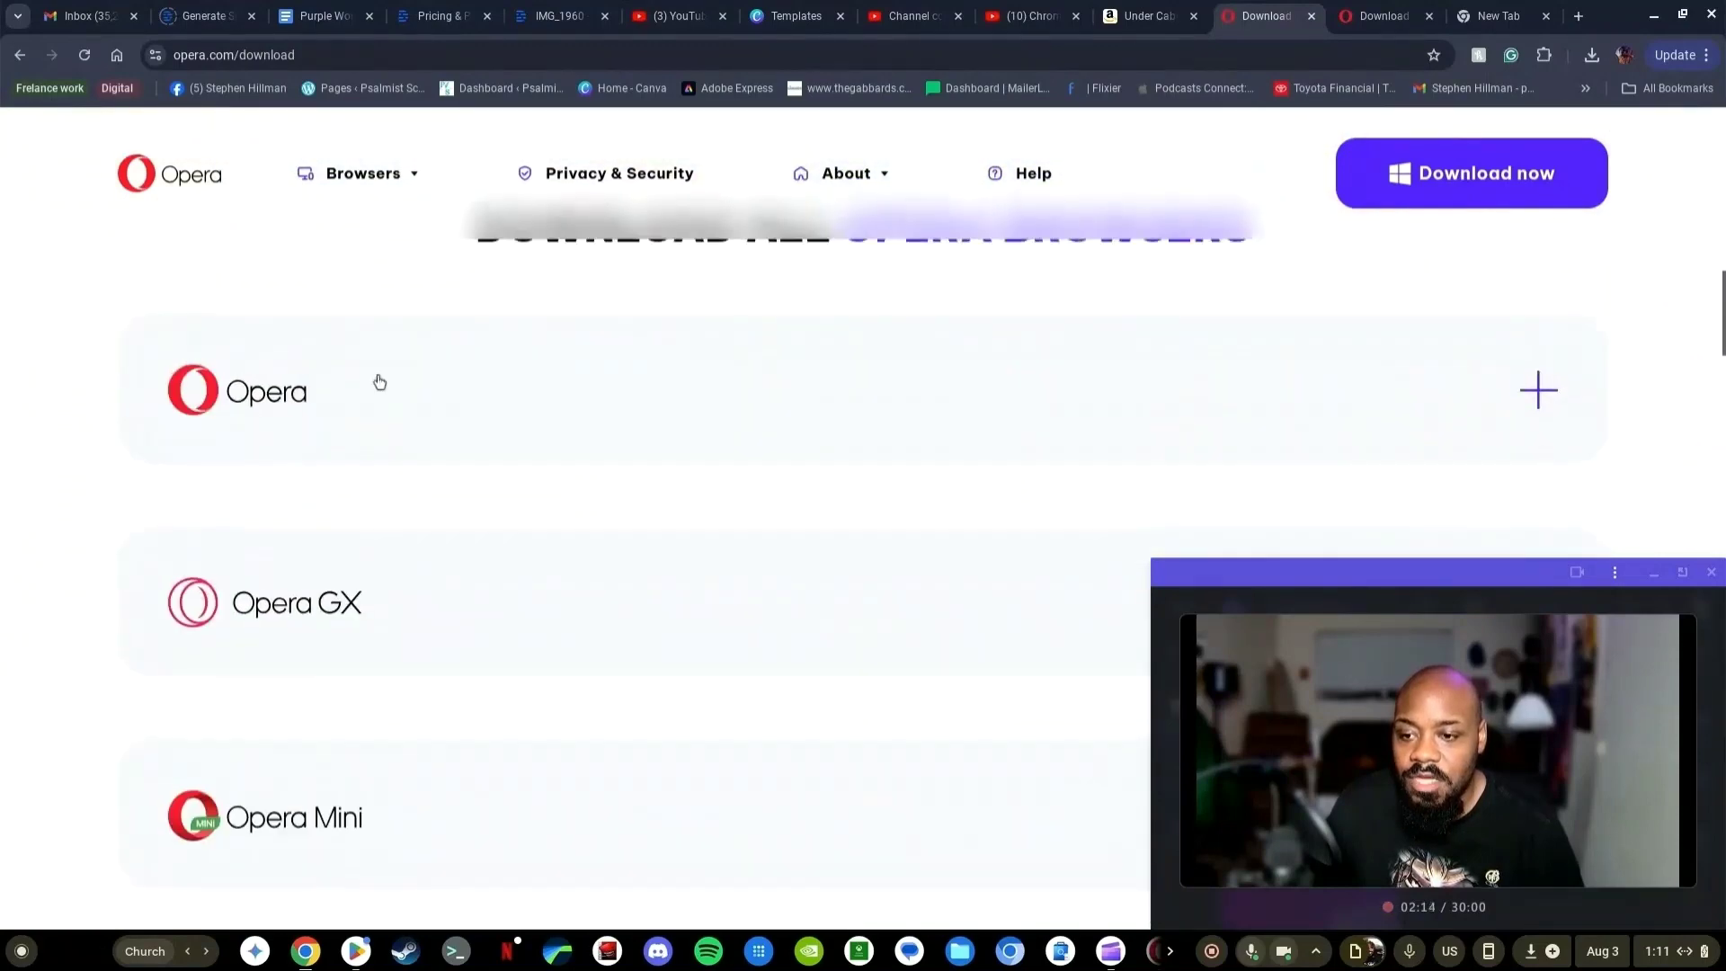
scroll(563, 405, down, 3)
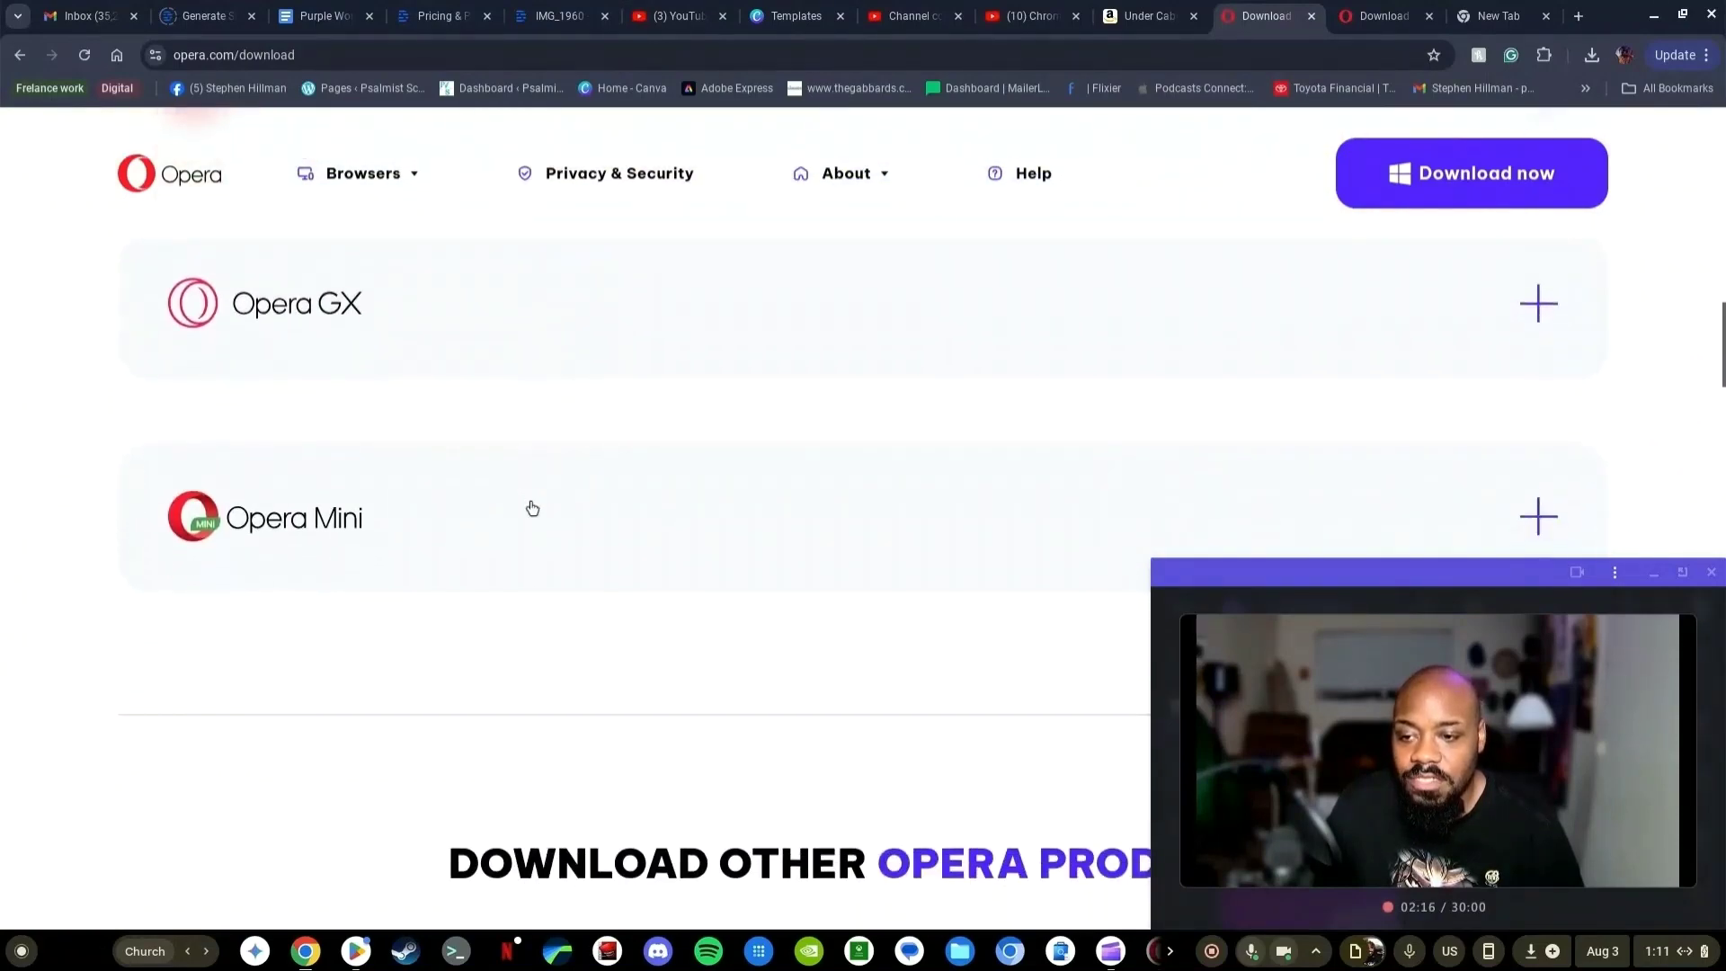
scroll(538, 513, up, 3)
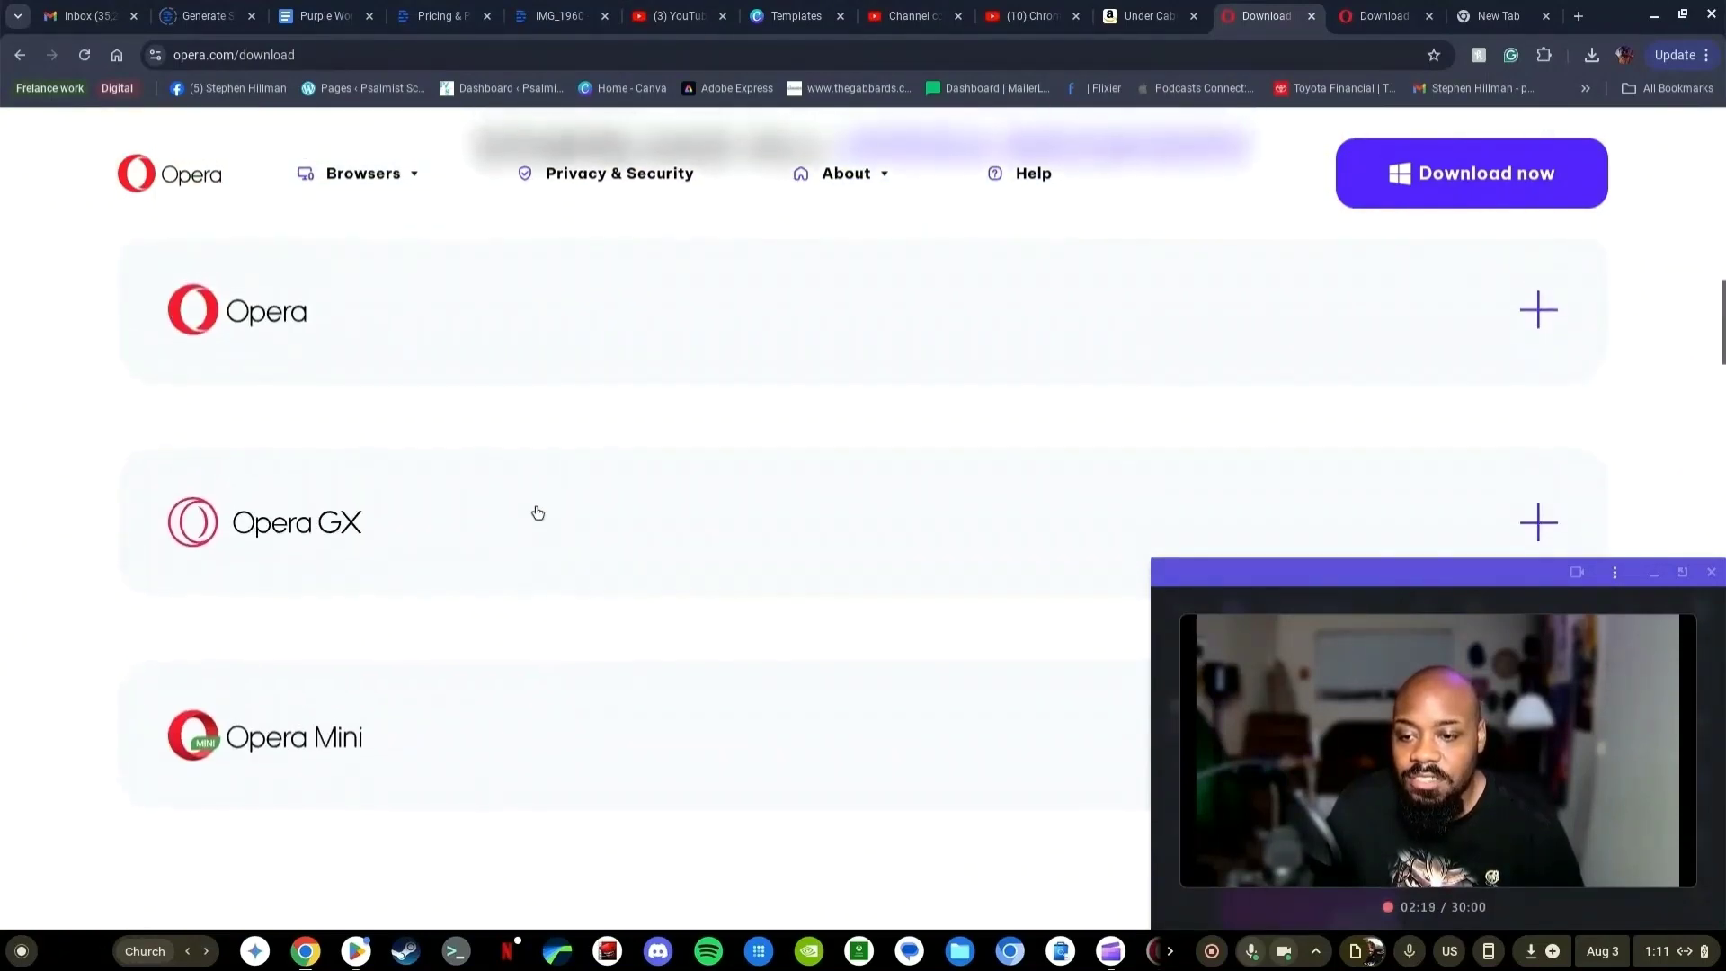
scroll(537, 513, up, 1)
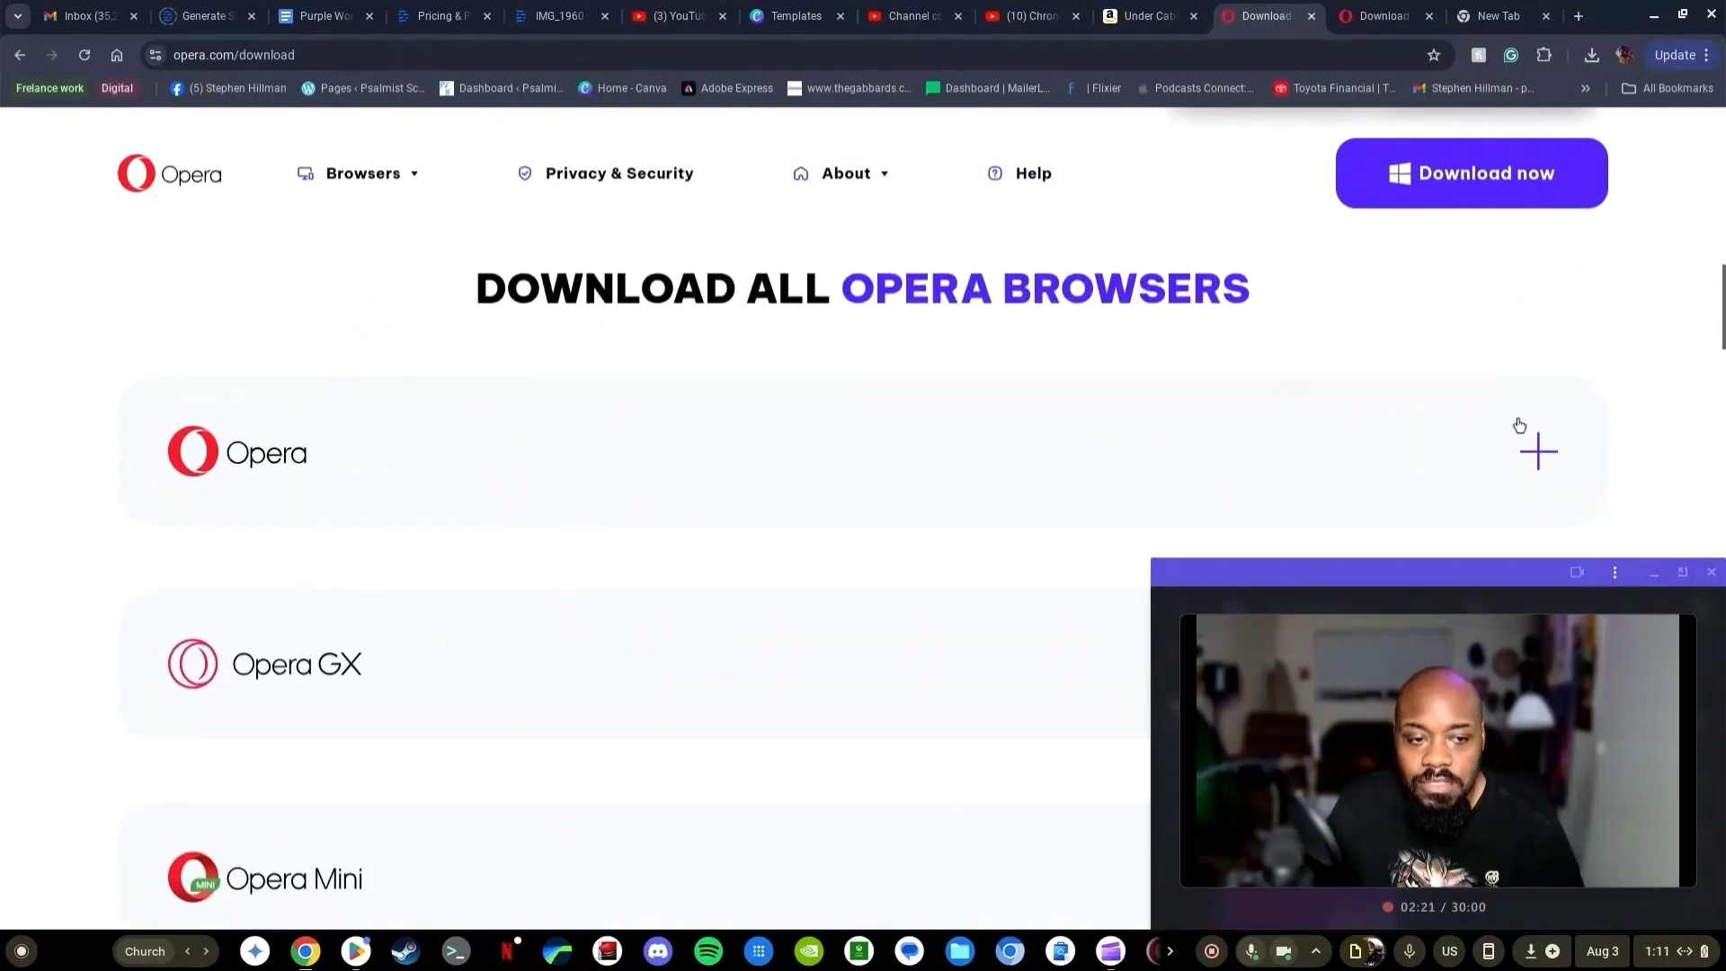
click(1537, 450)
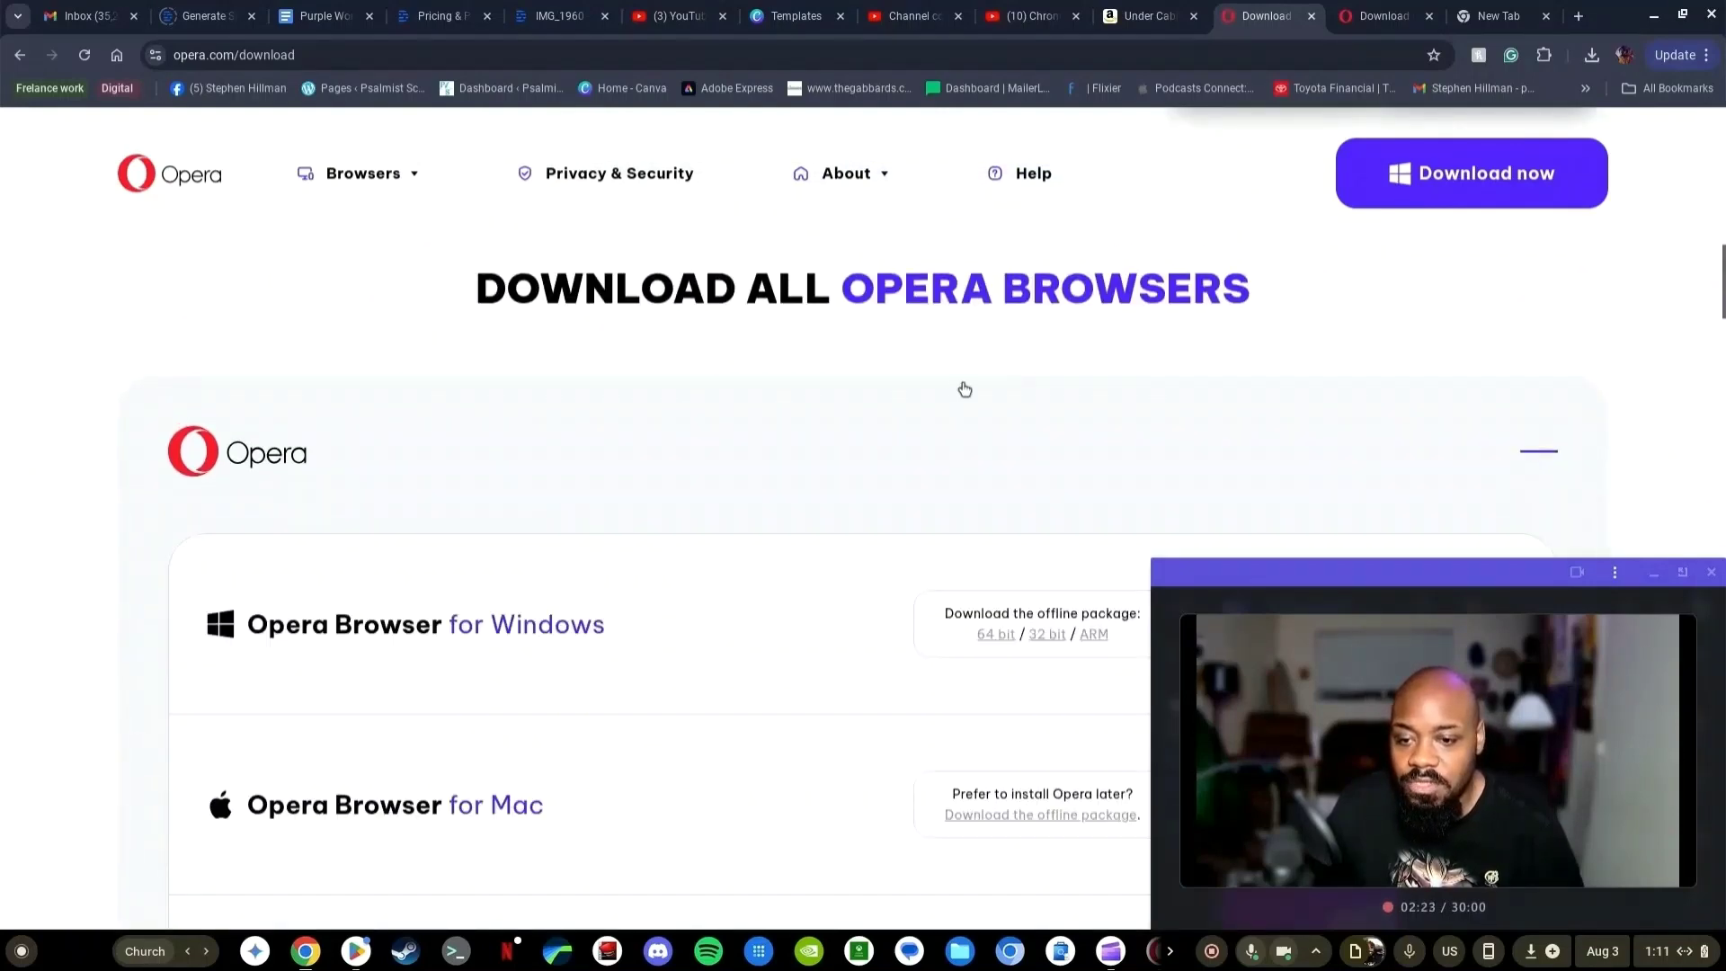
- Follow the Google Play link for Opera Browser for Chromebook and leave the blank tab it opens
scroll(956, 389, down, 2)
scroll(956, 390, down, 2)
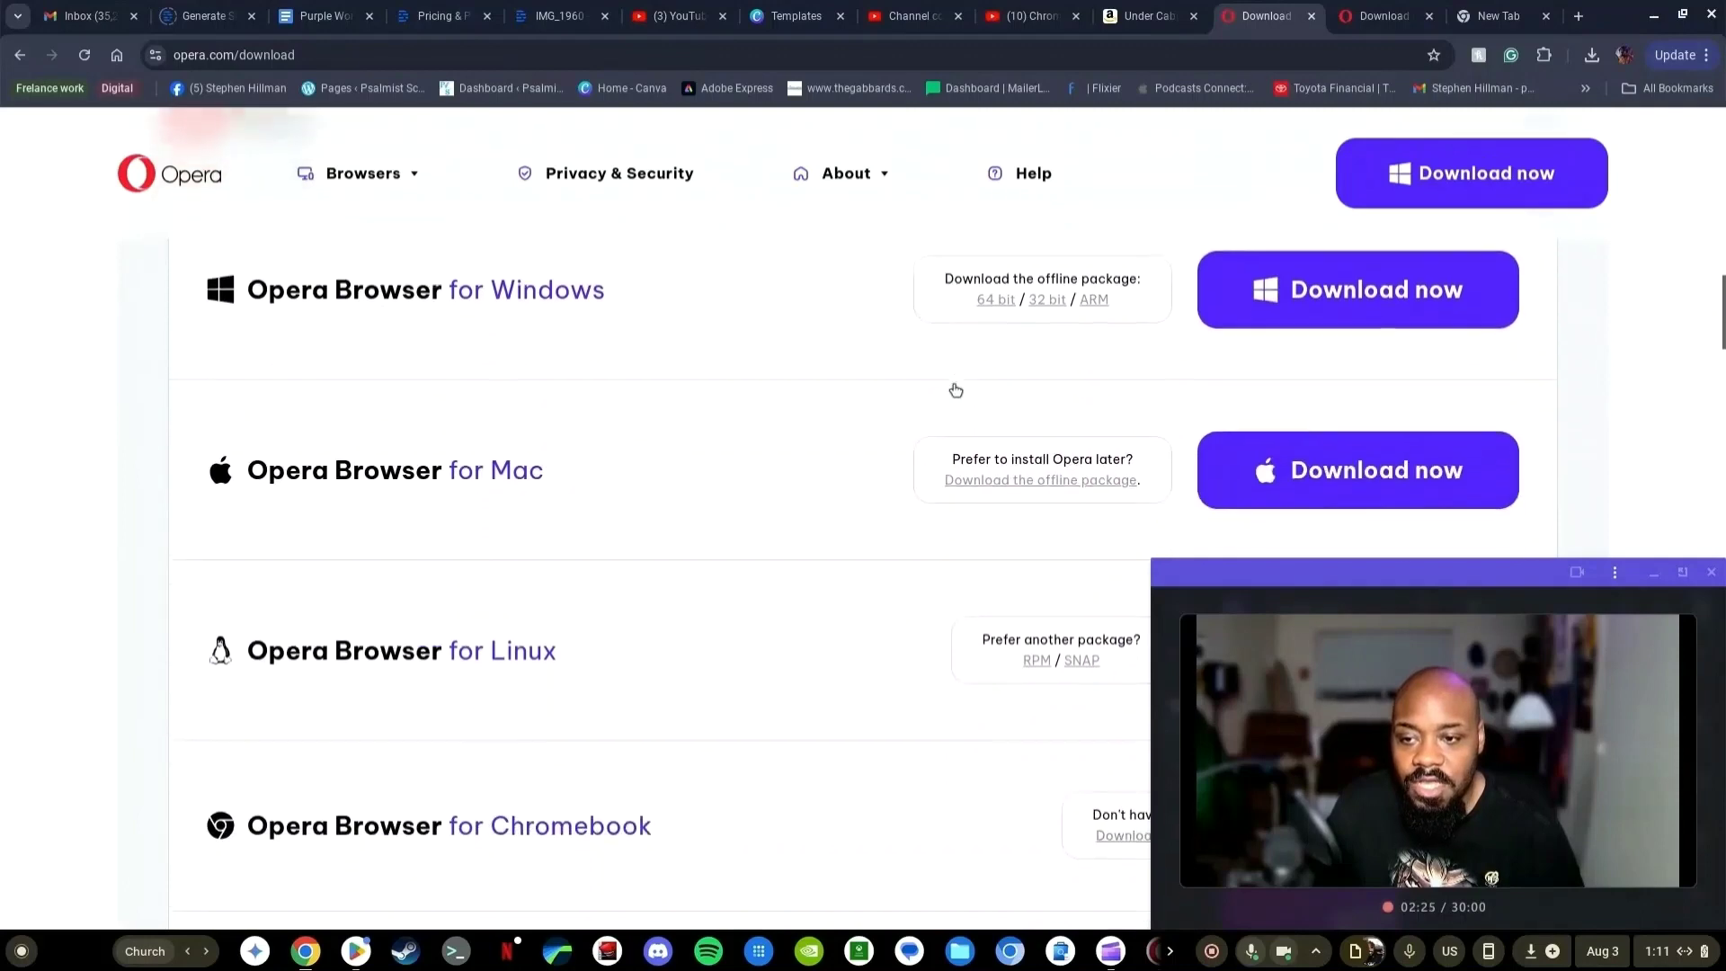
scroll(846, 313, down, 6)
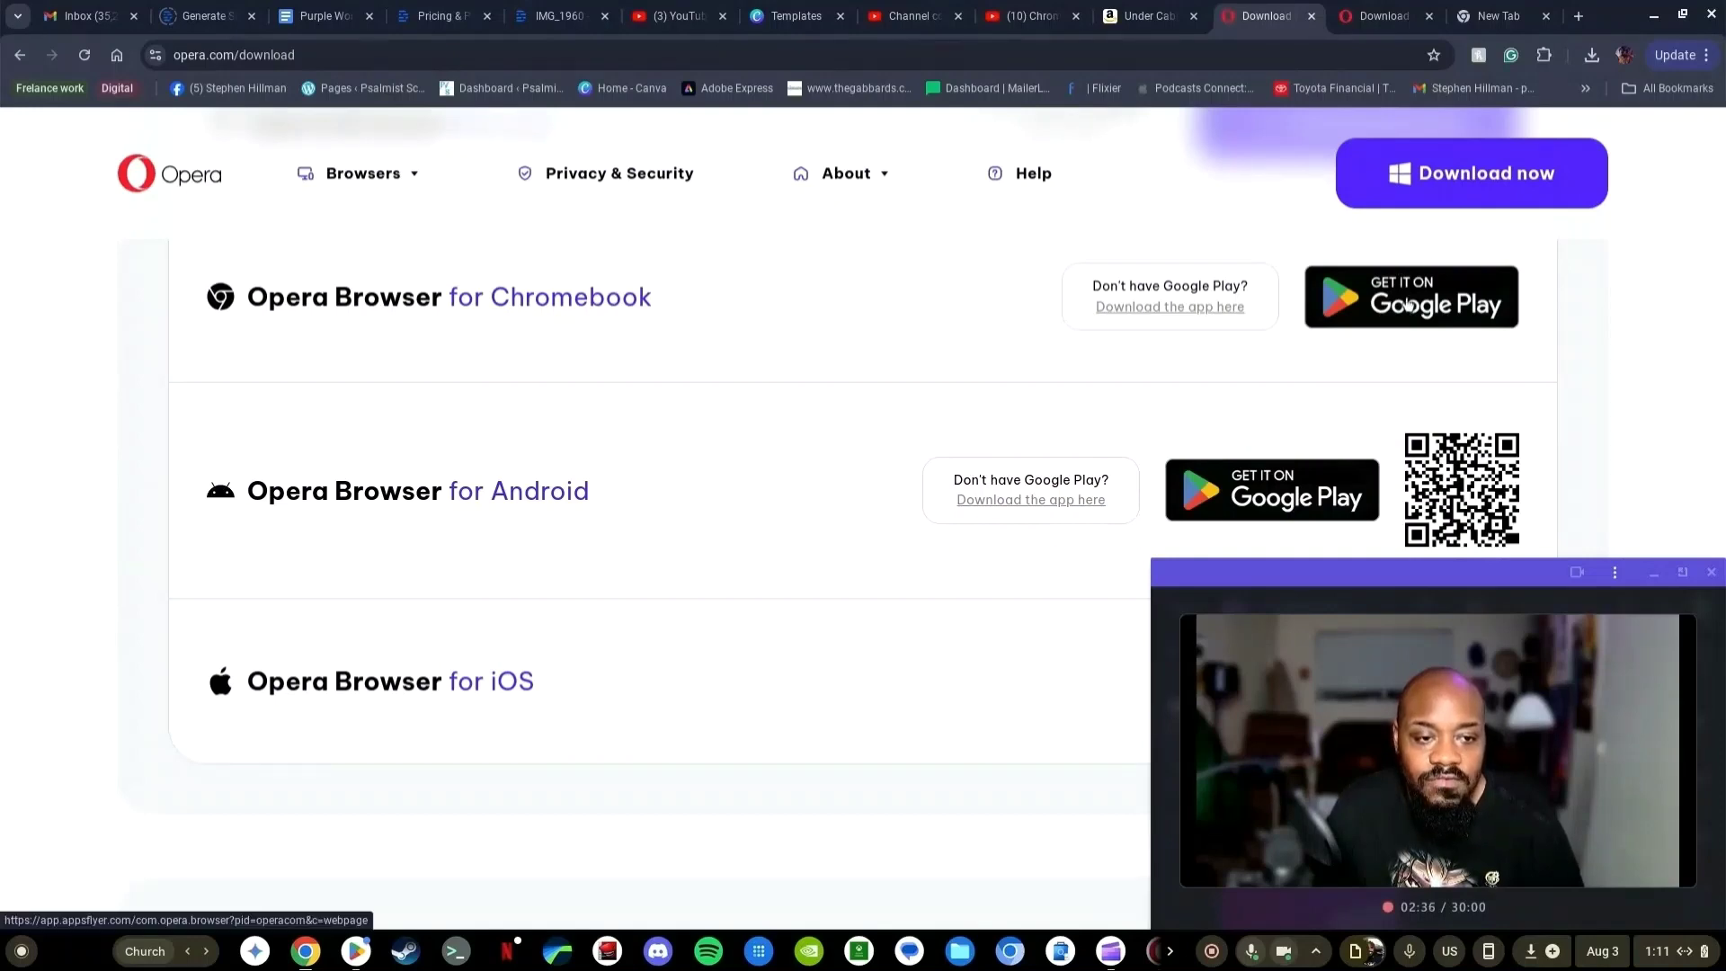
click(1409, 305)
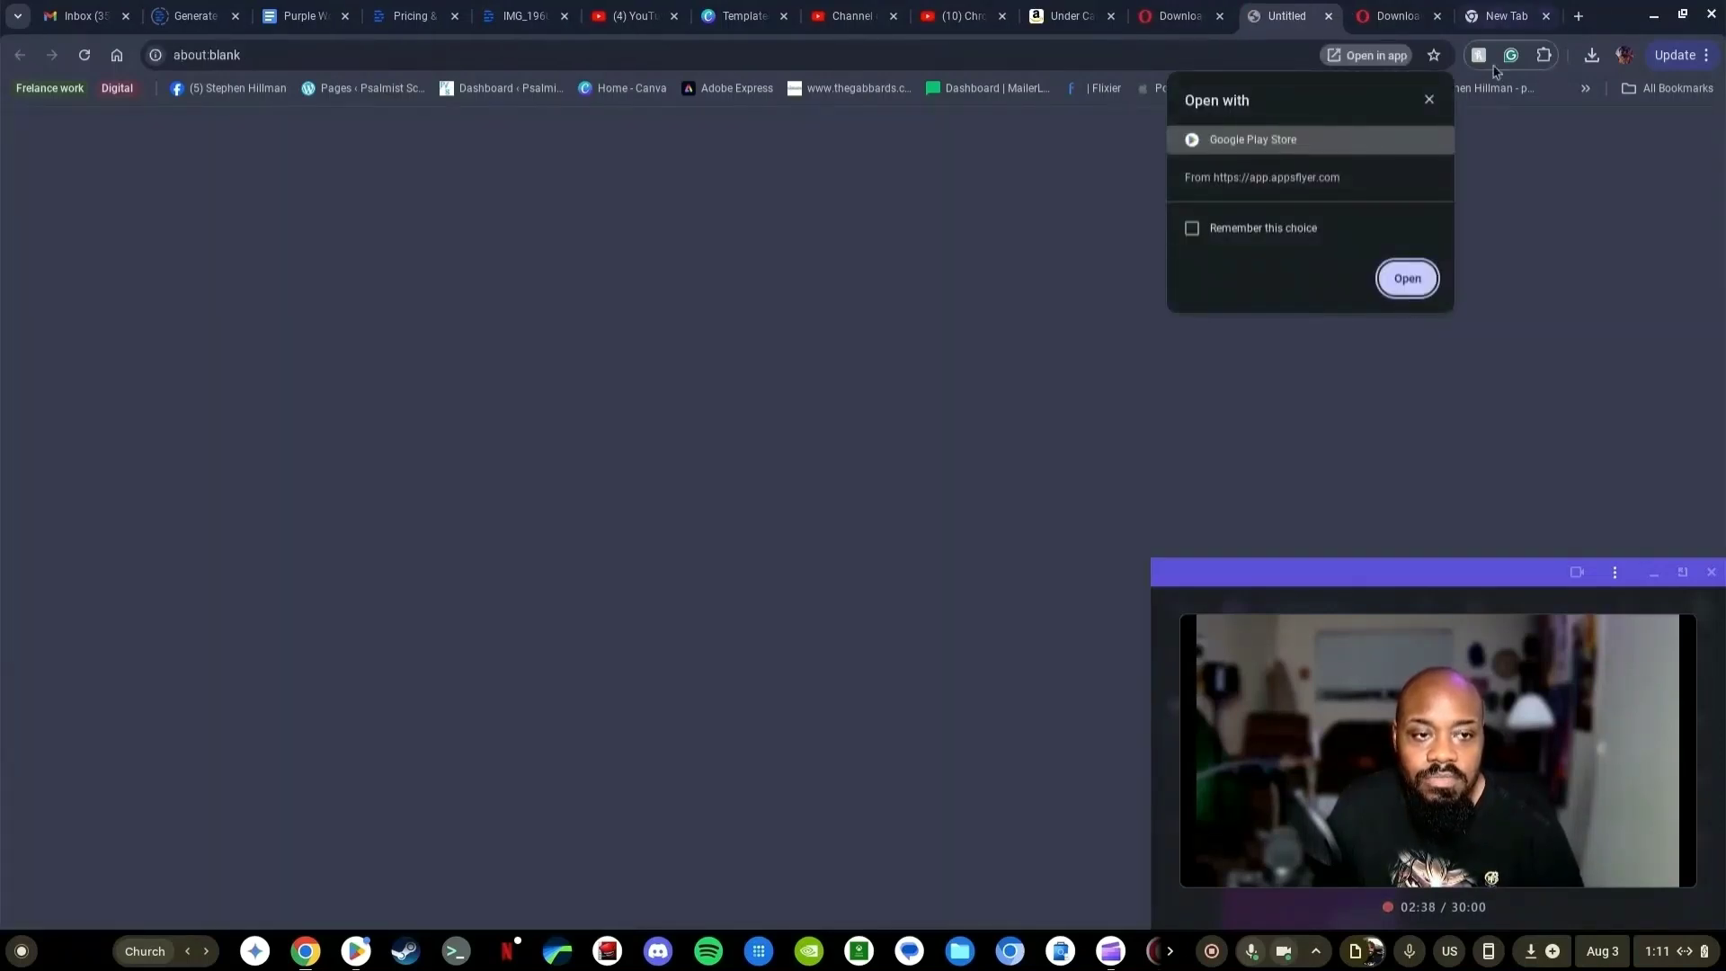
click(1374, 51)
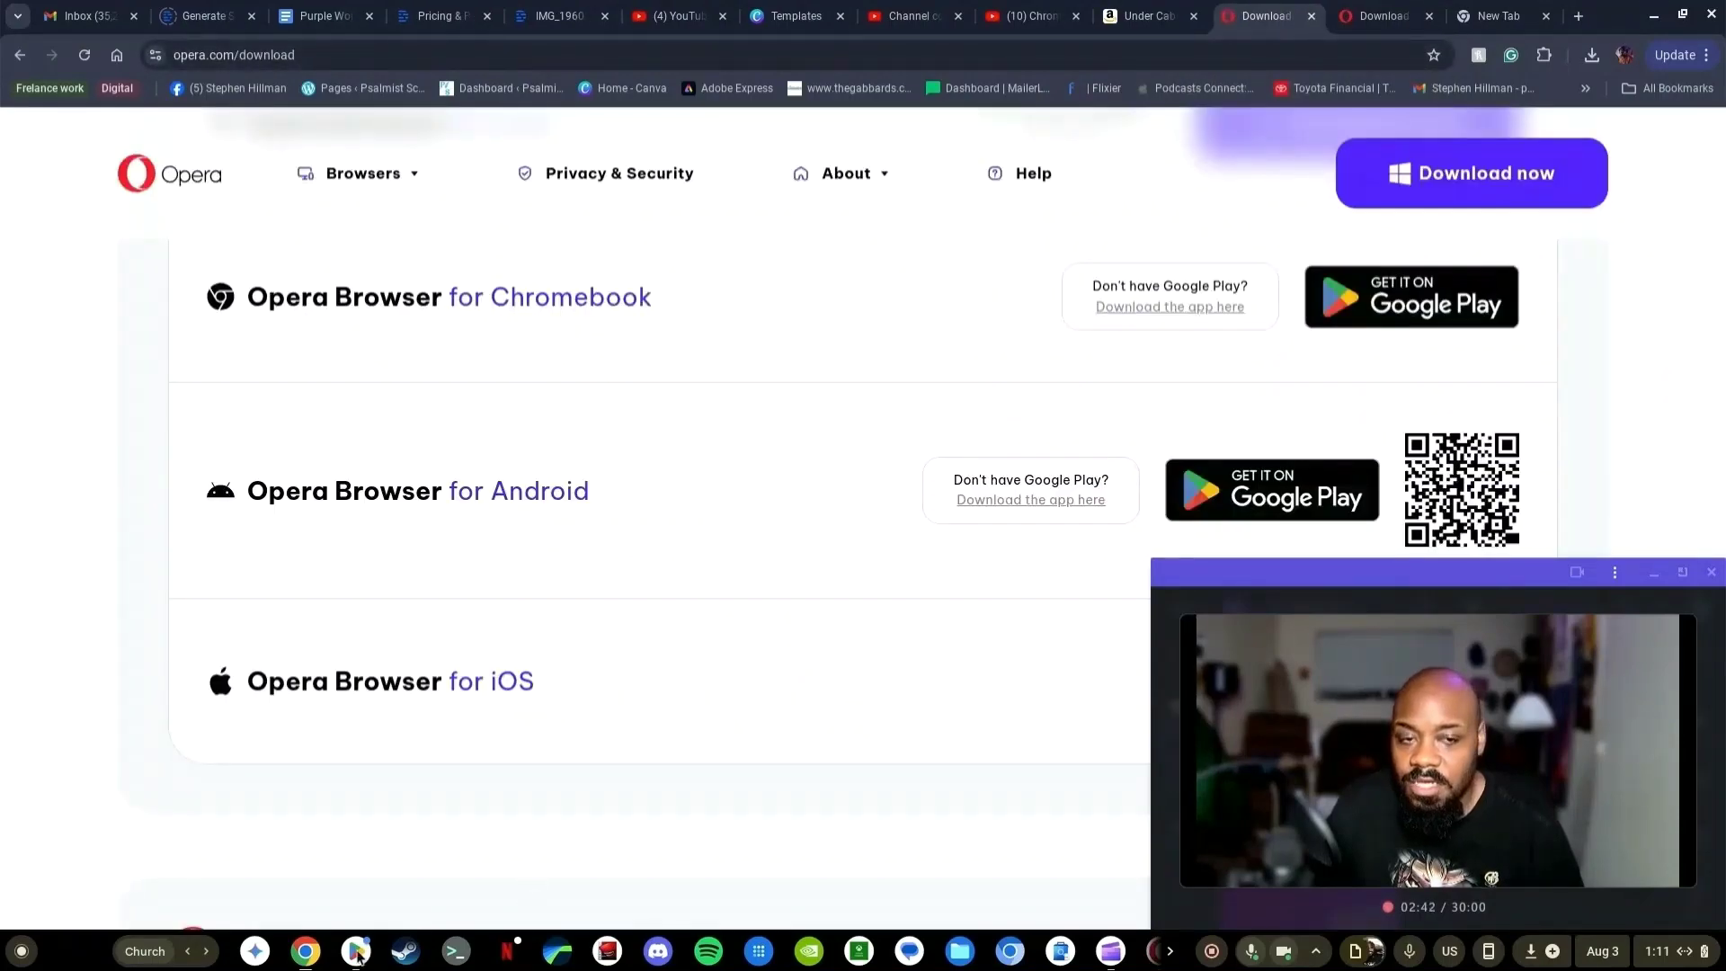
- Switch to the Play Store, look through the web browser results, and launch Opera browser with AI from its listing
click(356, 953)
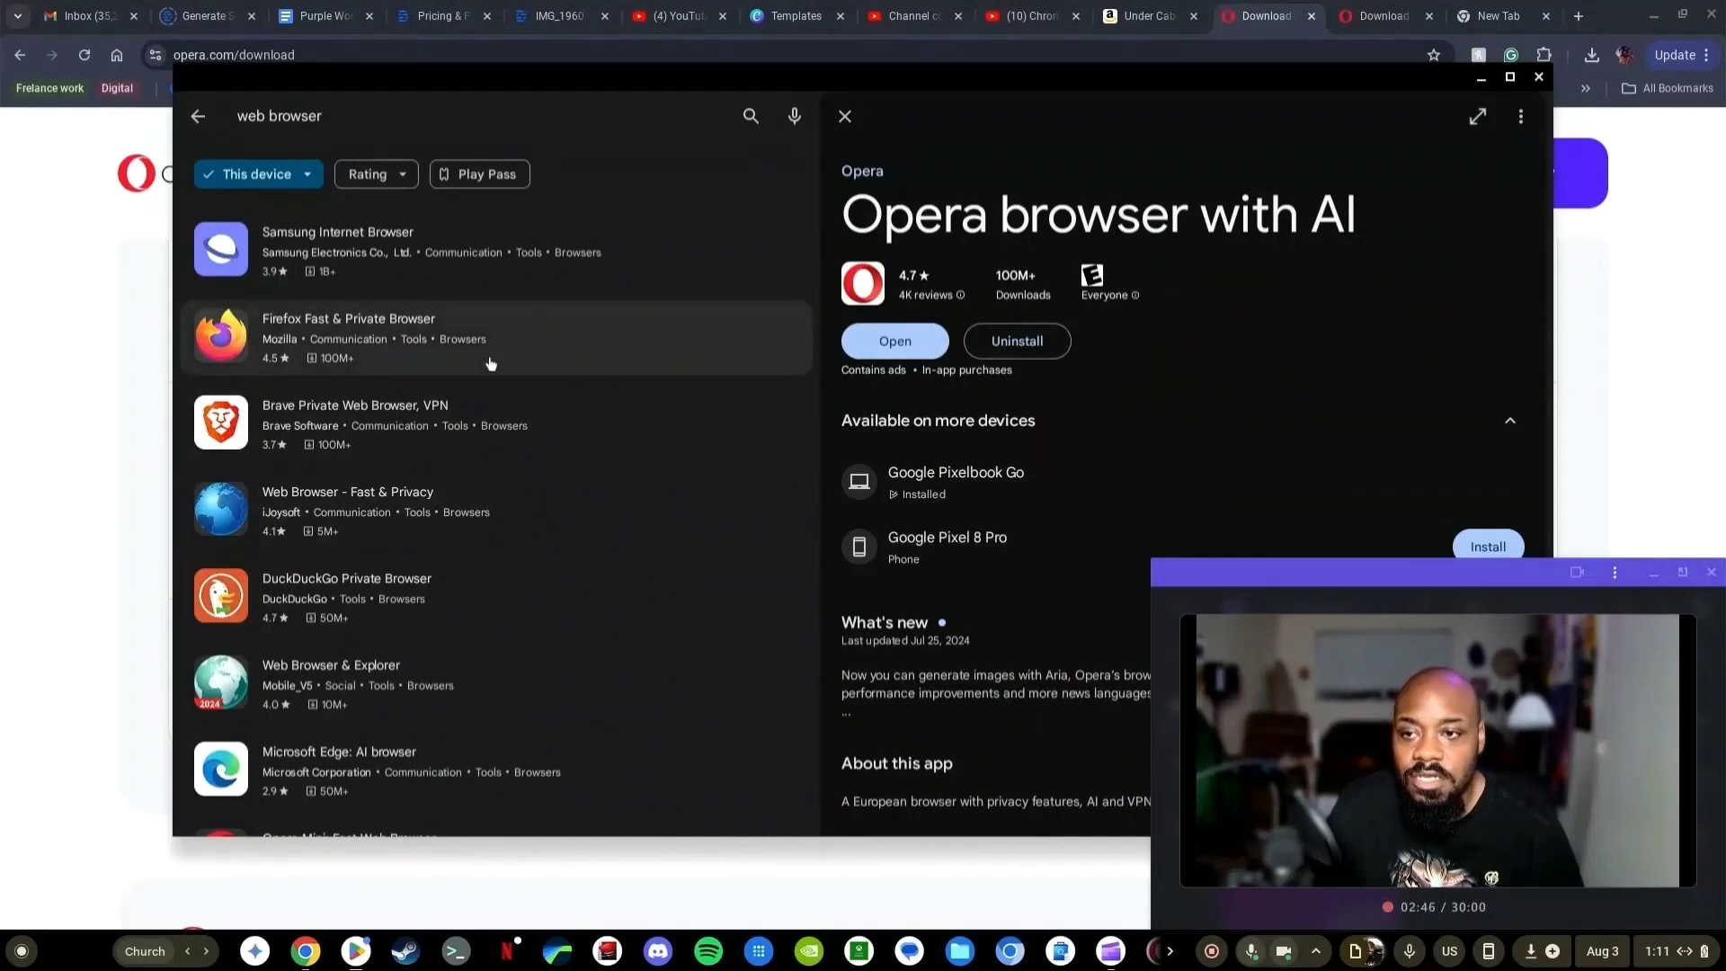
scroll(433, 346, down, 6)
scroll(432, 344, down, 4)
scroll(431, 345, up, 9)
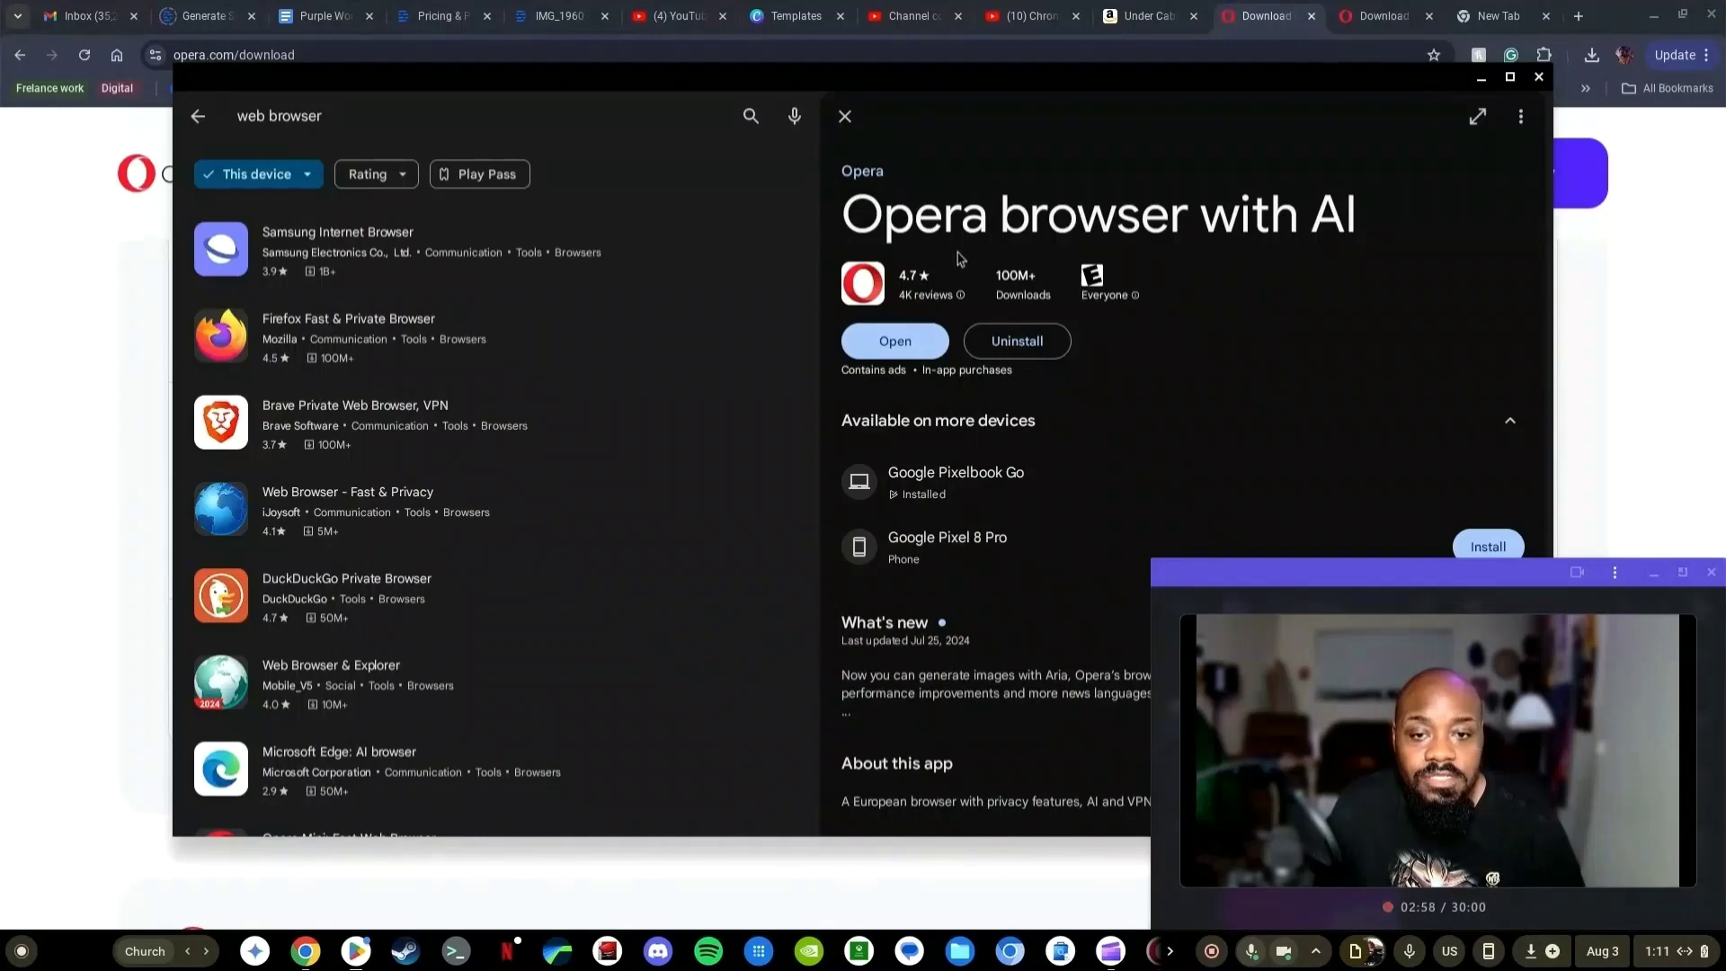
click(895, 341)
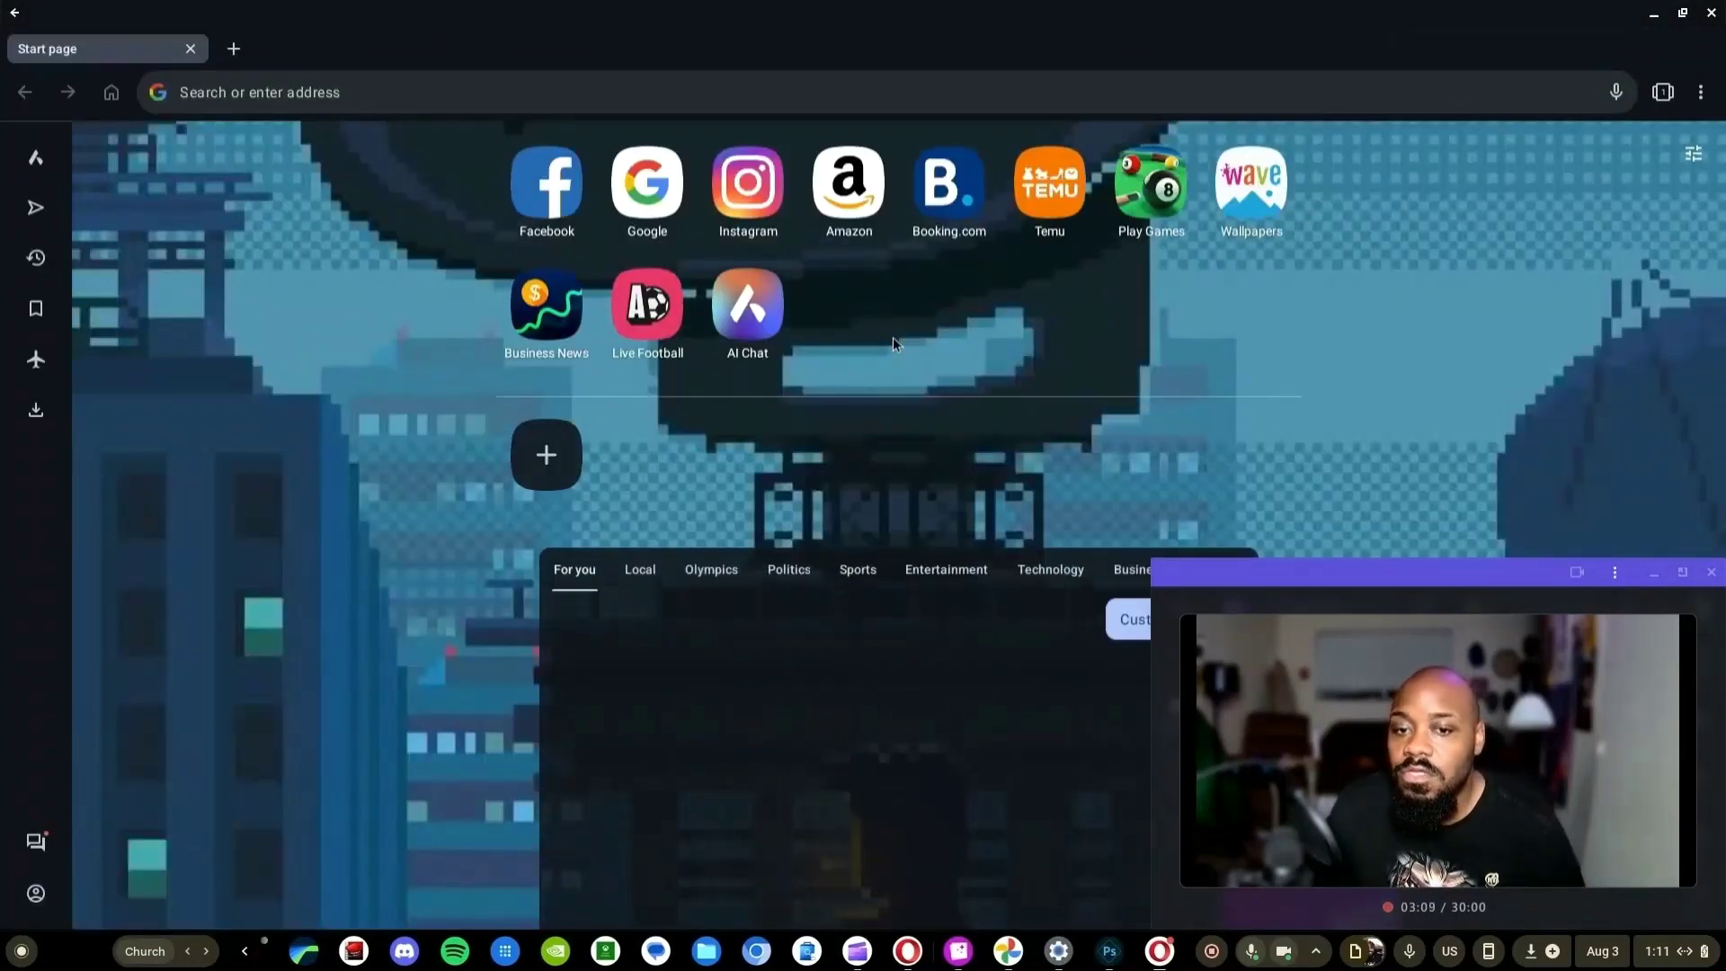
- Examine Opera's start page, including its shortcuts, news feed and the trending searches offered for the address field
scroll(893, 338, down, 3)
scroll(893, 344, up, 3)
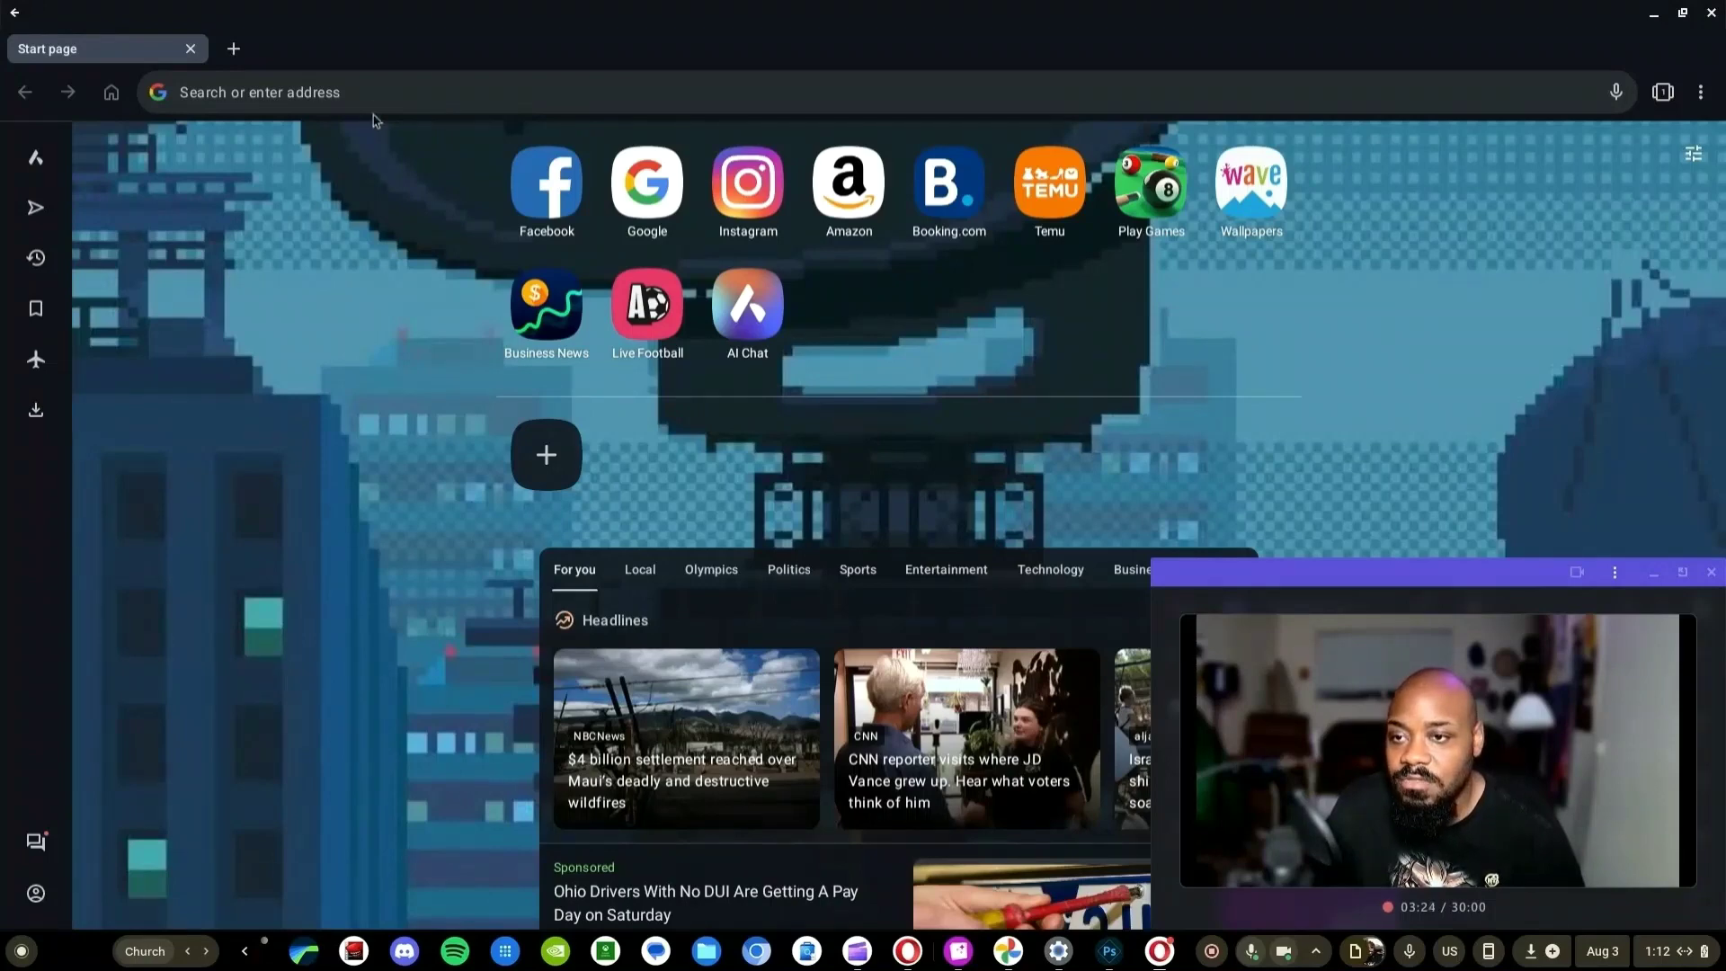
click(403, 97)
click(224, 439)
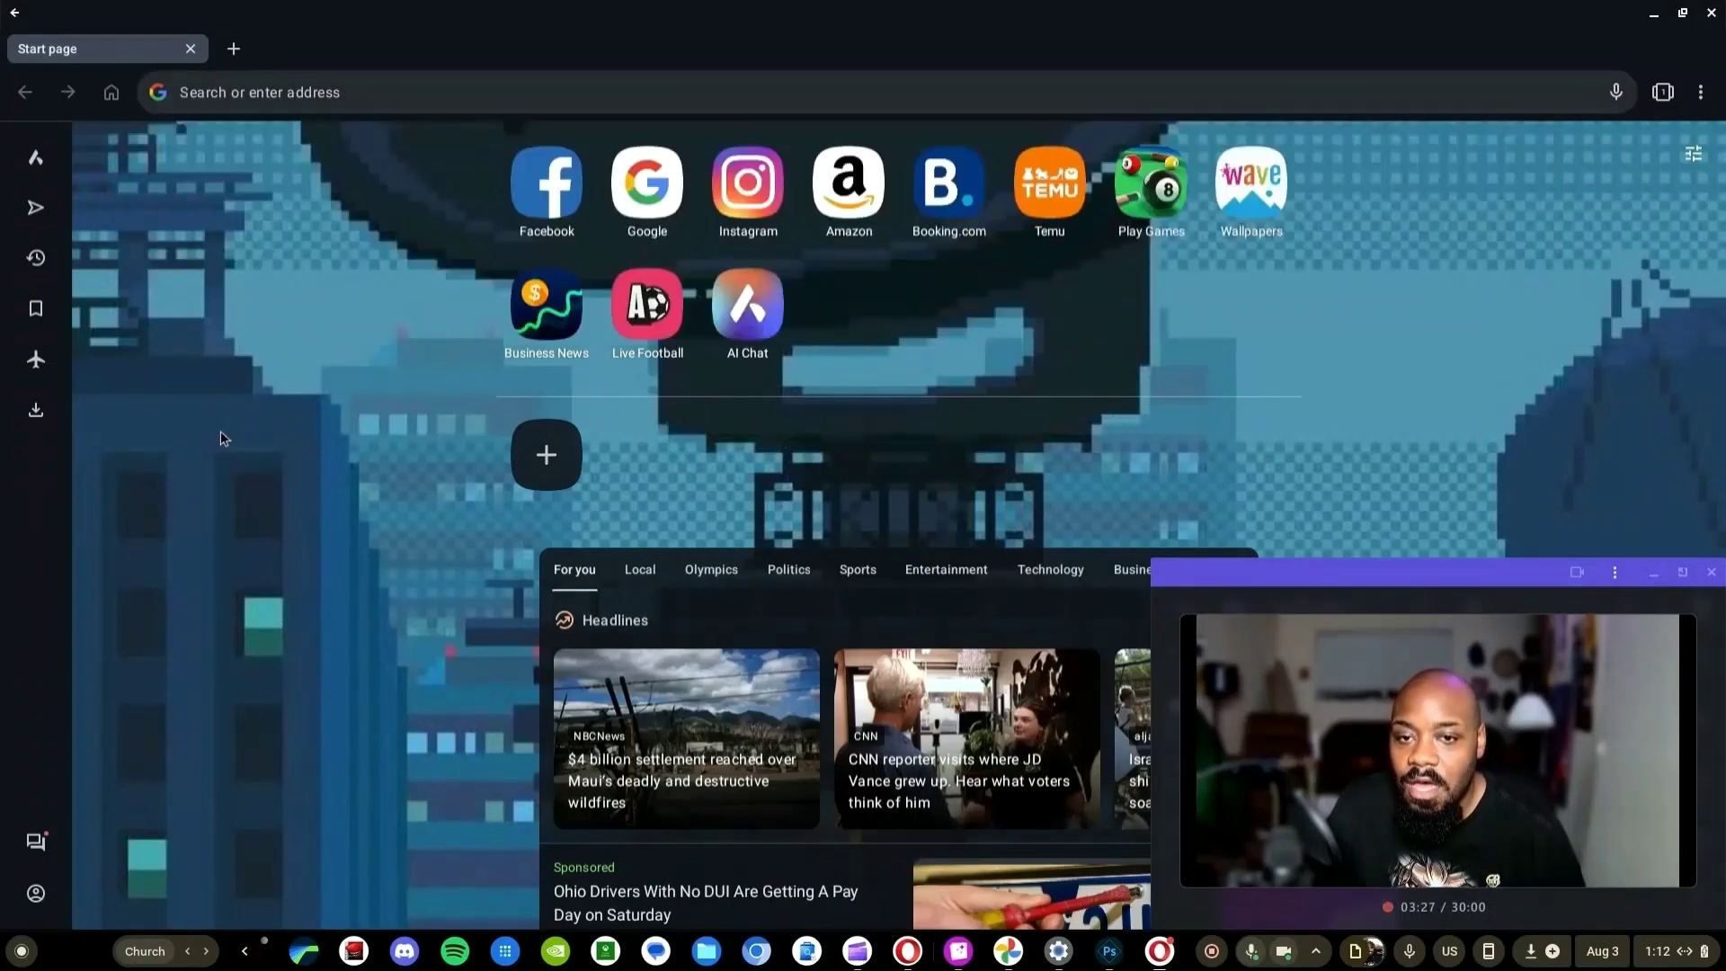
click(369, 99)
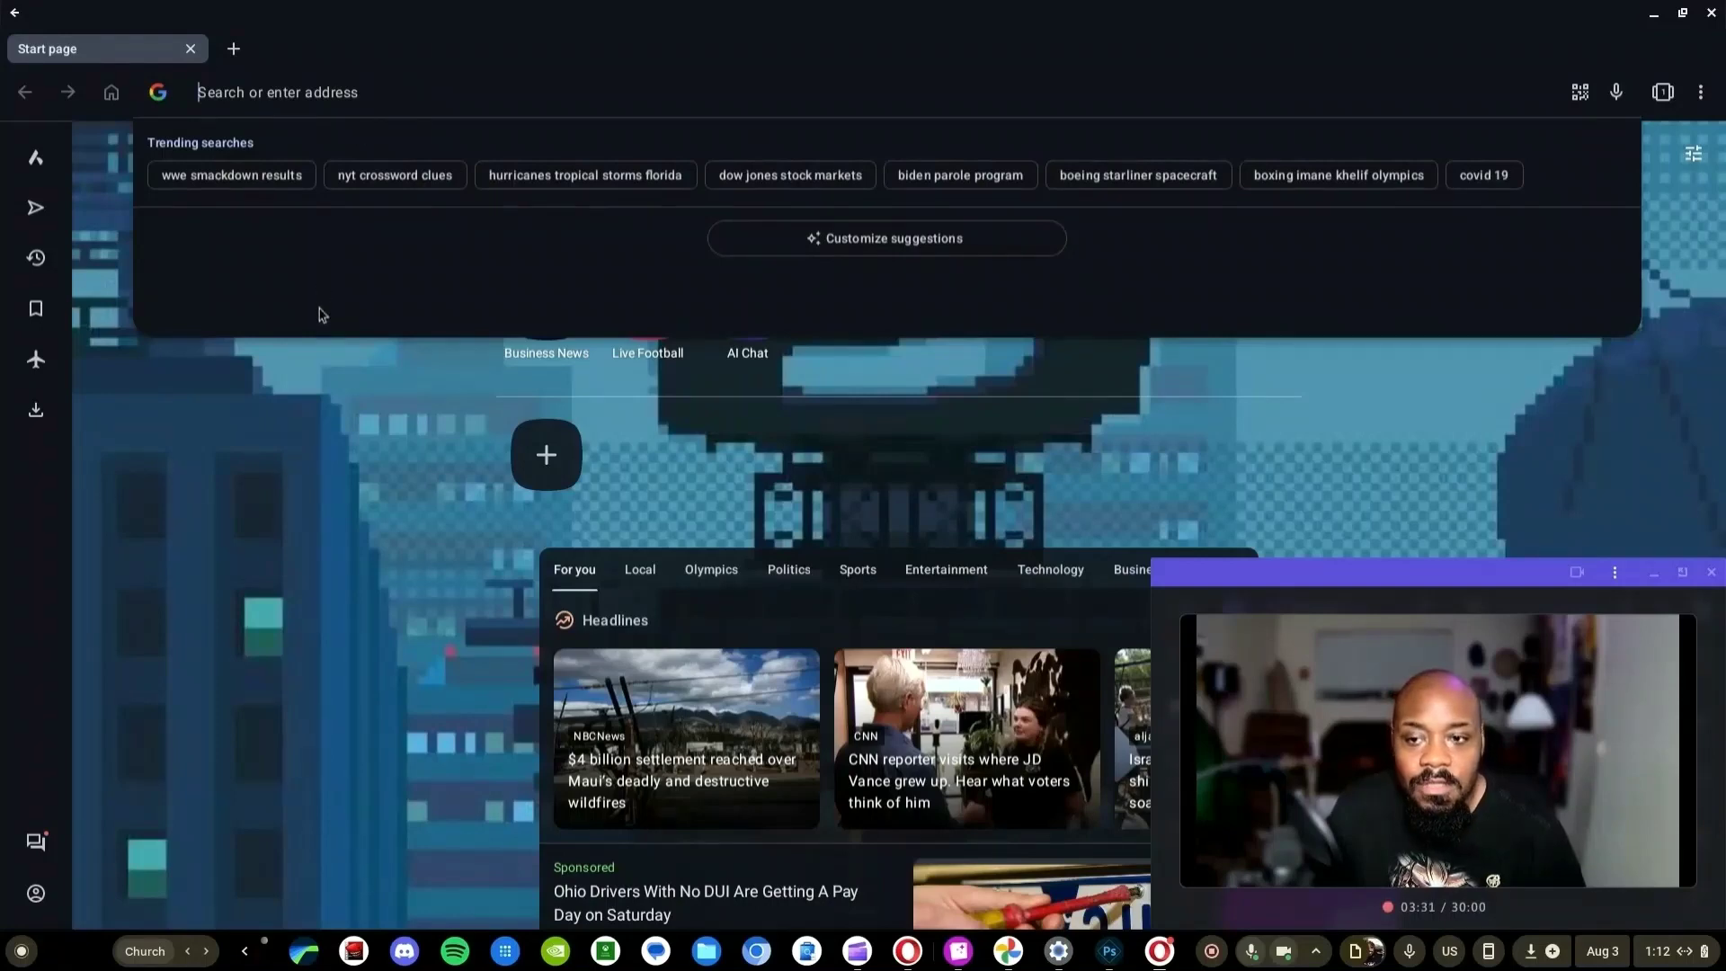
click(323, 409)
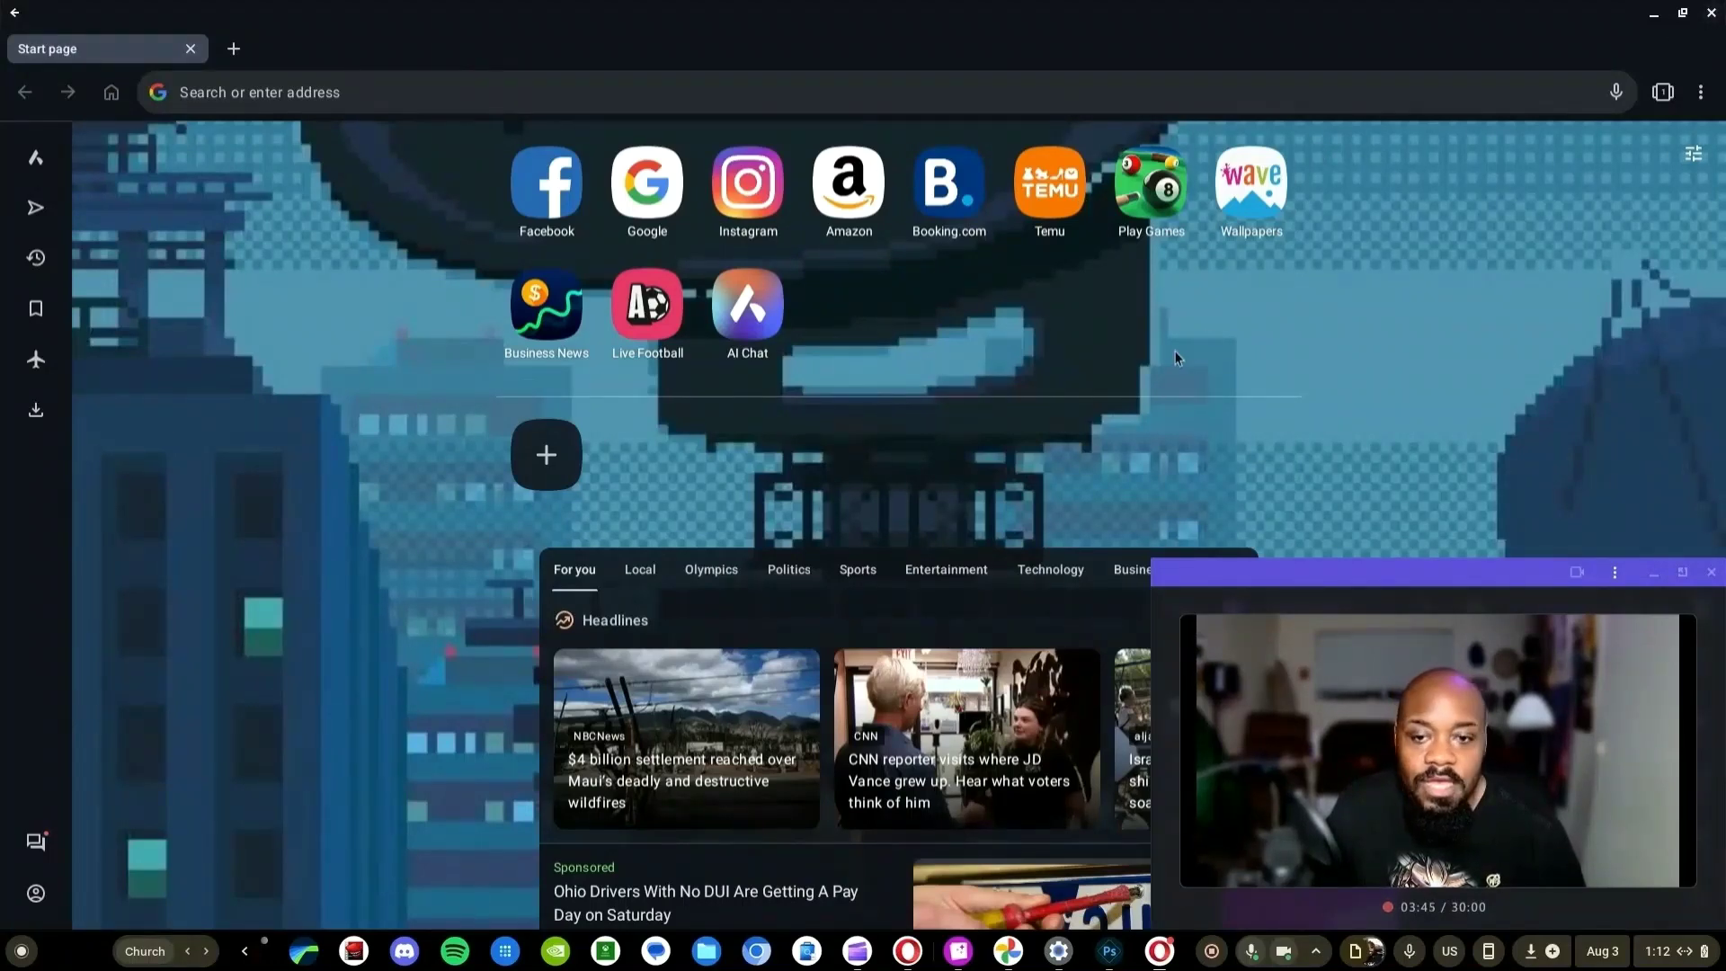
scroll(196, 405, down, 3)
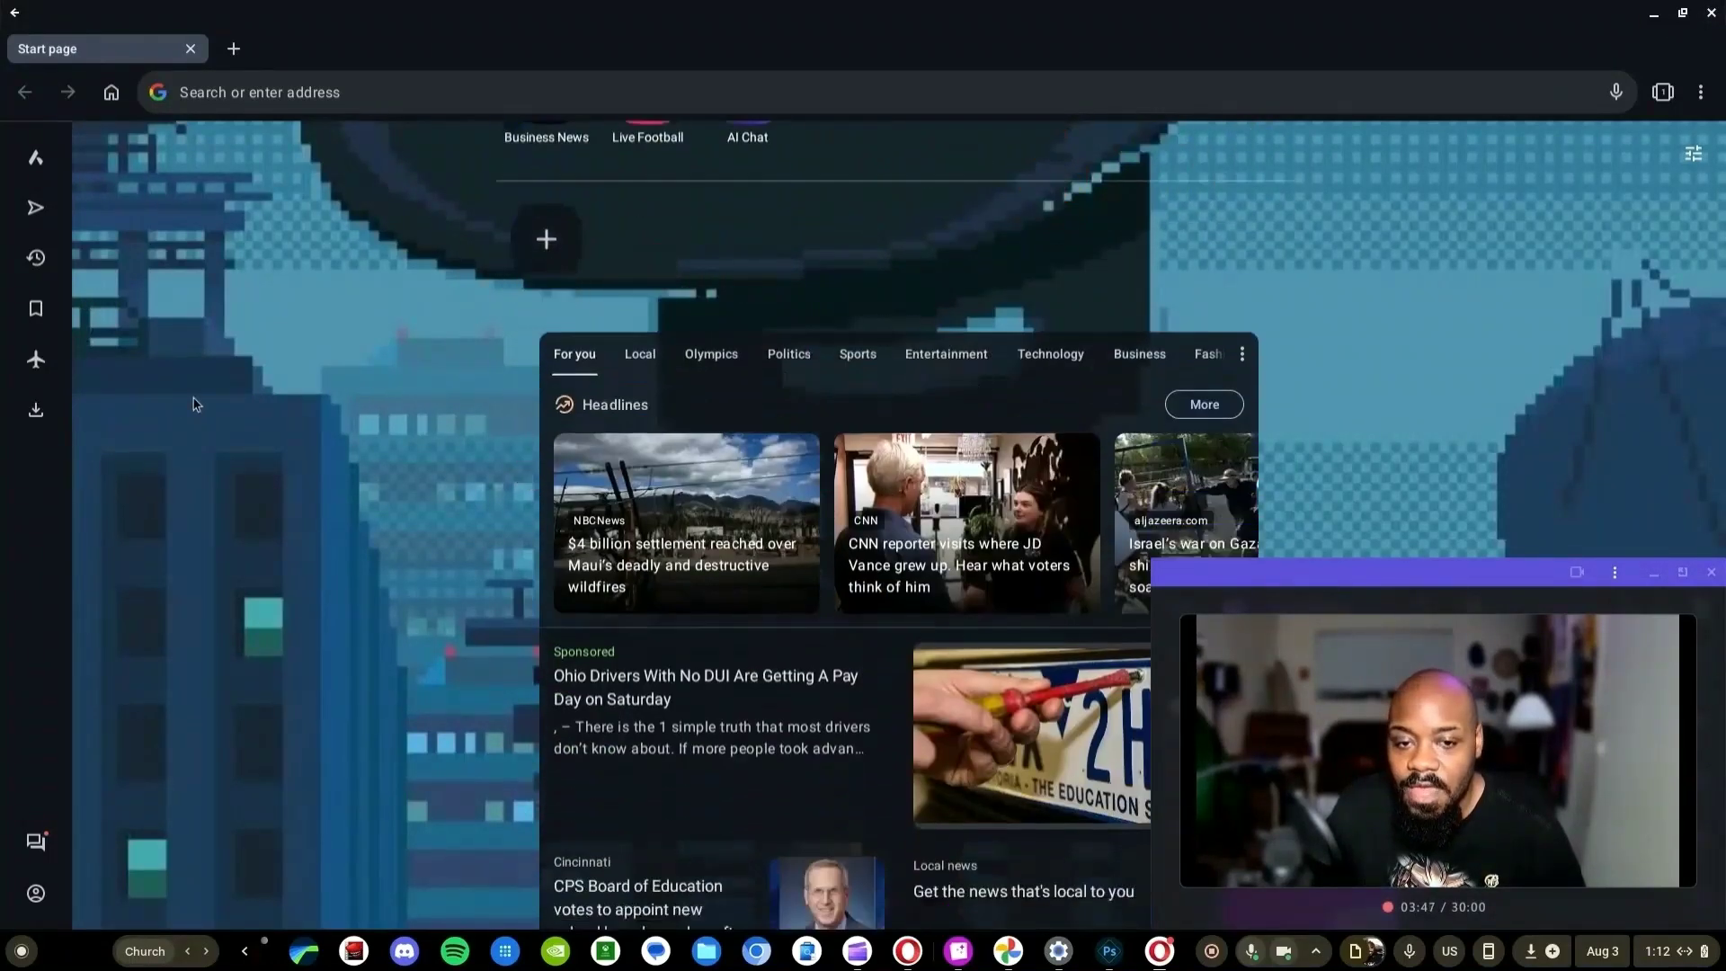
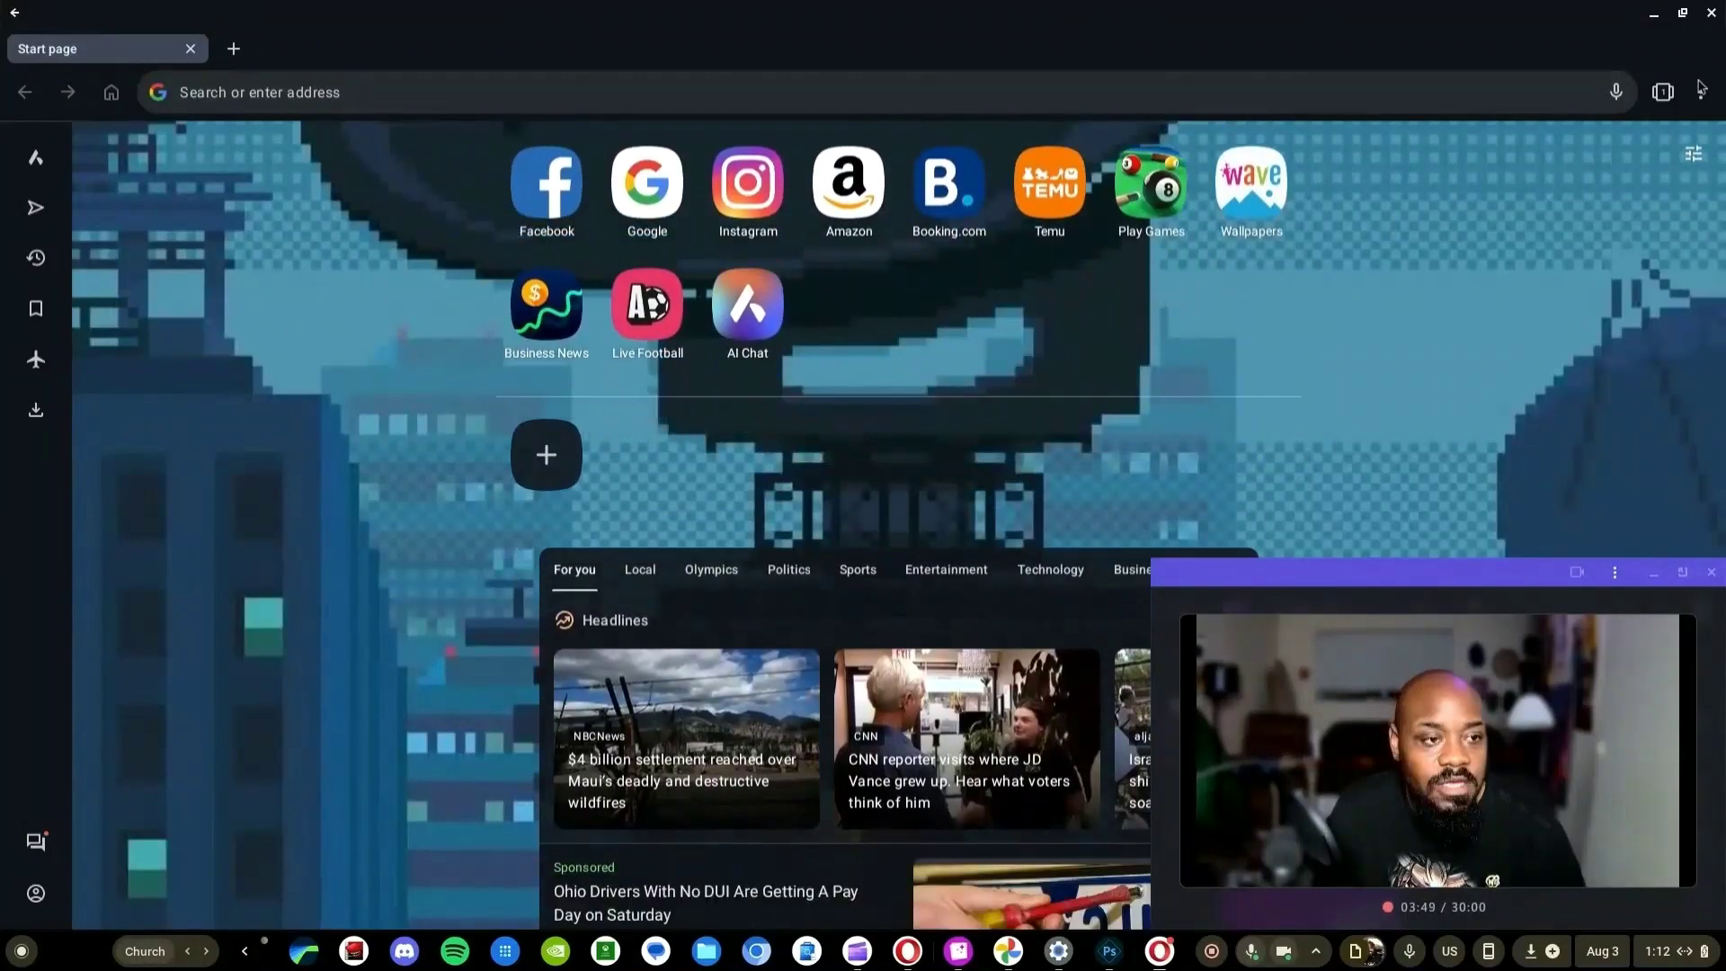
- Customize Opera's start page by choosing the green hills wallpaper and turning off Speed dials
click(1701, 92)
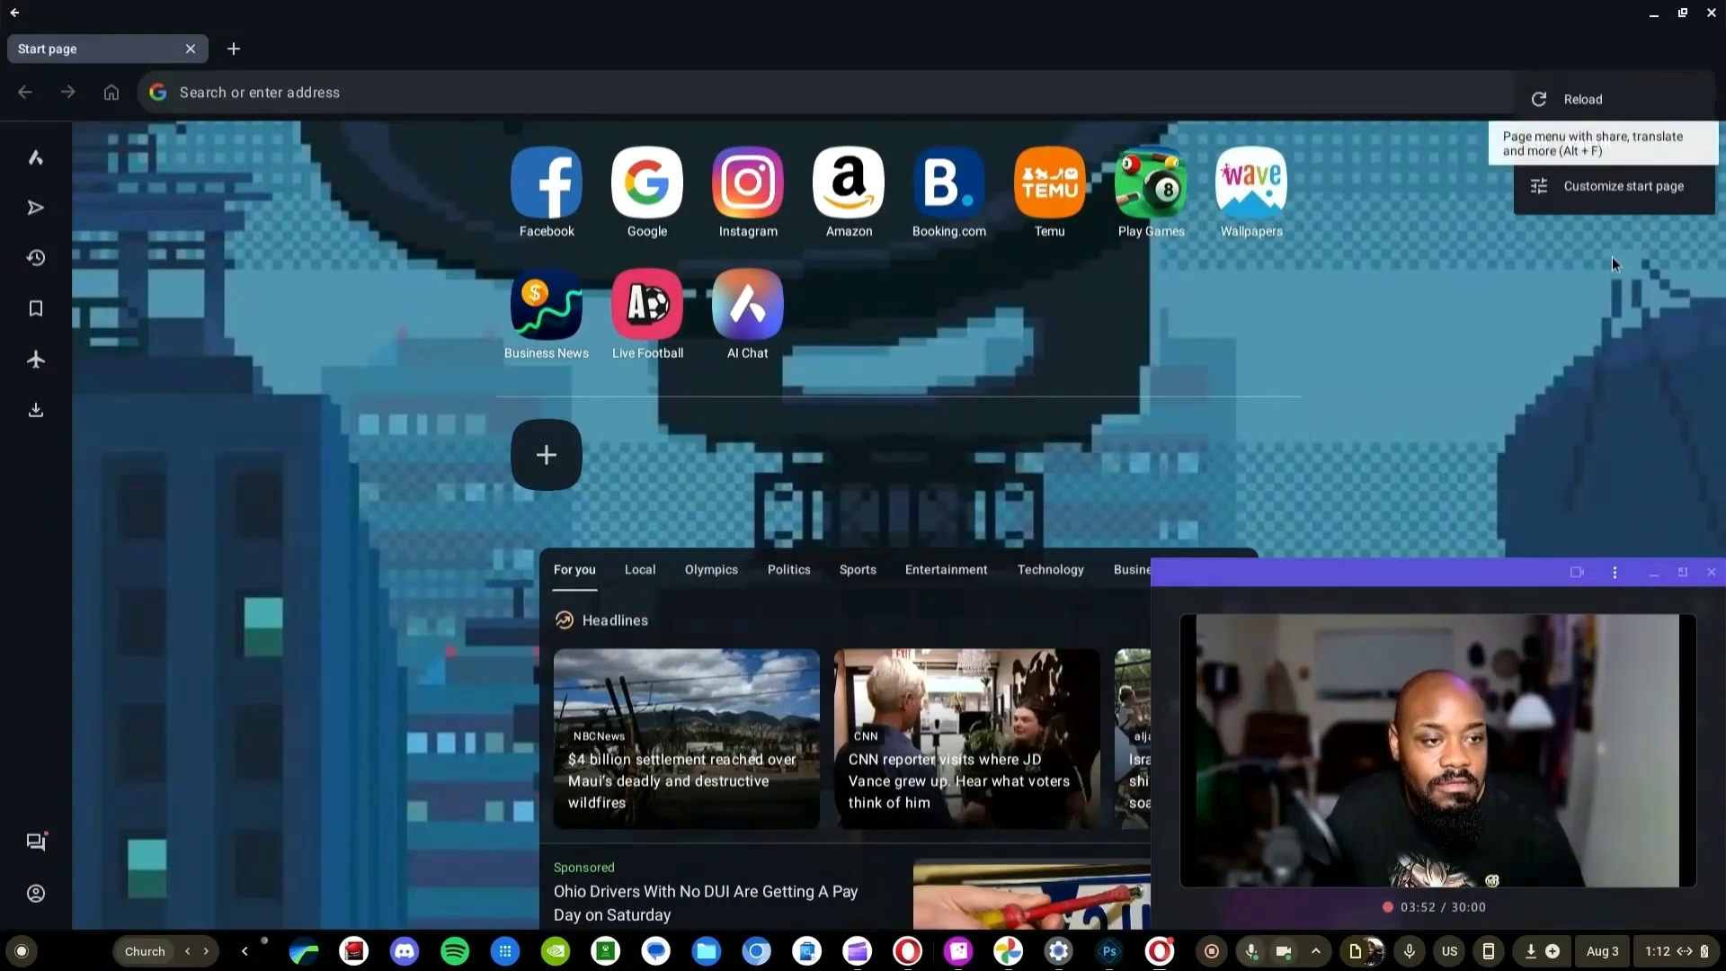
click(1636, 191)
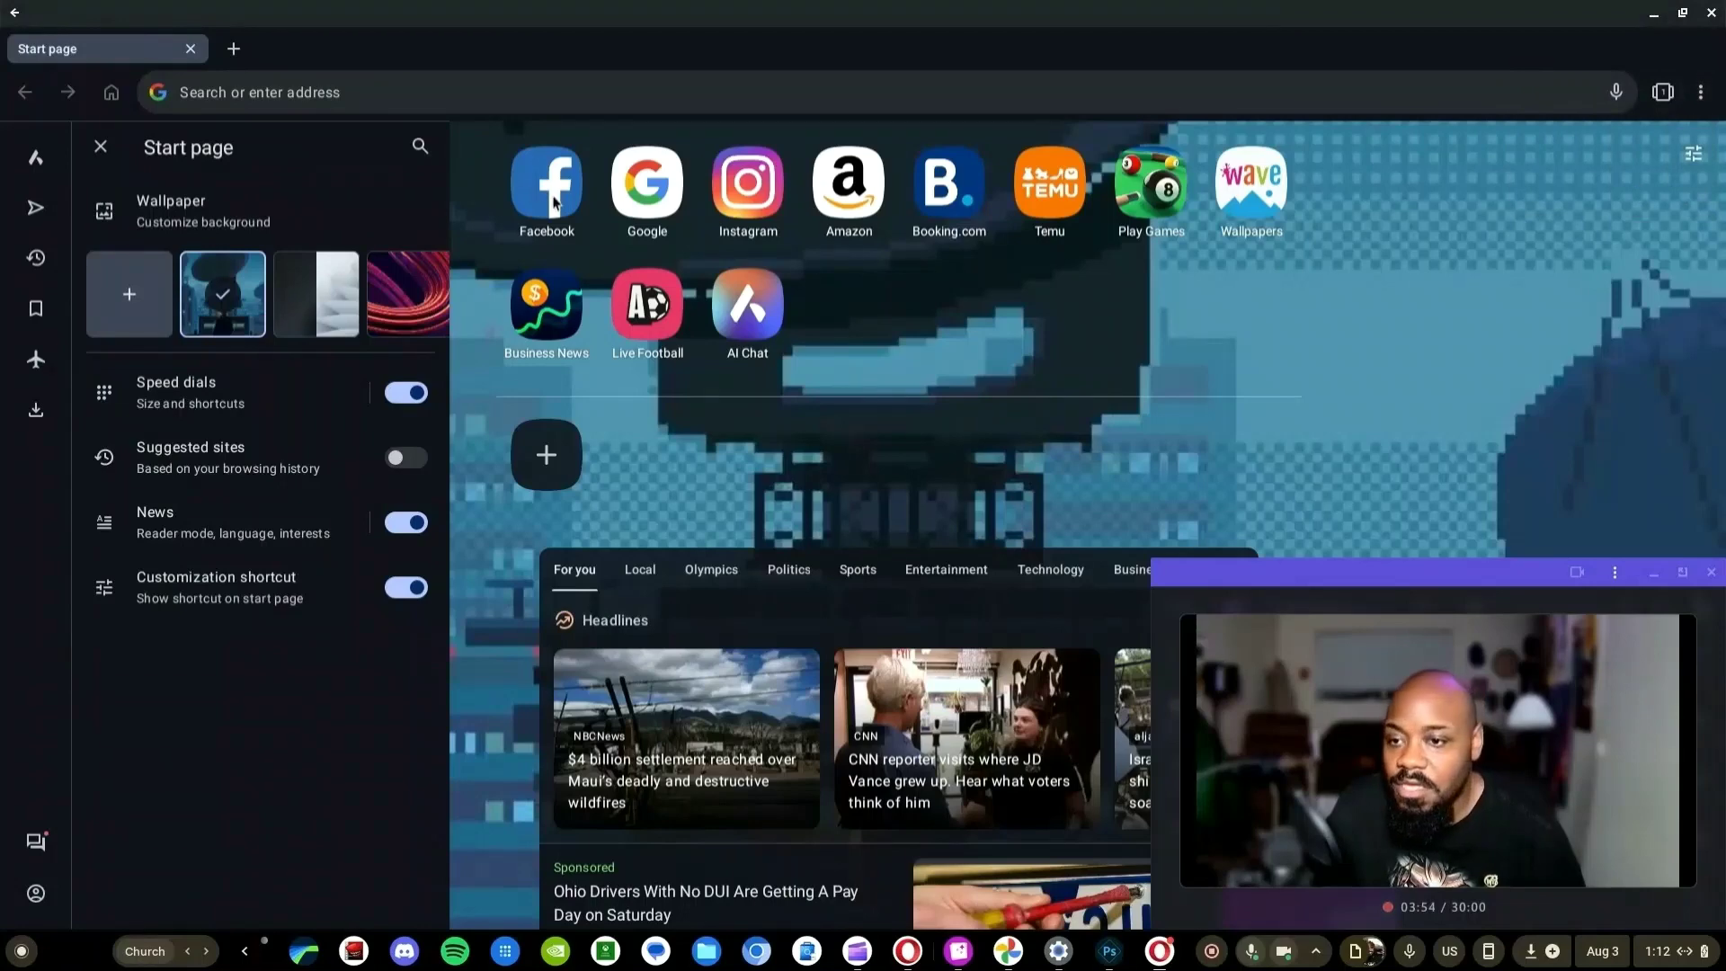
scroll(349, 315, right, 10)
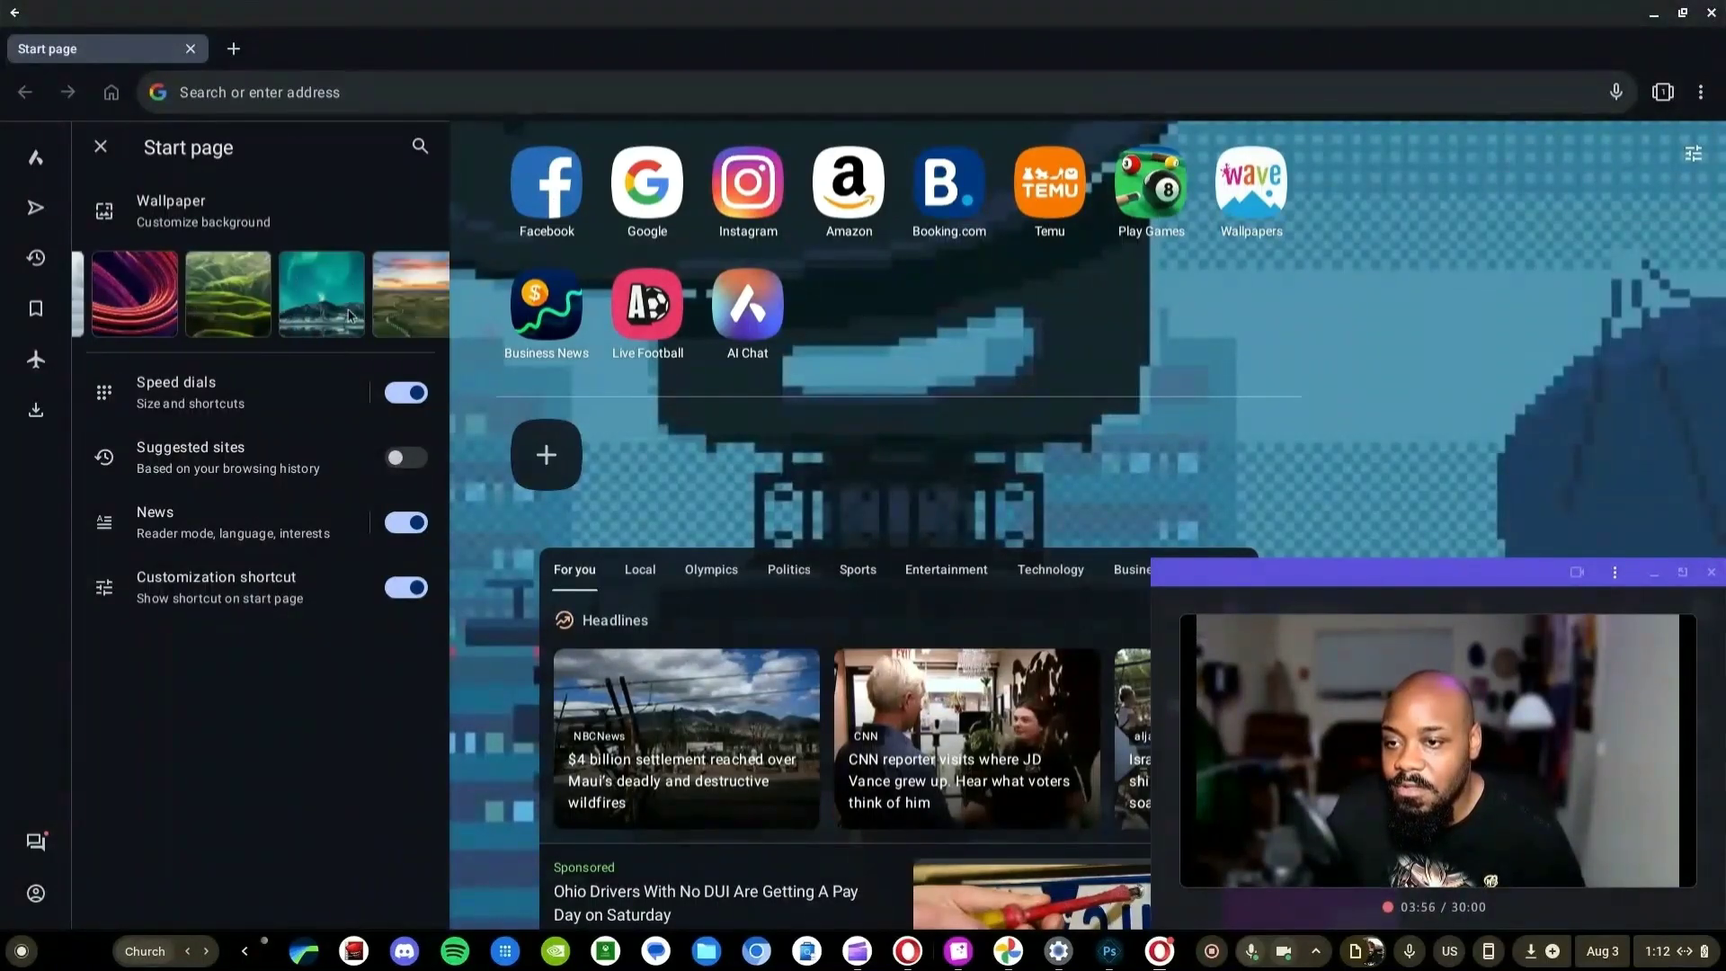
scroll(349, 315, right, 5)
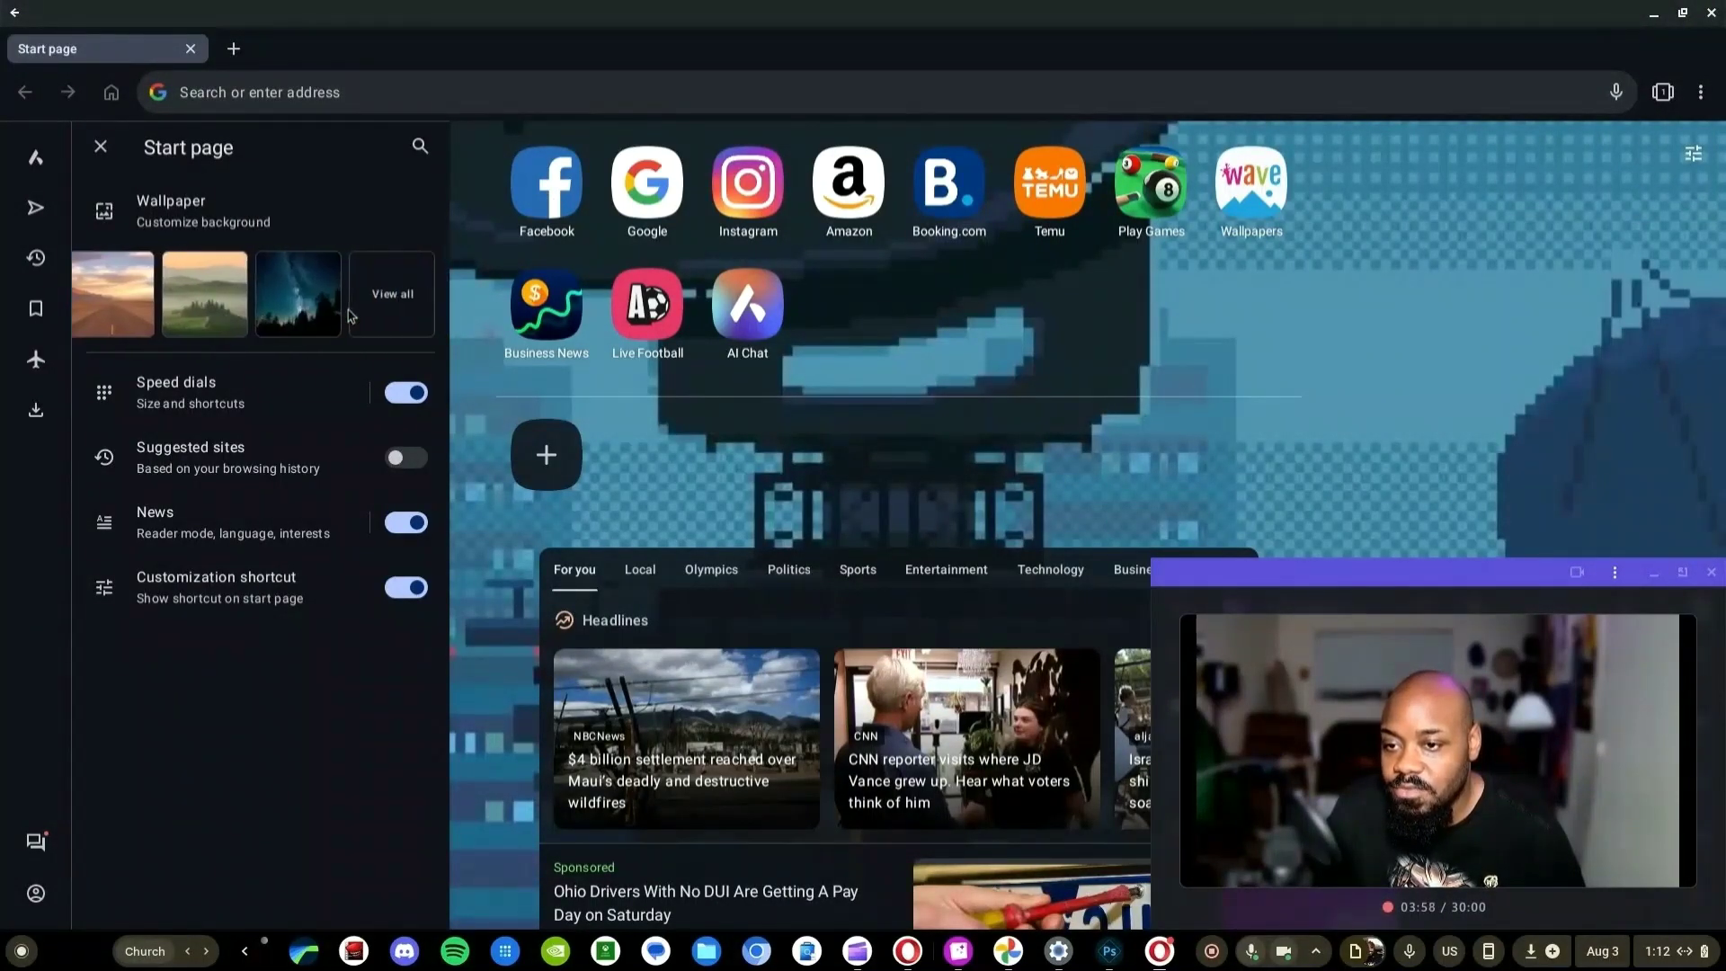
scroll(349, 314, left, 8)
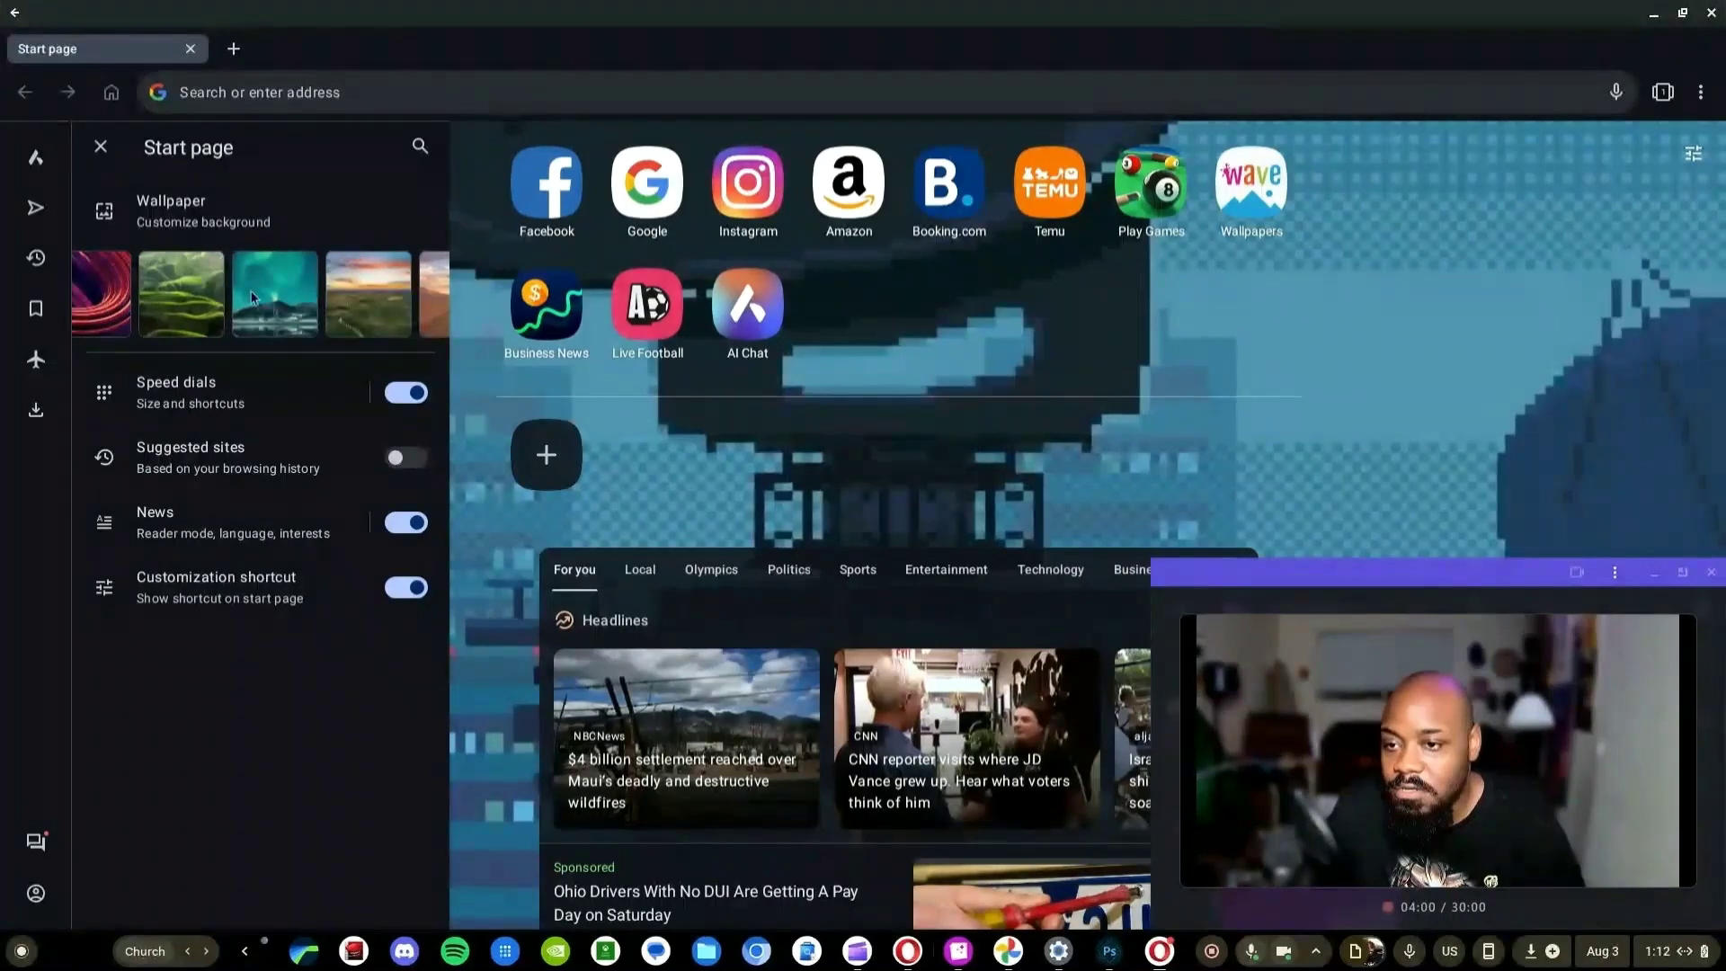
click(213, 306)
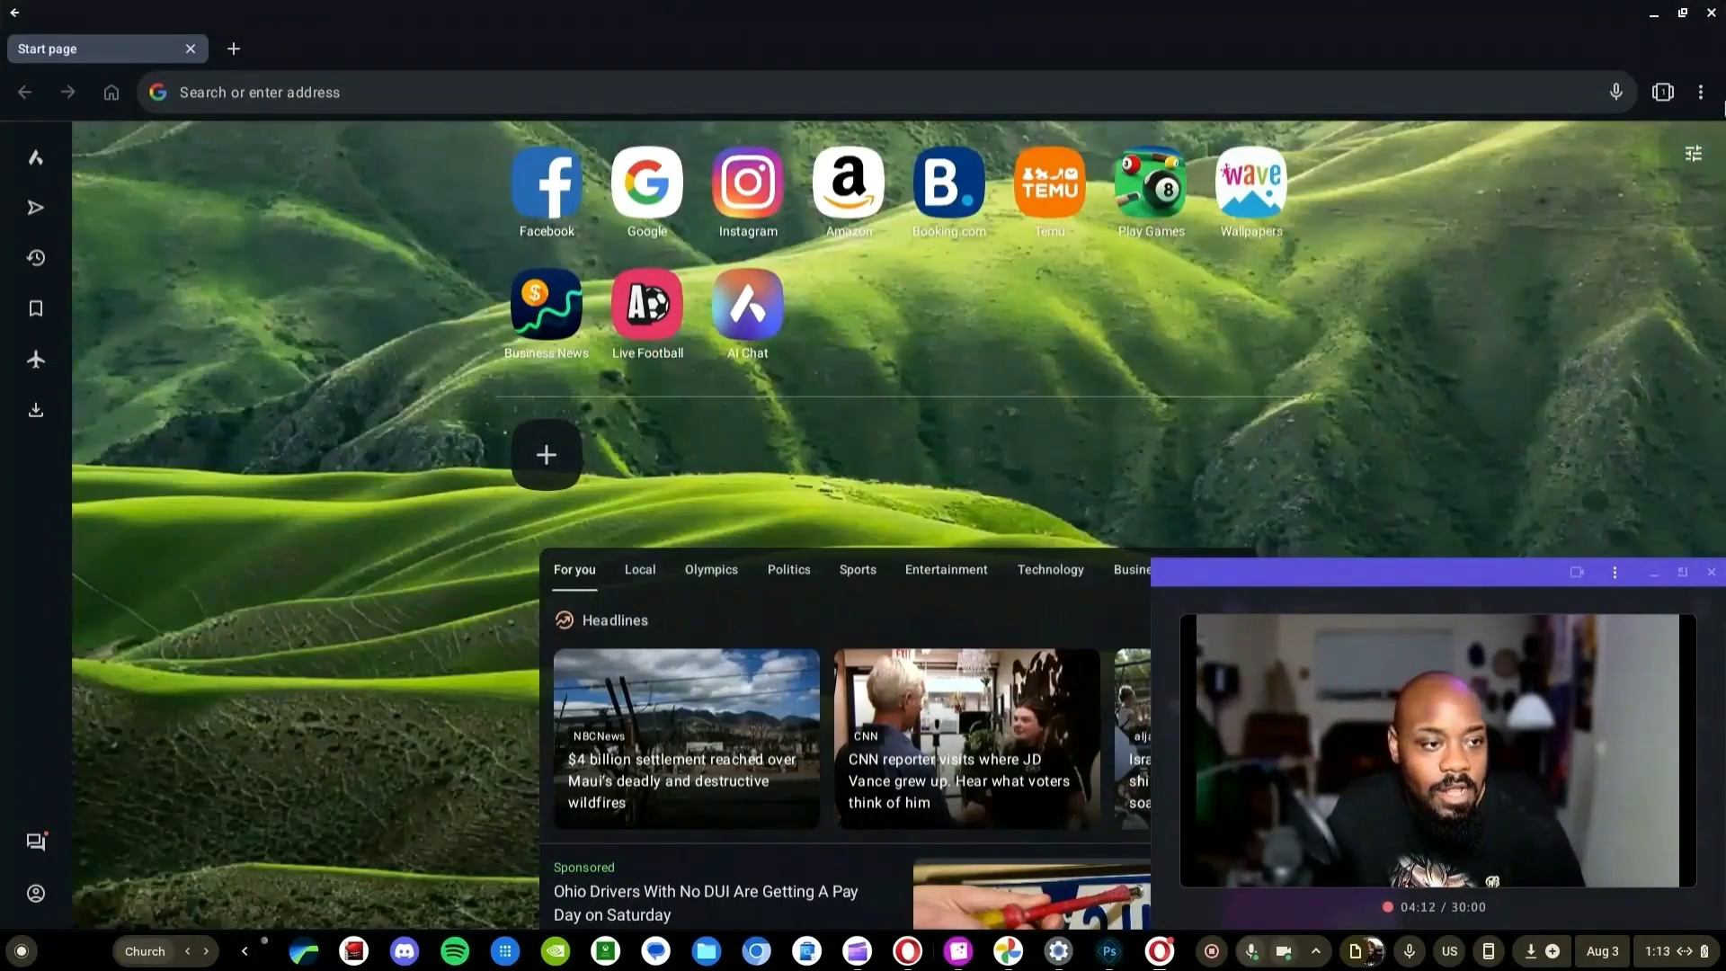
click(1694, 153)
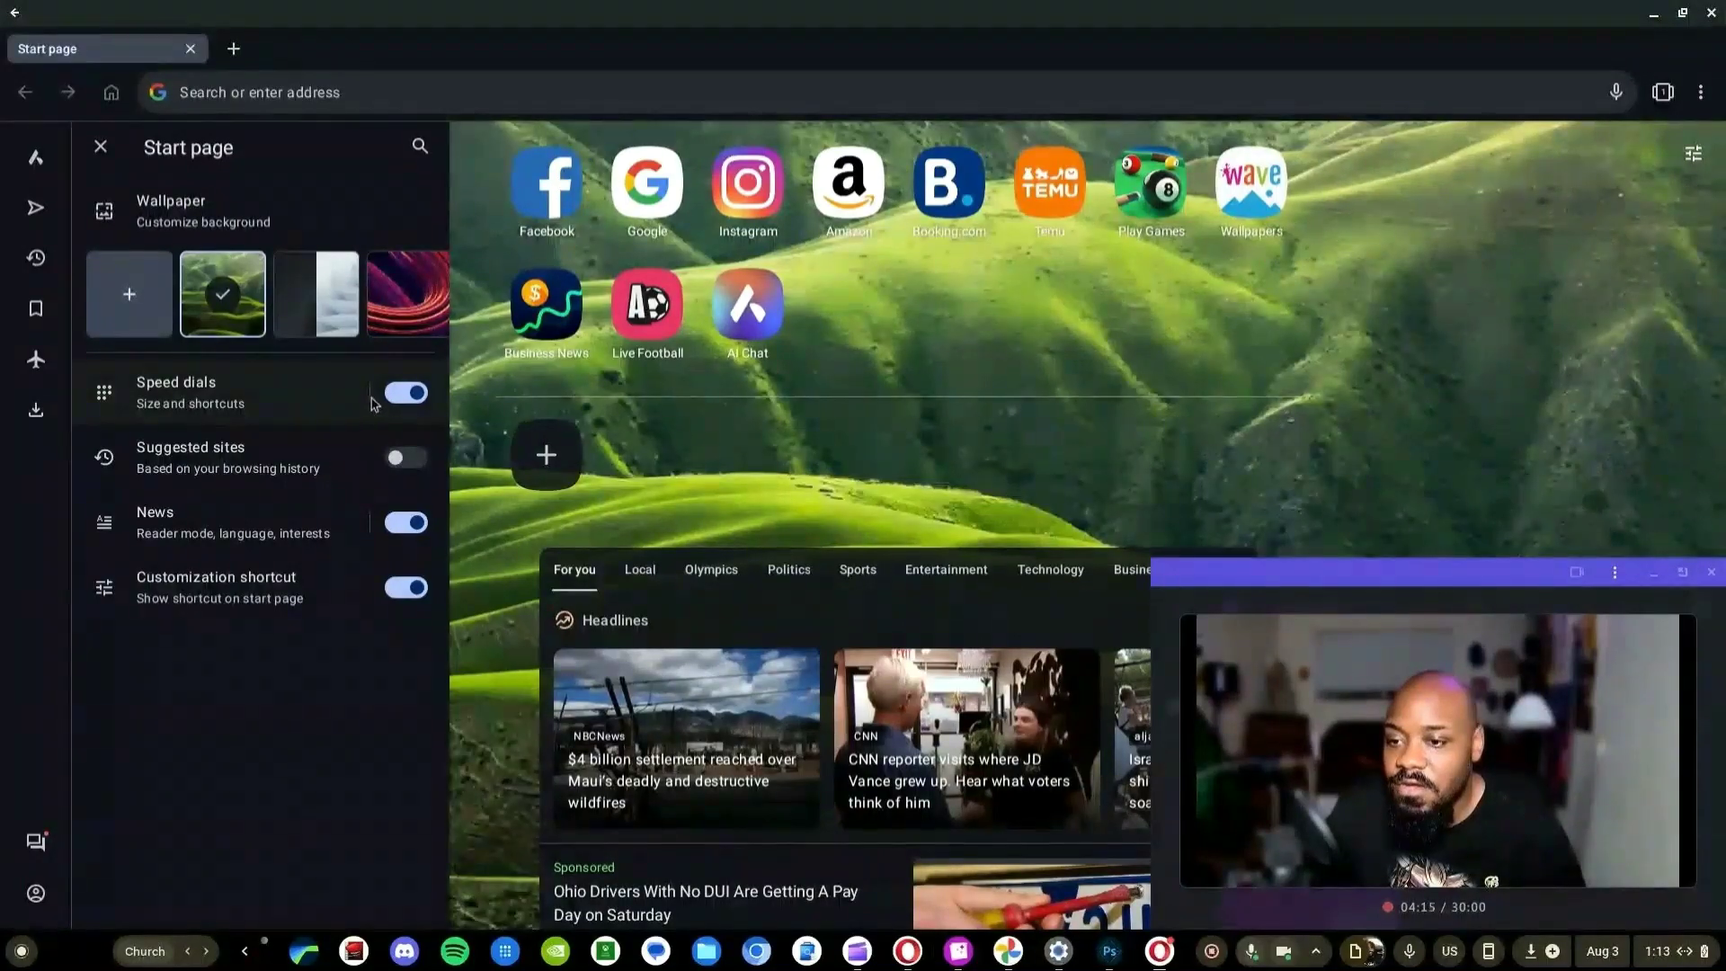
click(389, 395)
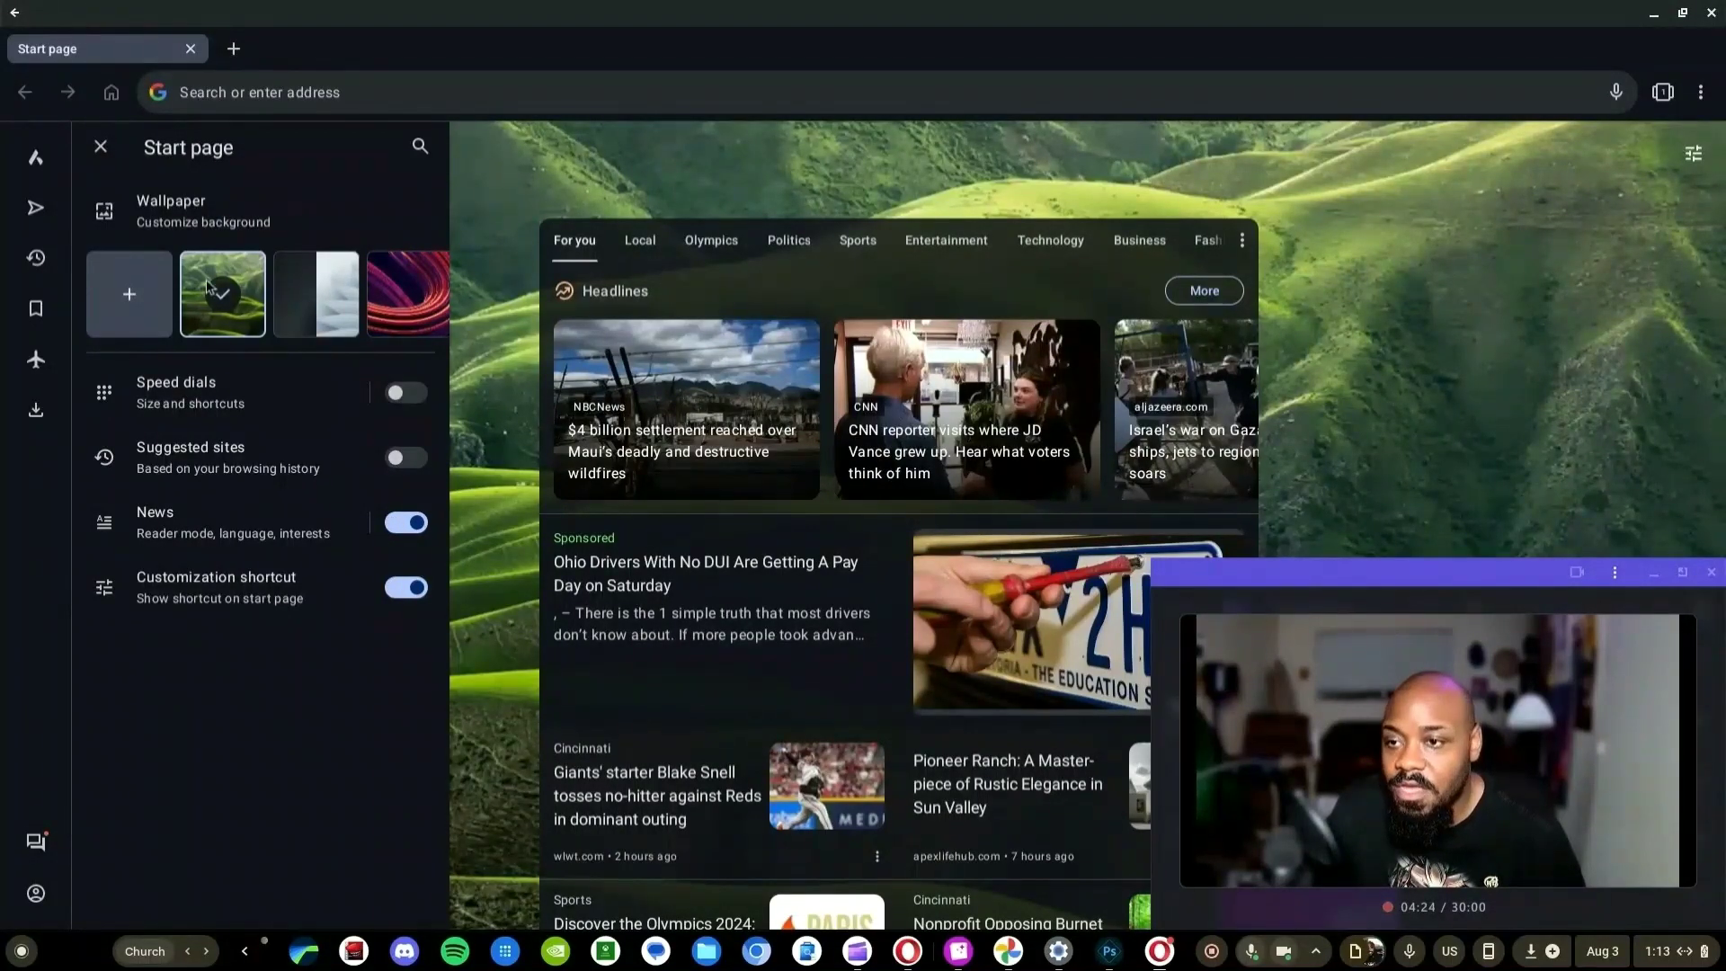
- Open Opera's Aria browser AI and accept its introduction to get started
click(36, 162)
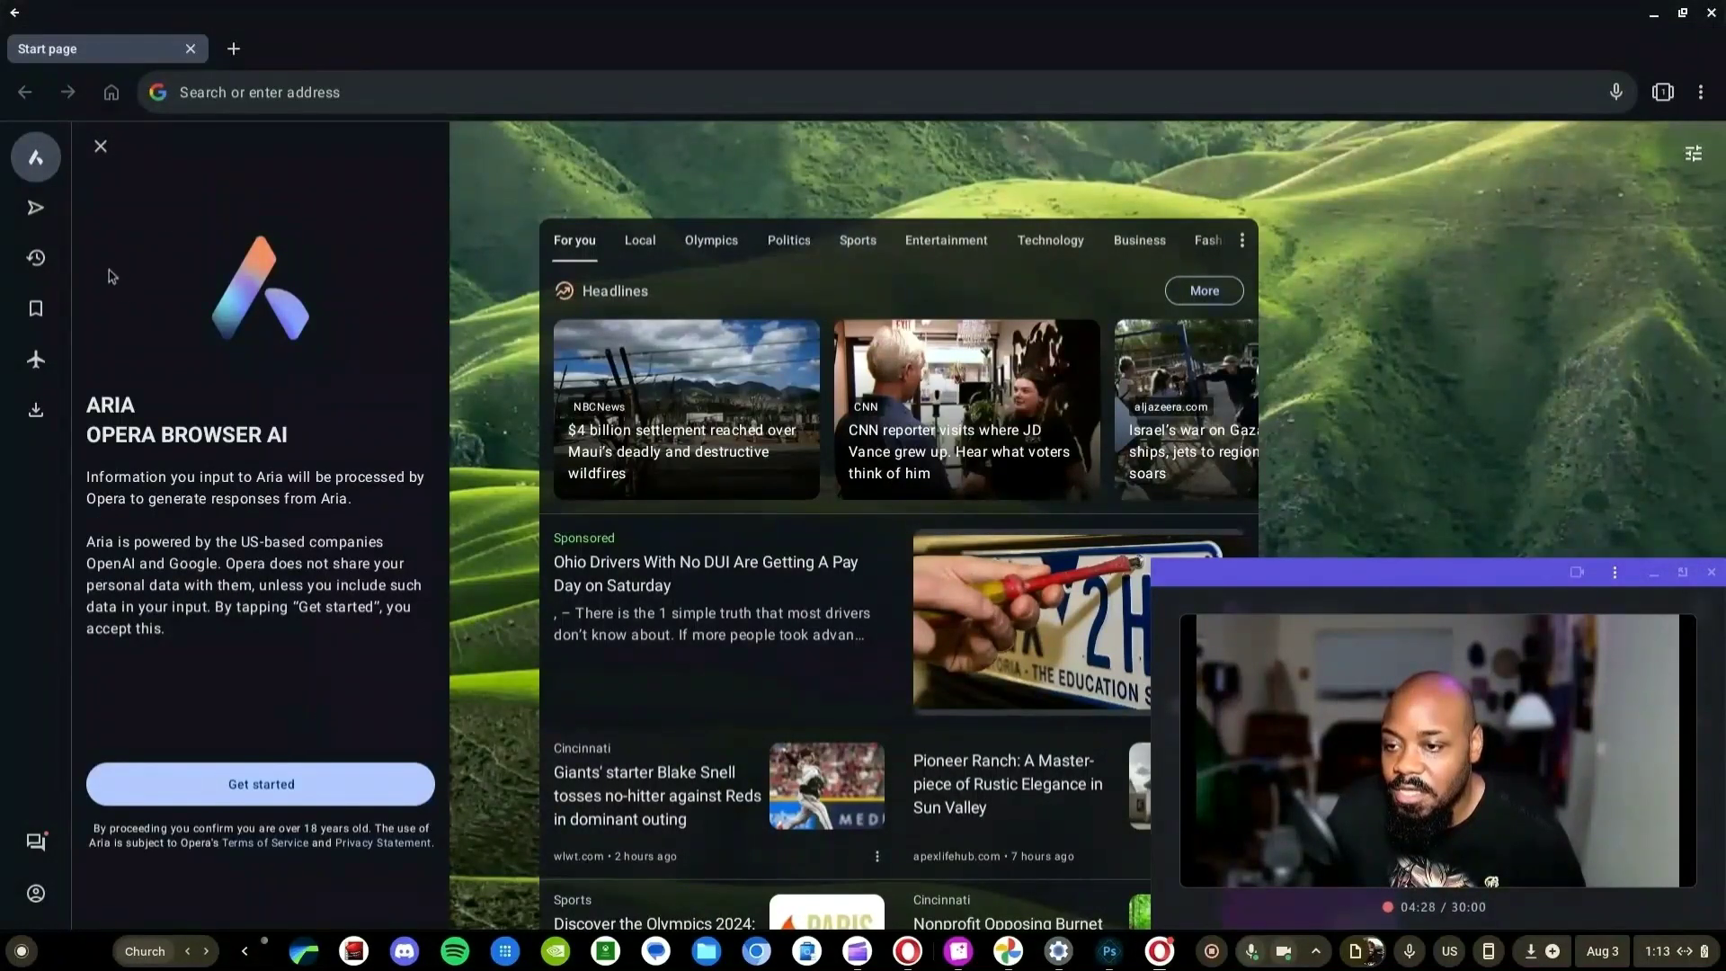
click(289, 784)
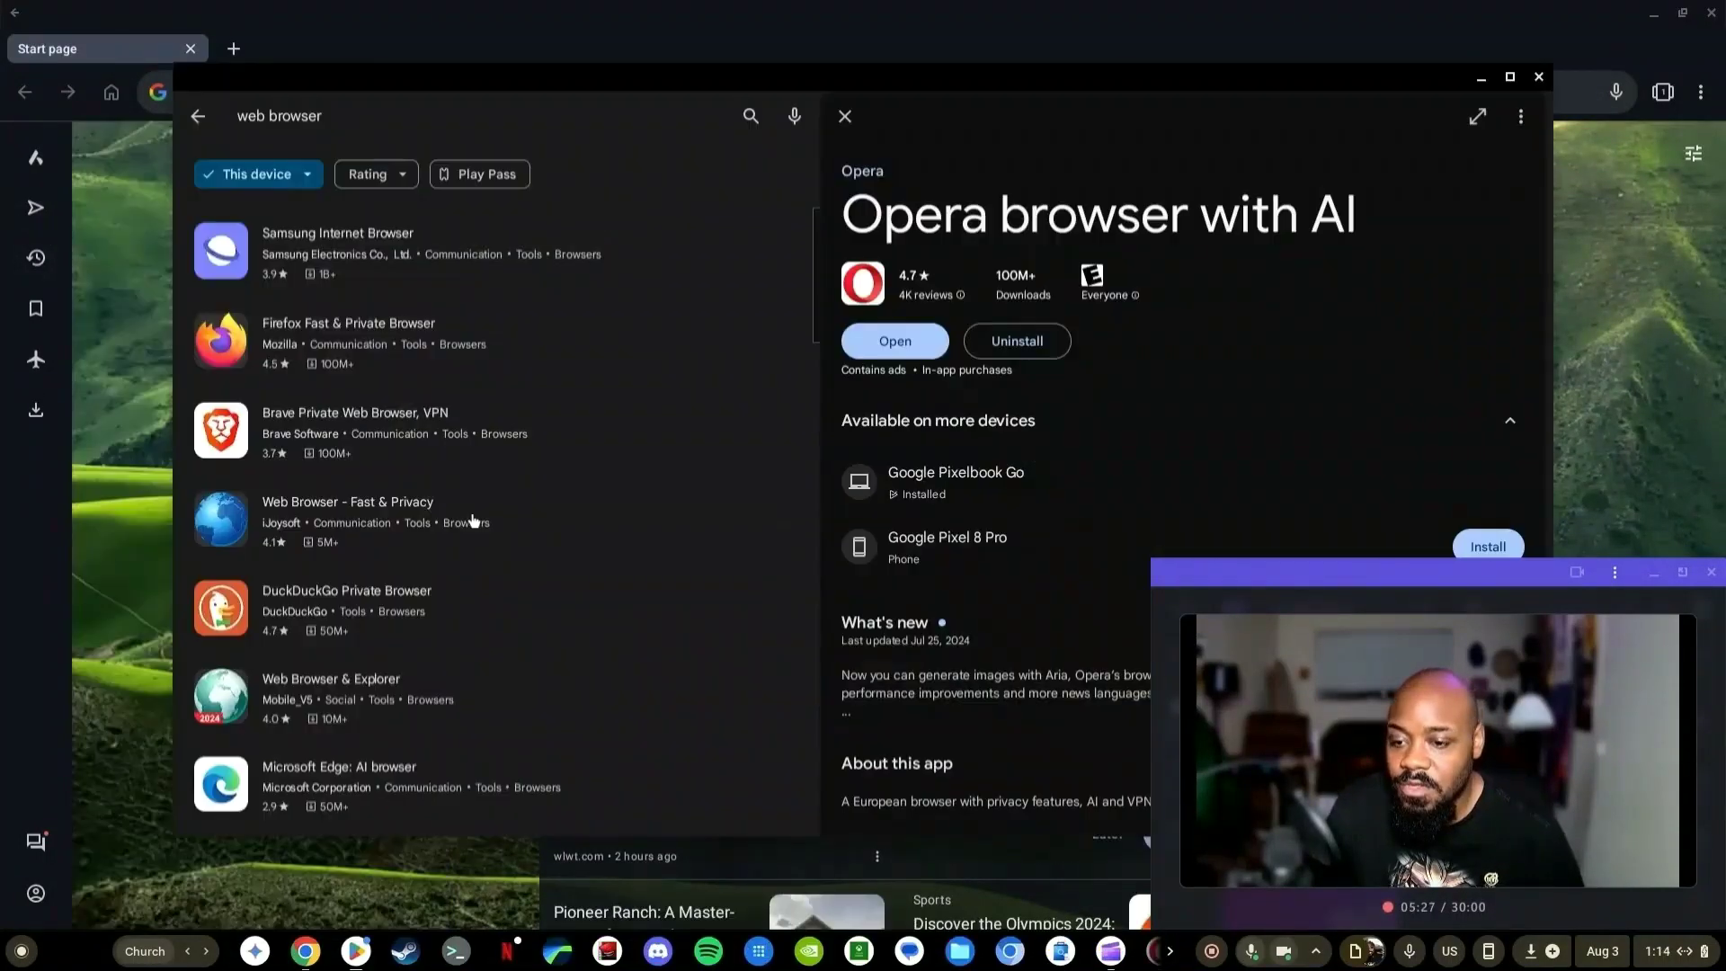
- Install Microsoft Edge: AI browser from the web browser results in the Play Store
scroll(473, 519, down, 1)
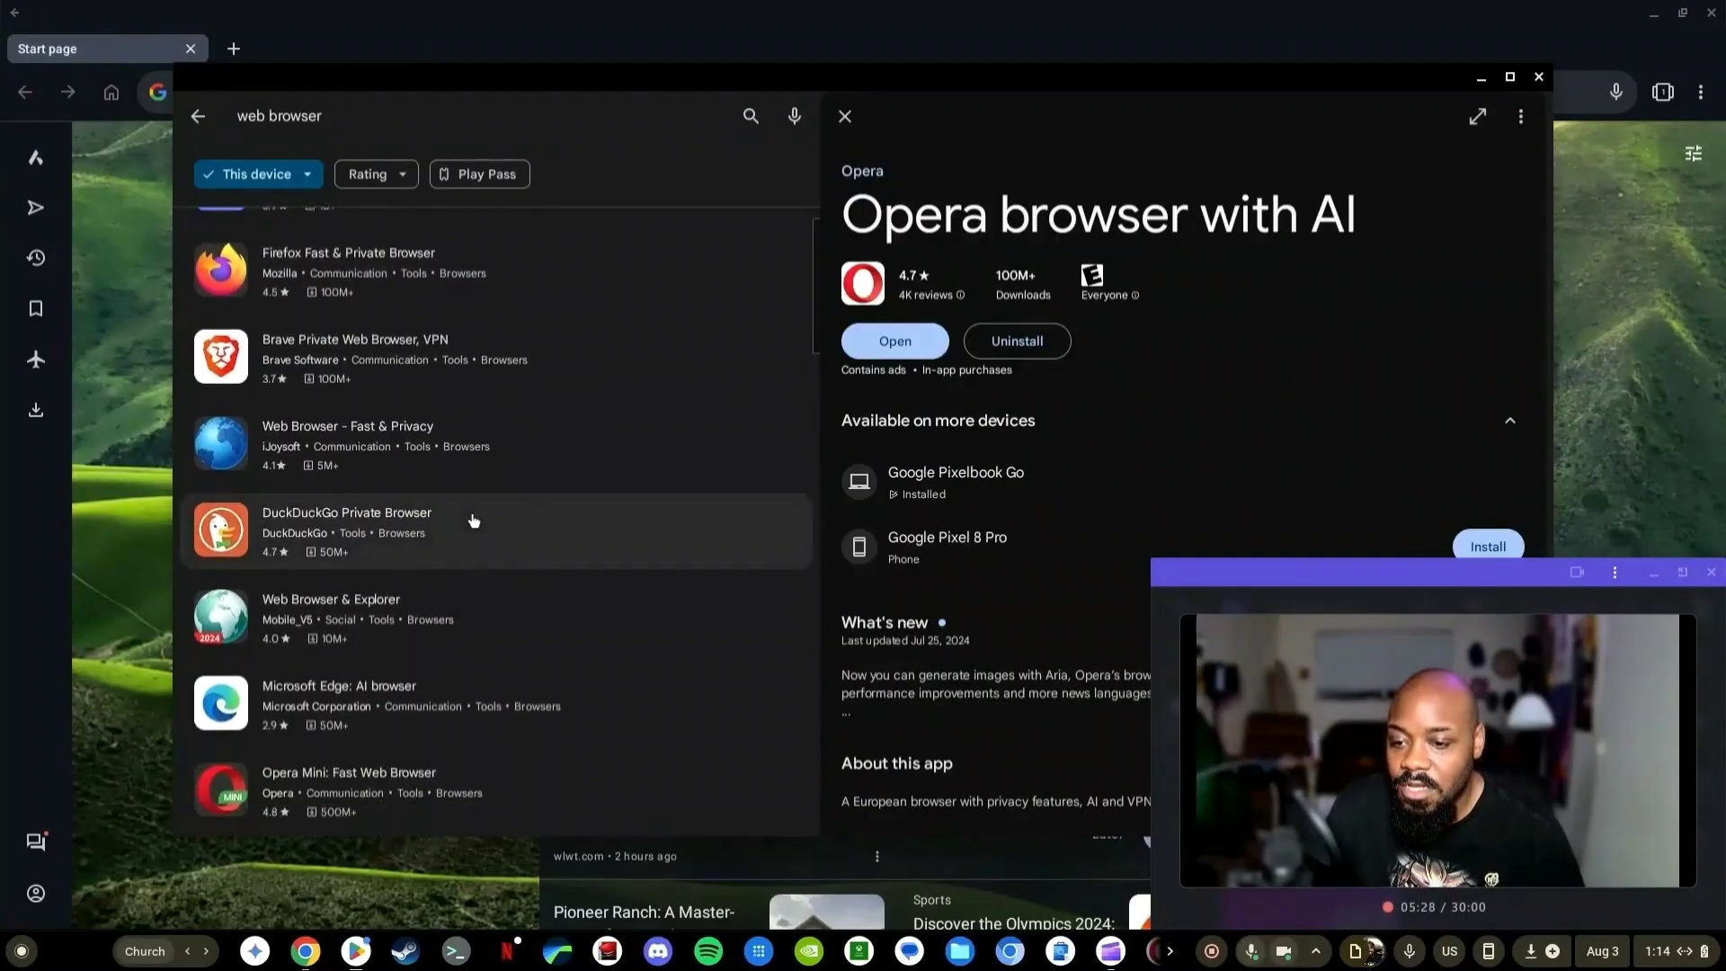
click(236, 710)
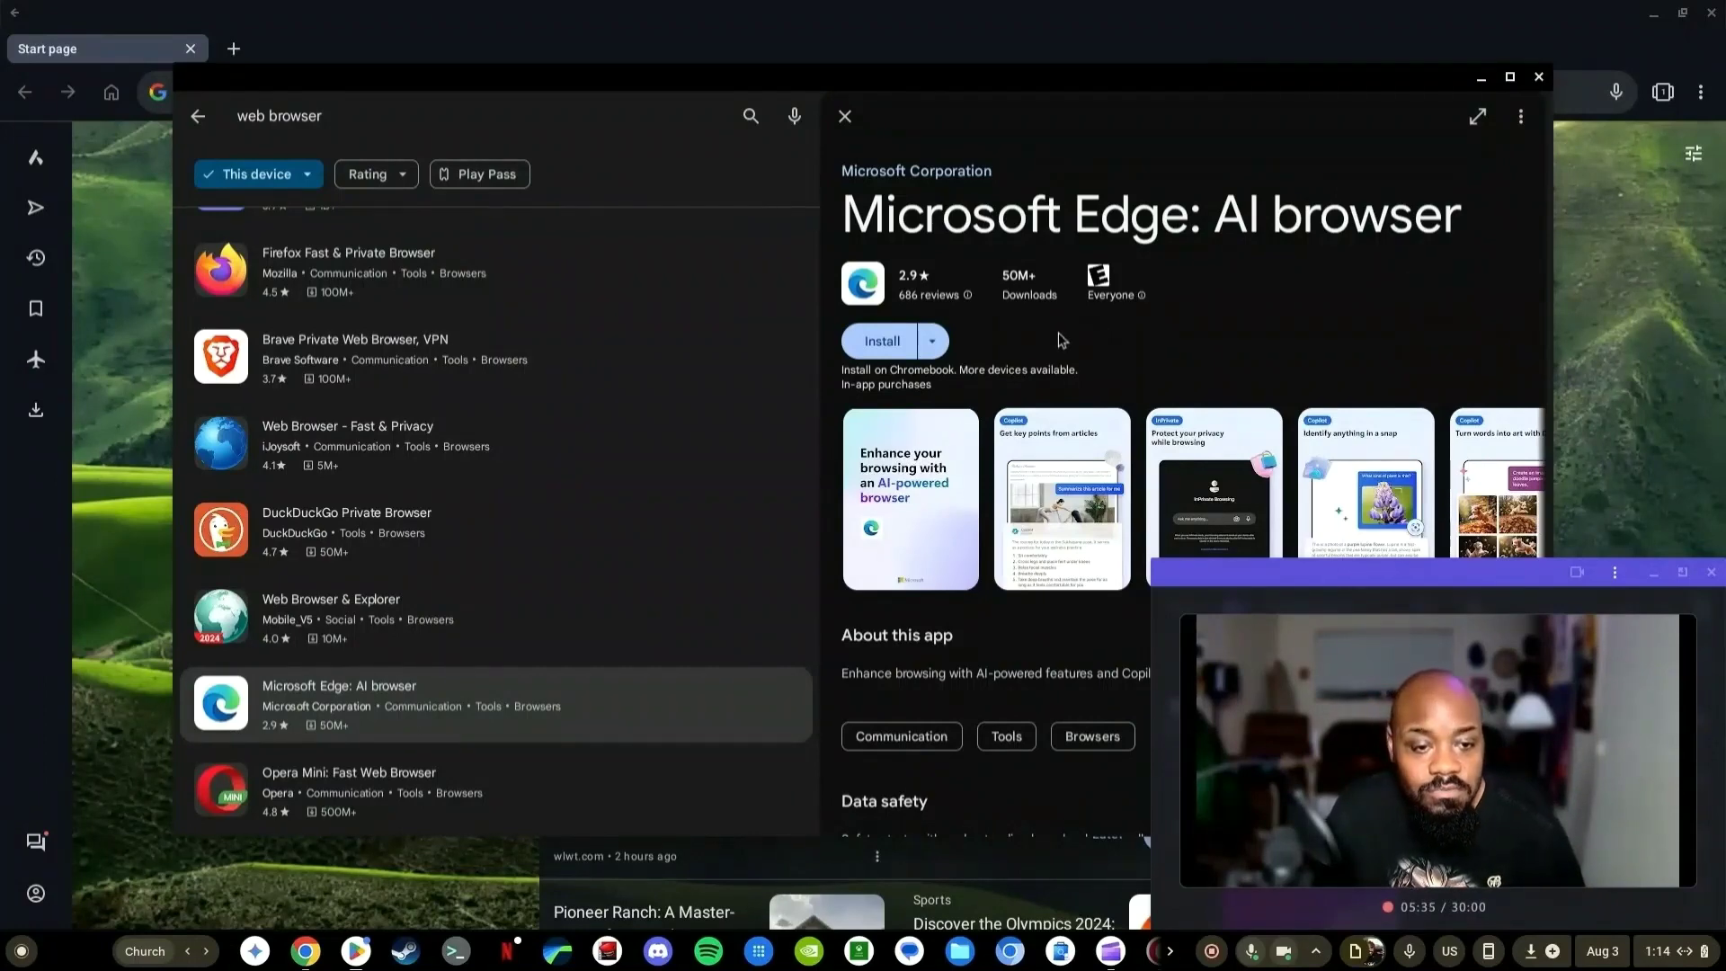
click(881, 343)
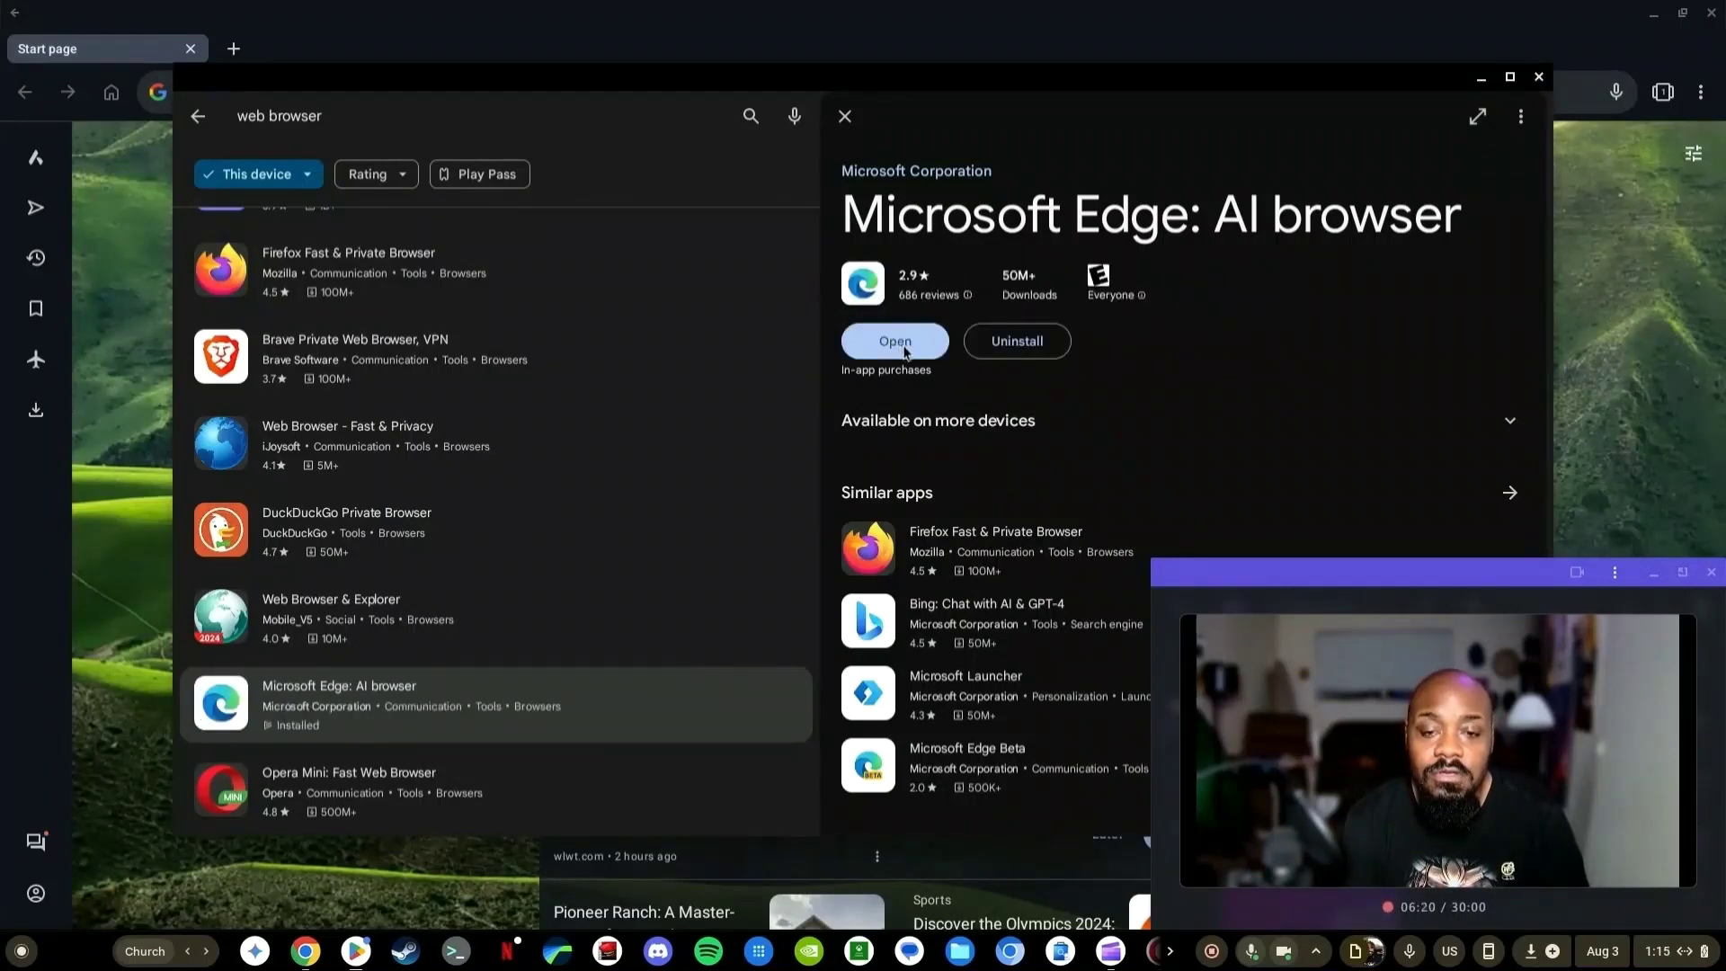
- Launch Microsoft Edge from its Play Store page, closing the stalled window and opening the browser again
click(903, 347)
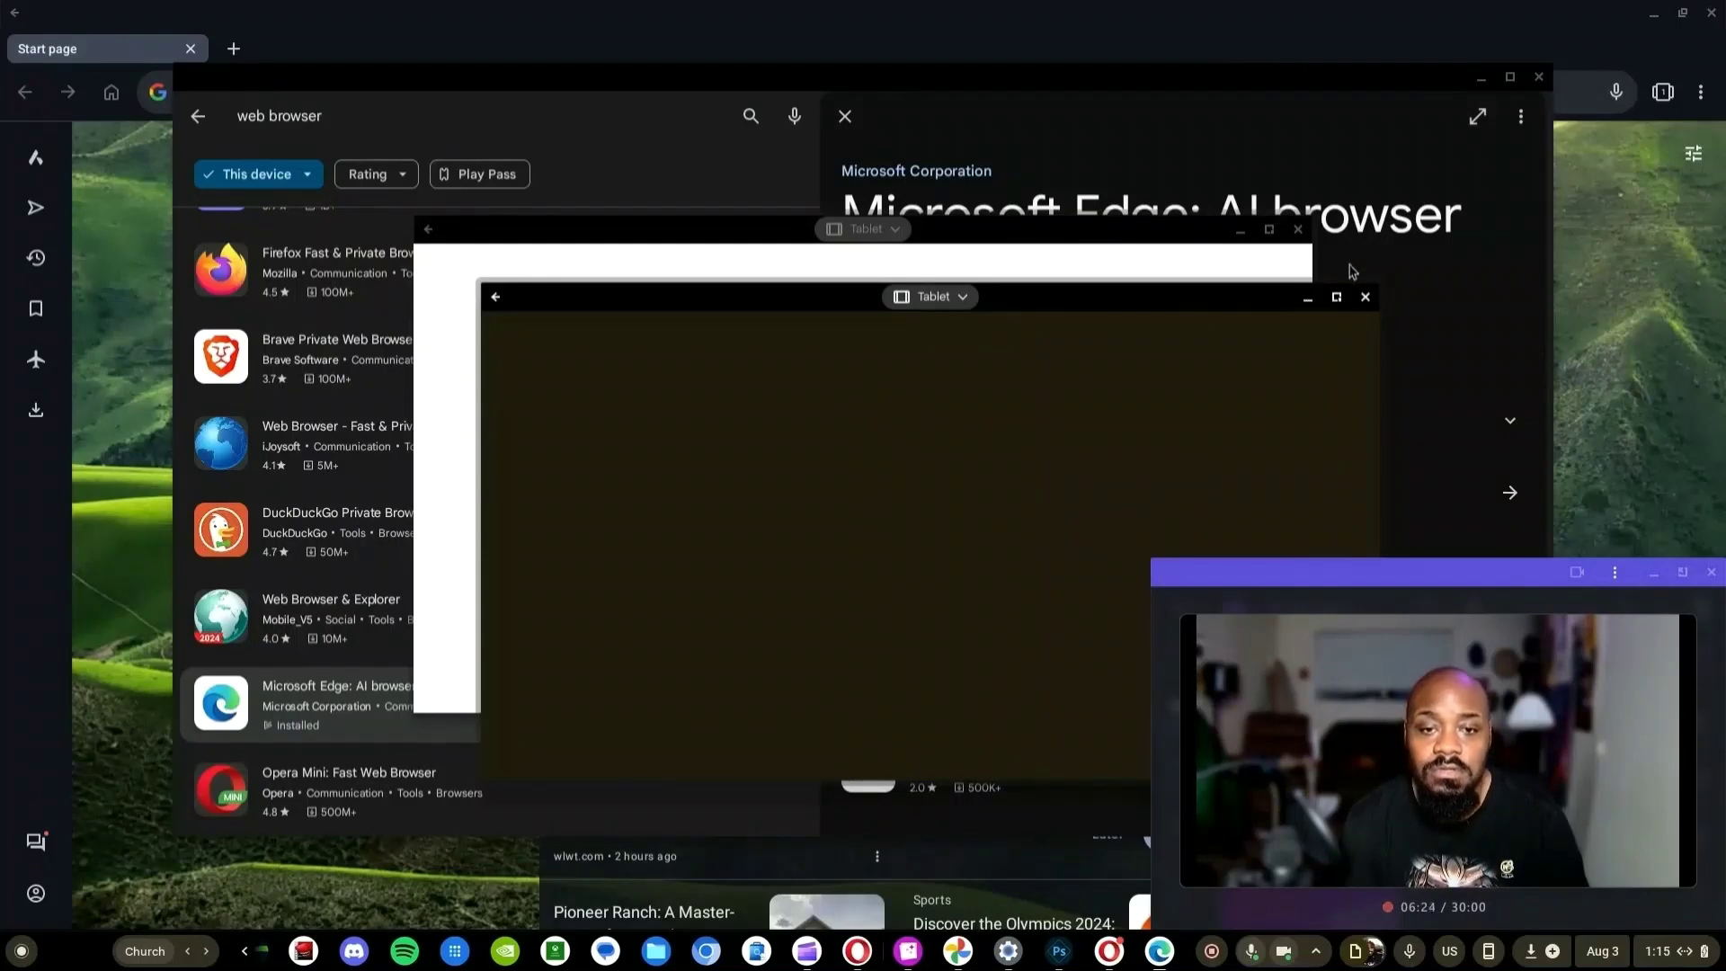
click(1366, 296)
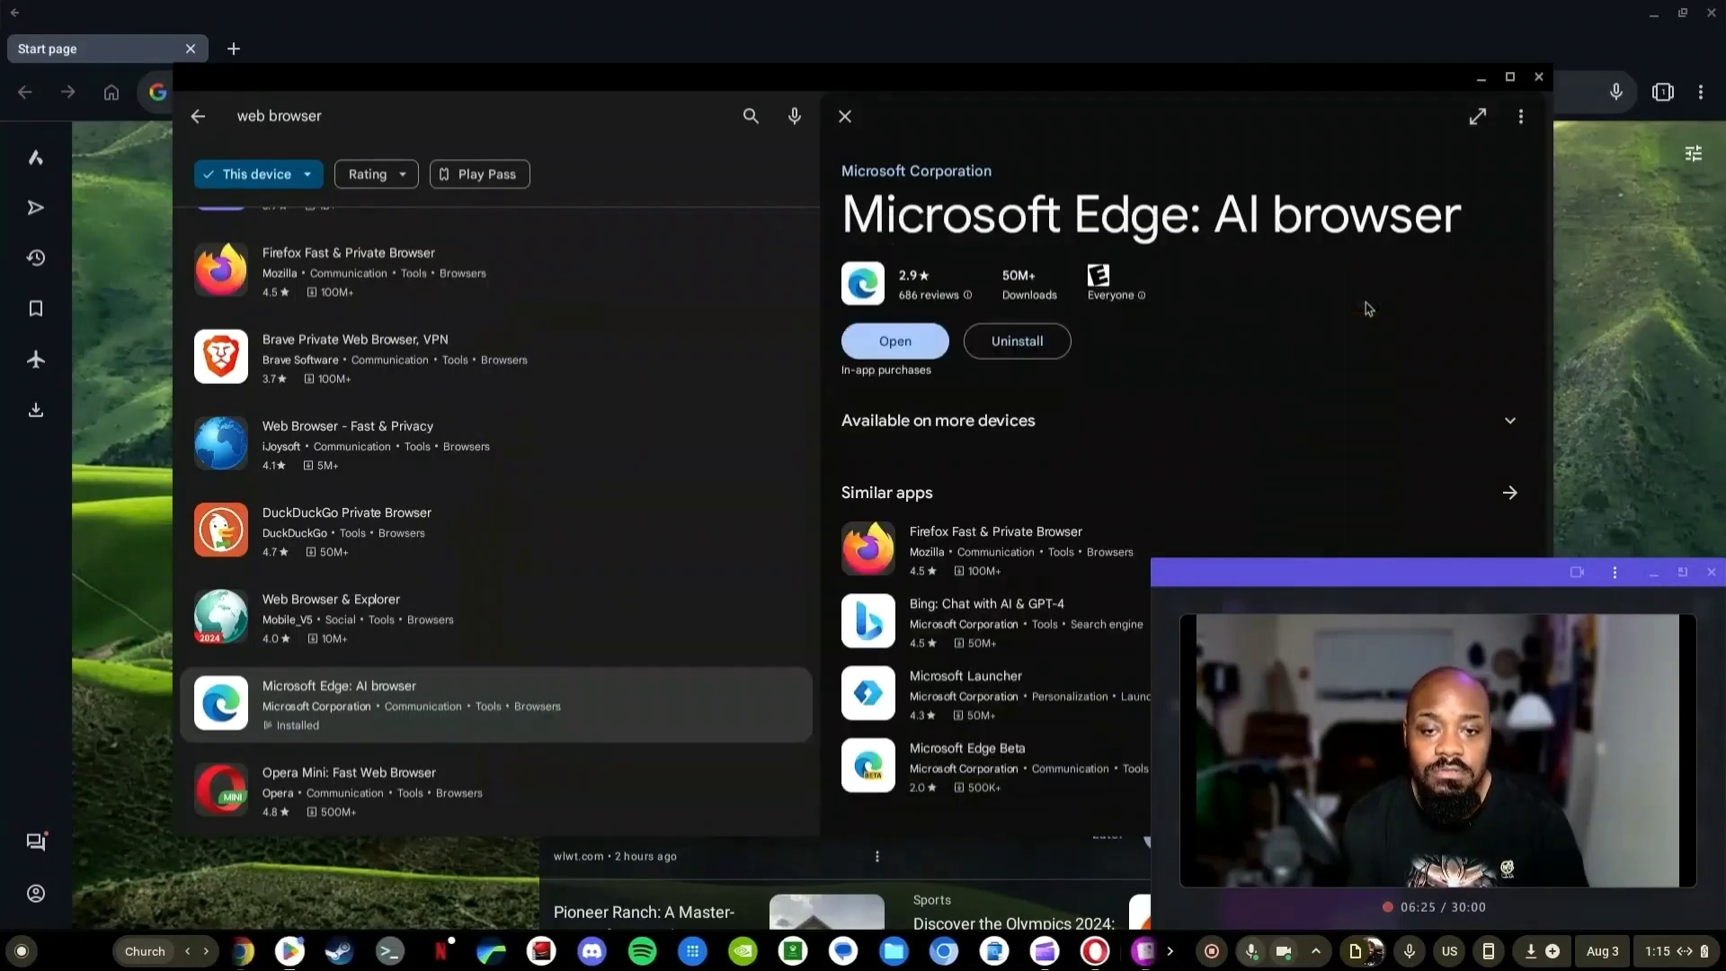
click(895, 345)
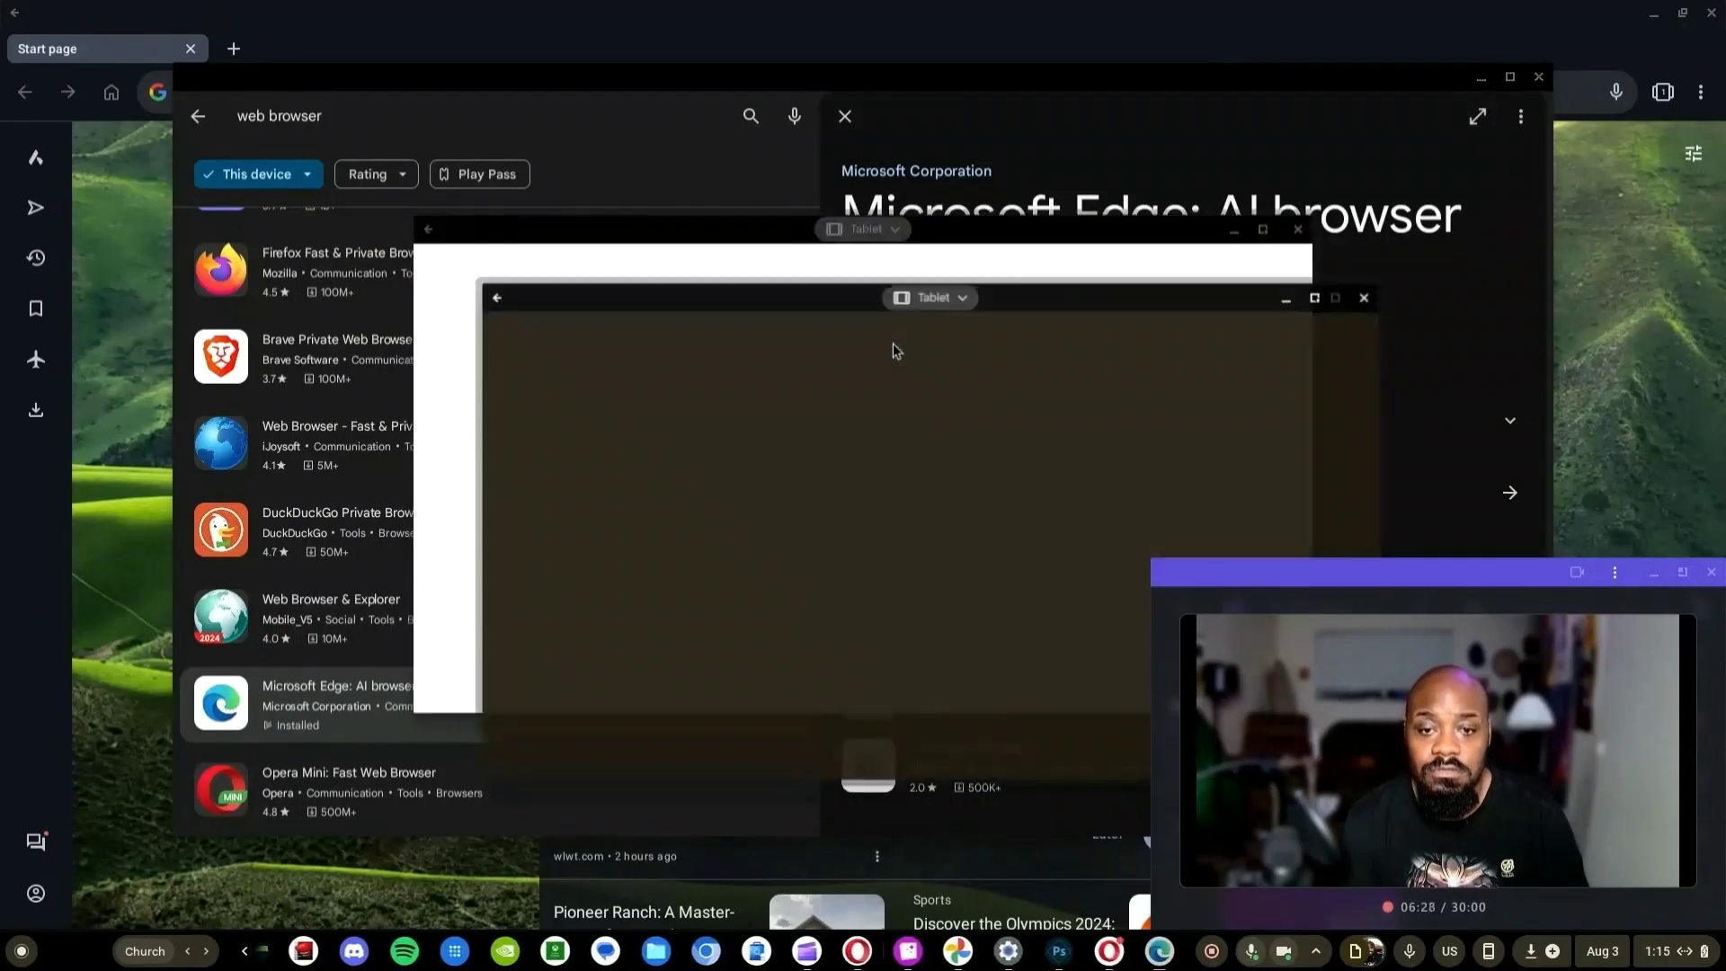
drag(1042, 299, 880, 559)
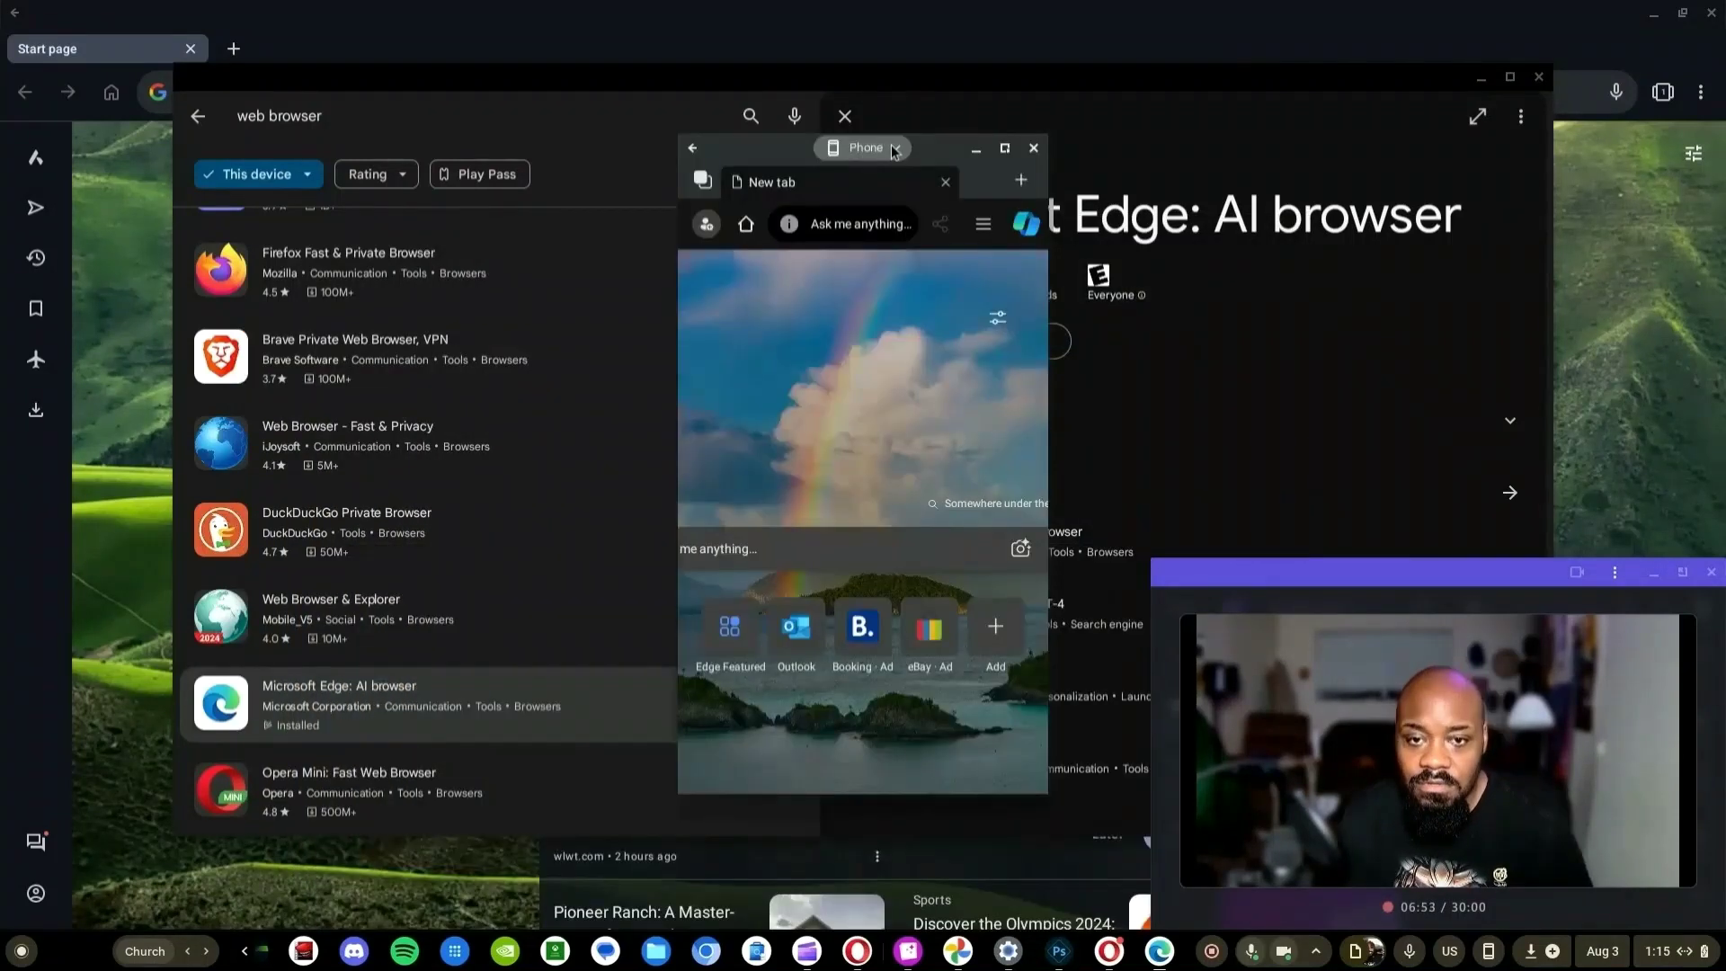
- Switch the Edge window from Phone to Resizable, allow resizing, and maximize it
click(894, 149)
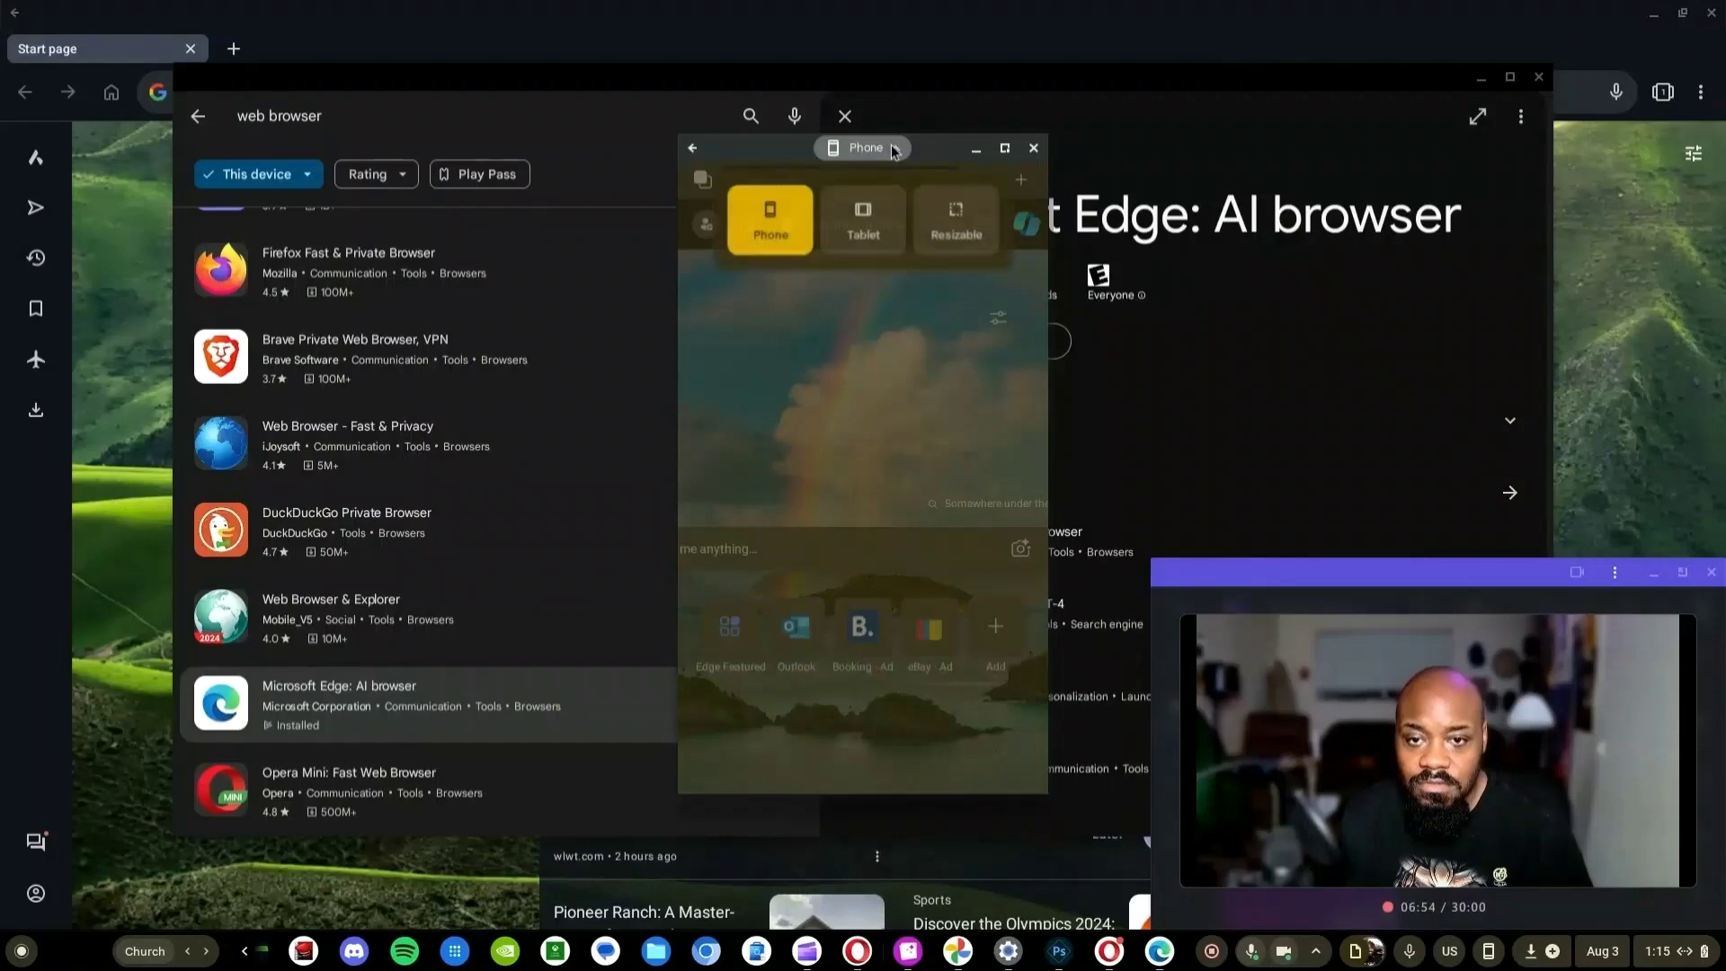
click(956, 220)
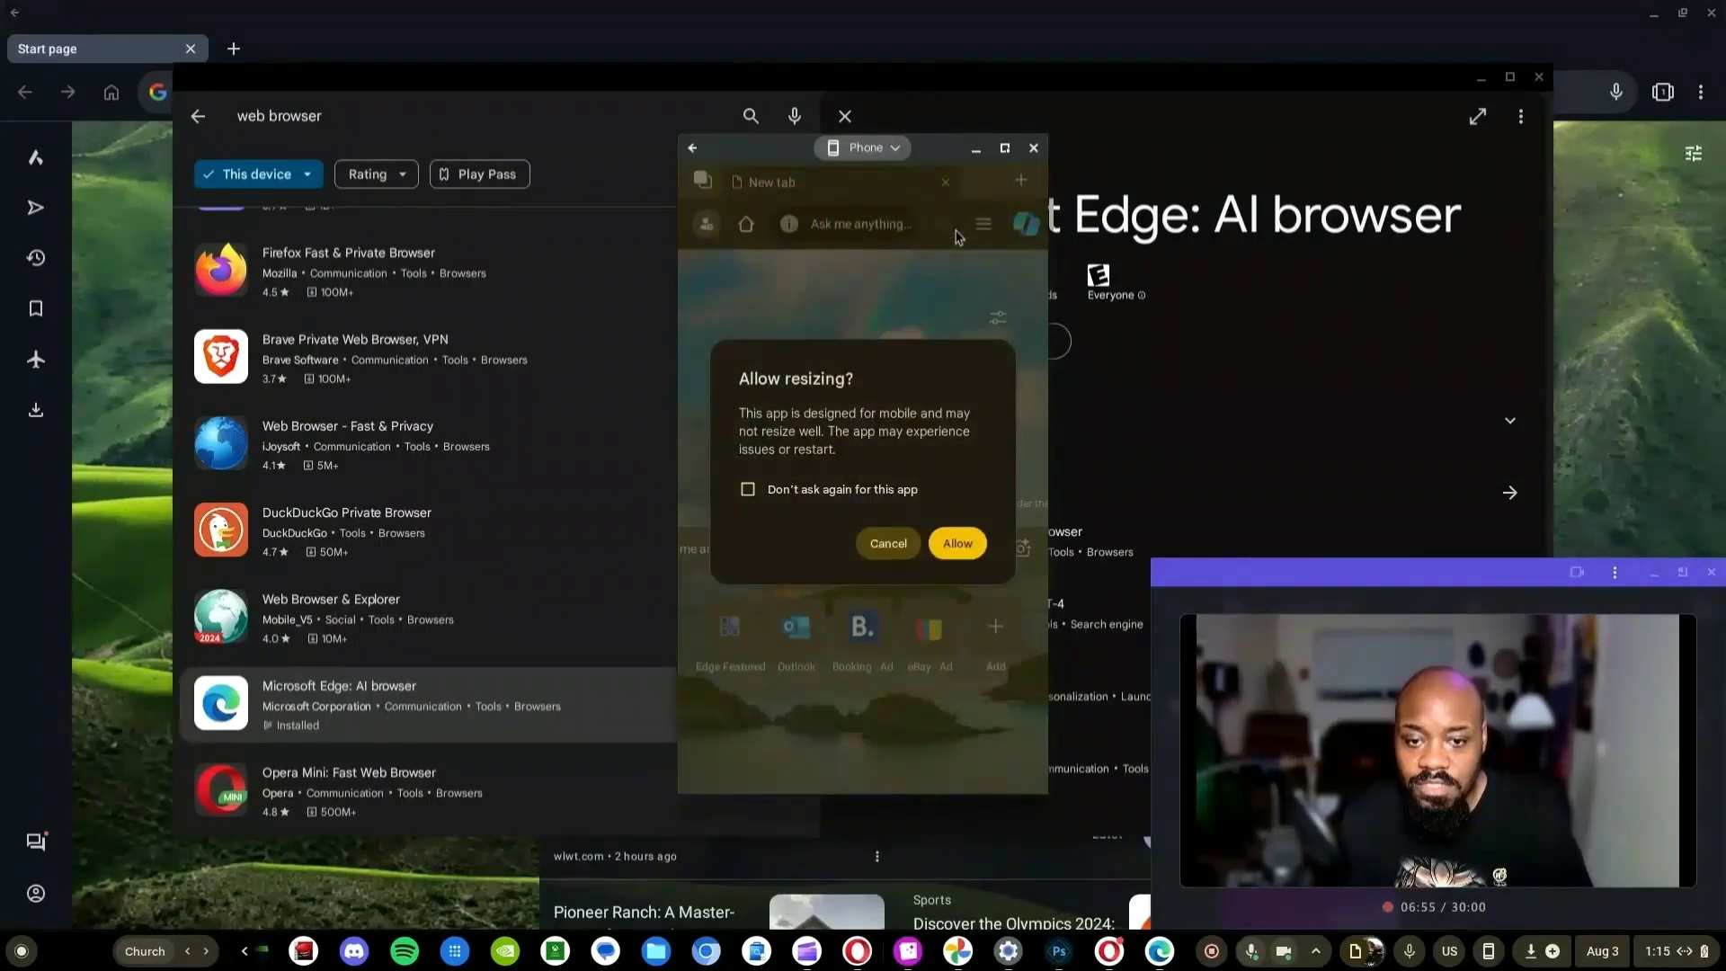
click(956, 543)
click(1005, 147)
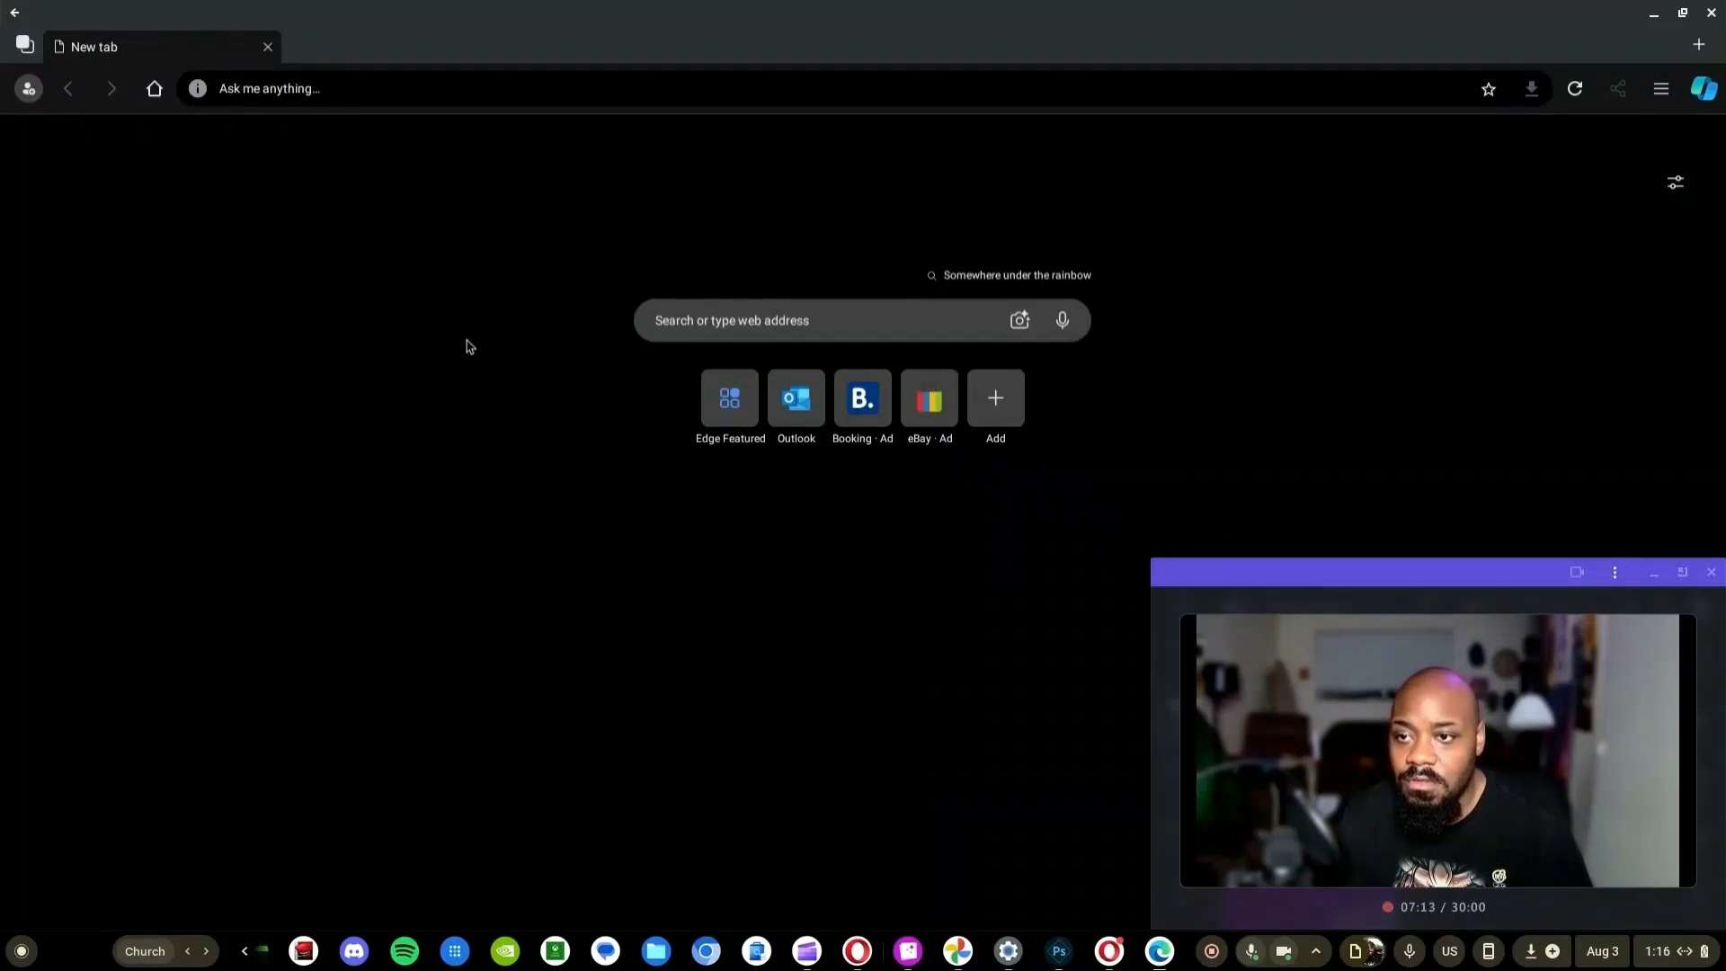
- Look at Edge's Light and Dark theme options and dismiss them without choosing one
click(1662, 88)
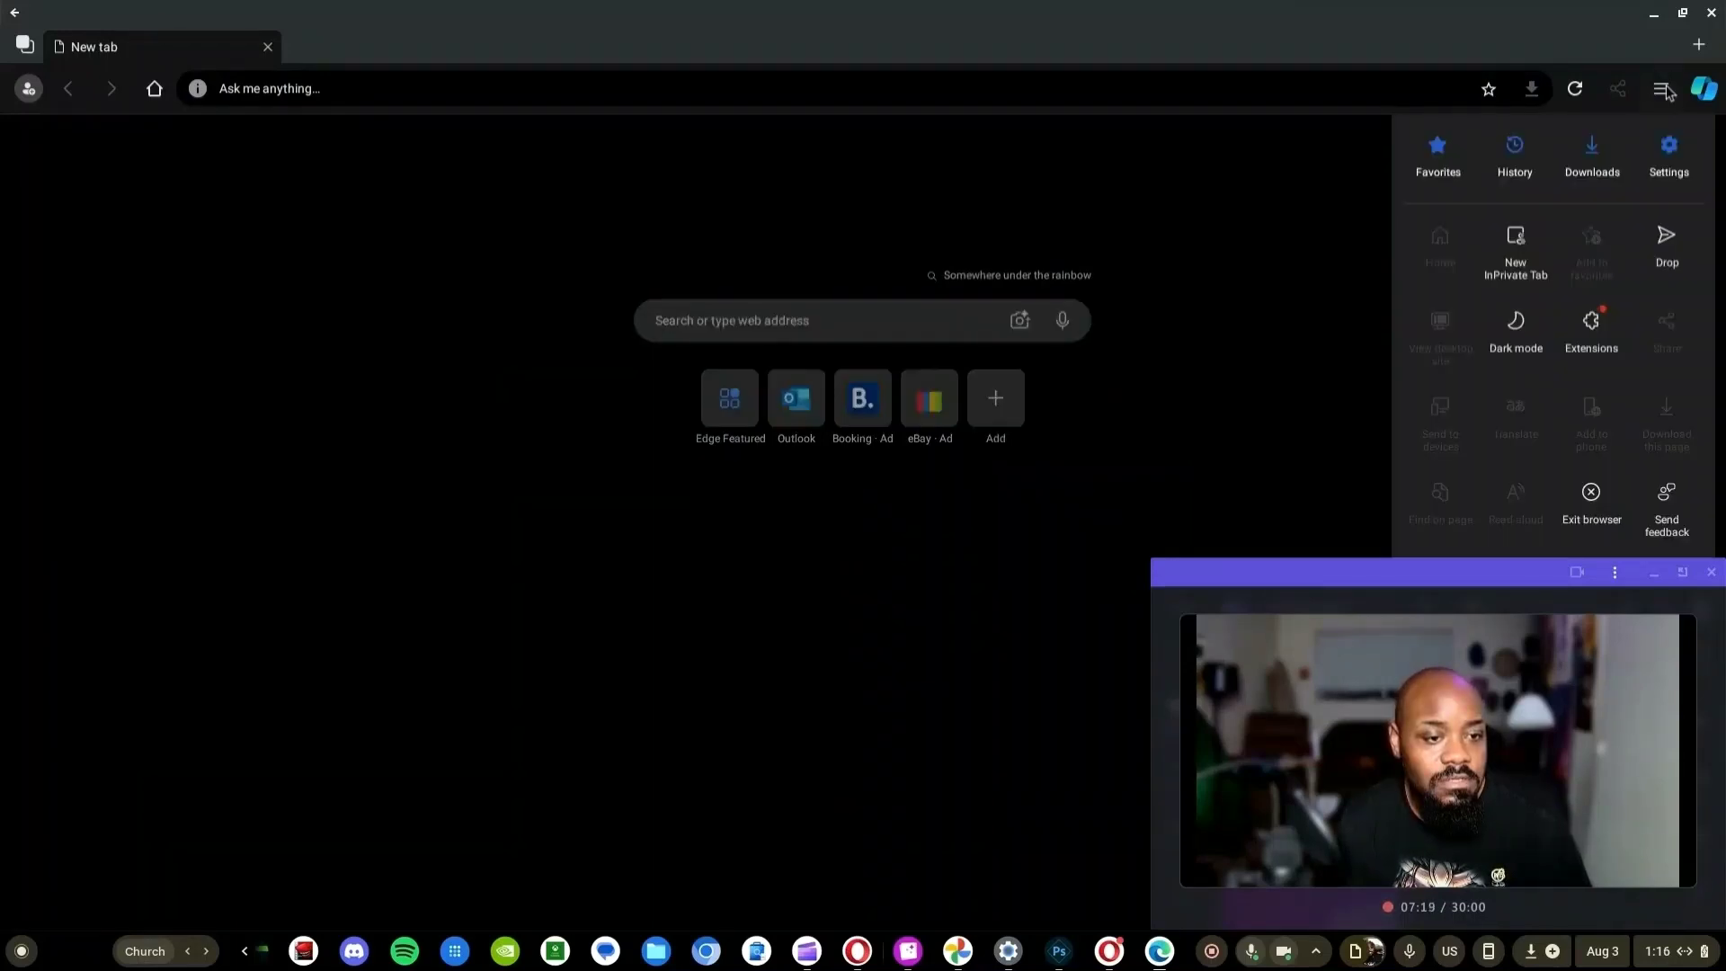
click(1516, 323)
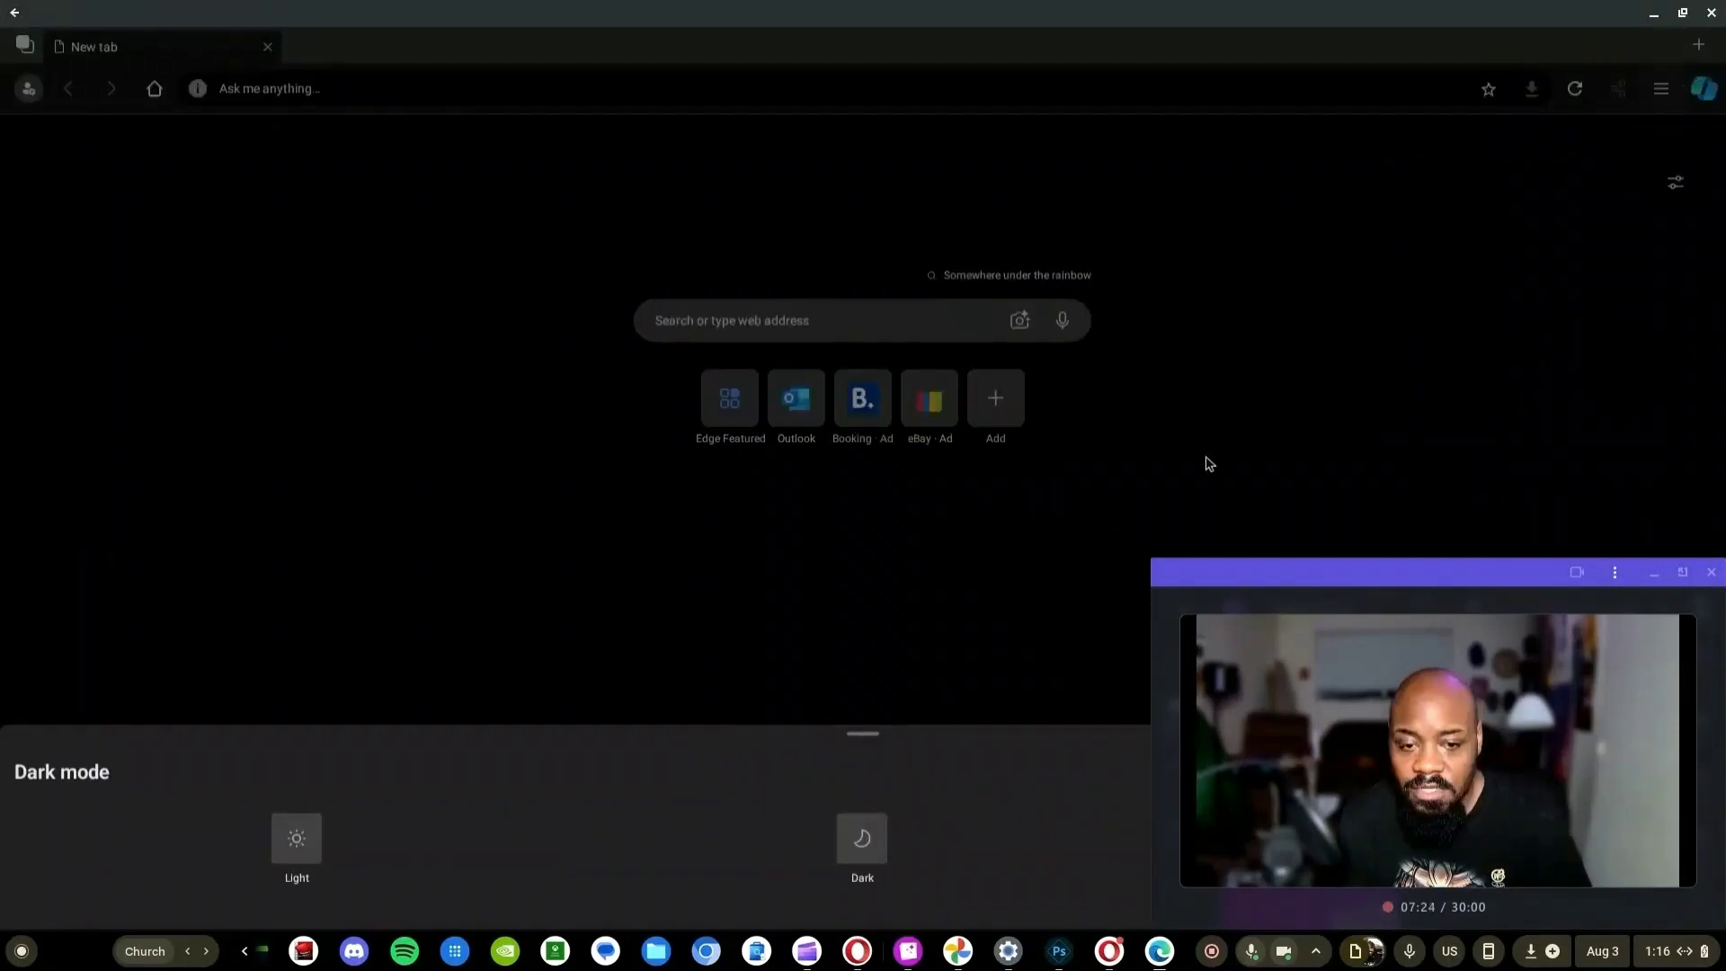
click(1210, 464)
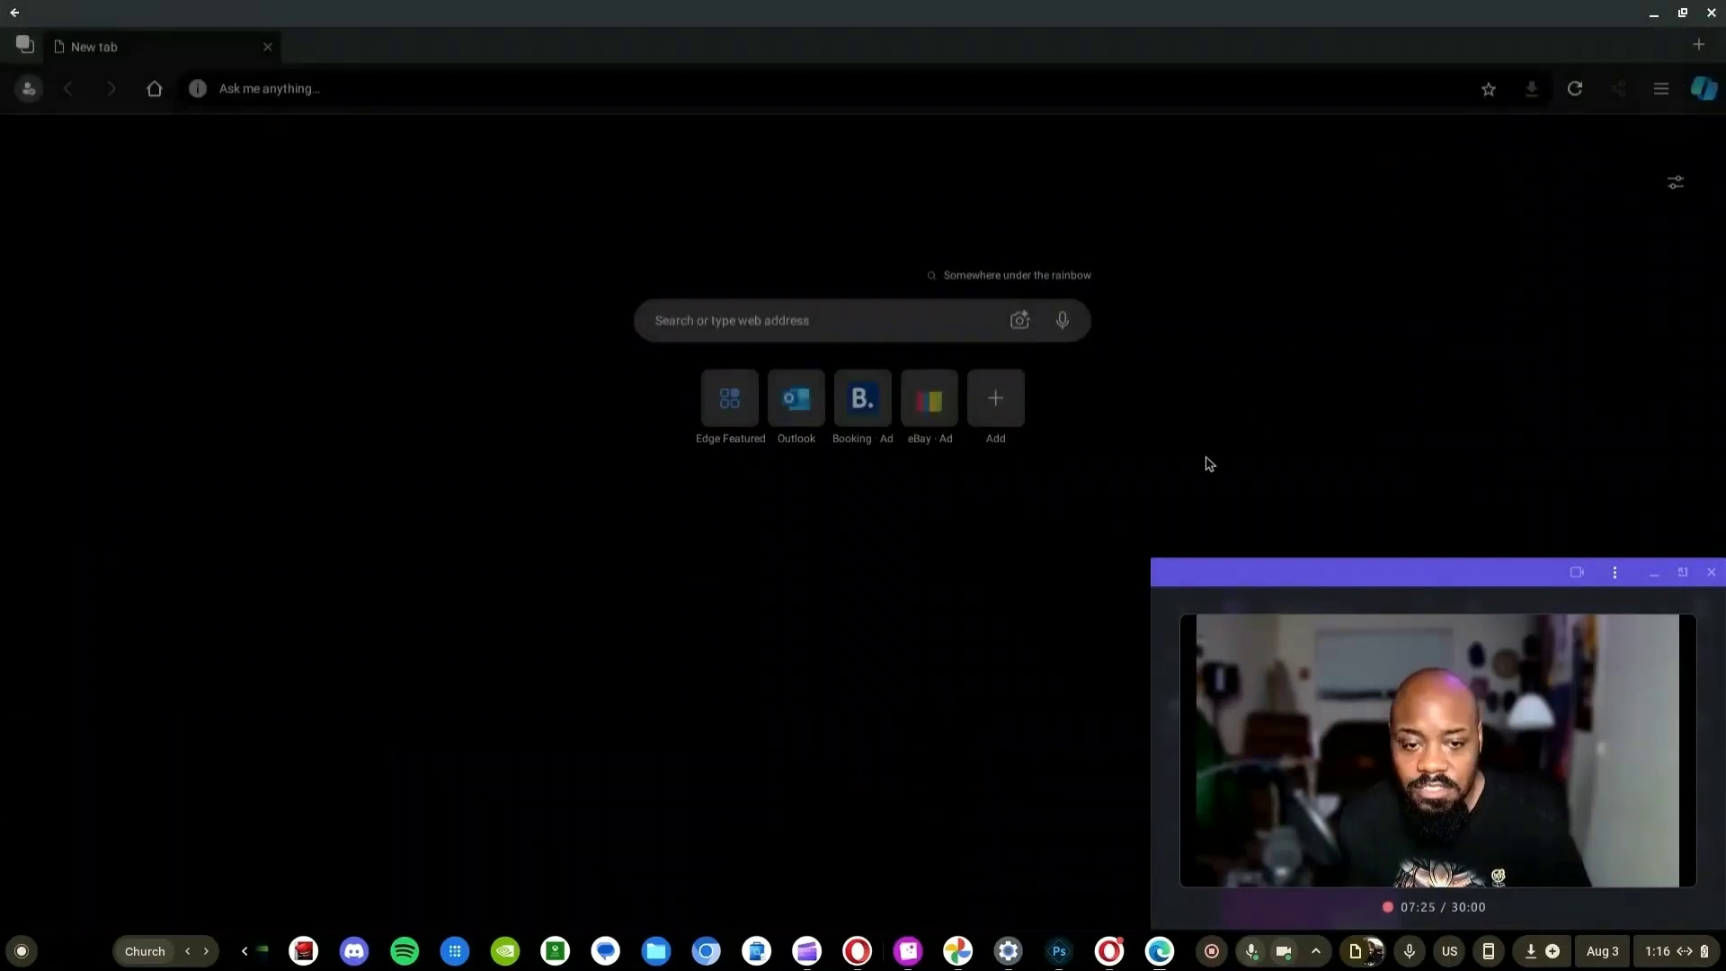
- Set the layout of Edge's new tab page to Informational
click(1676, 183)
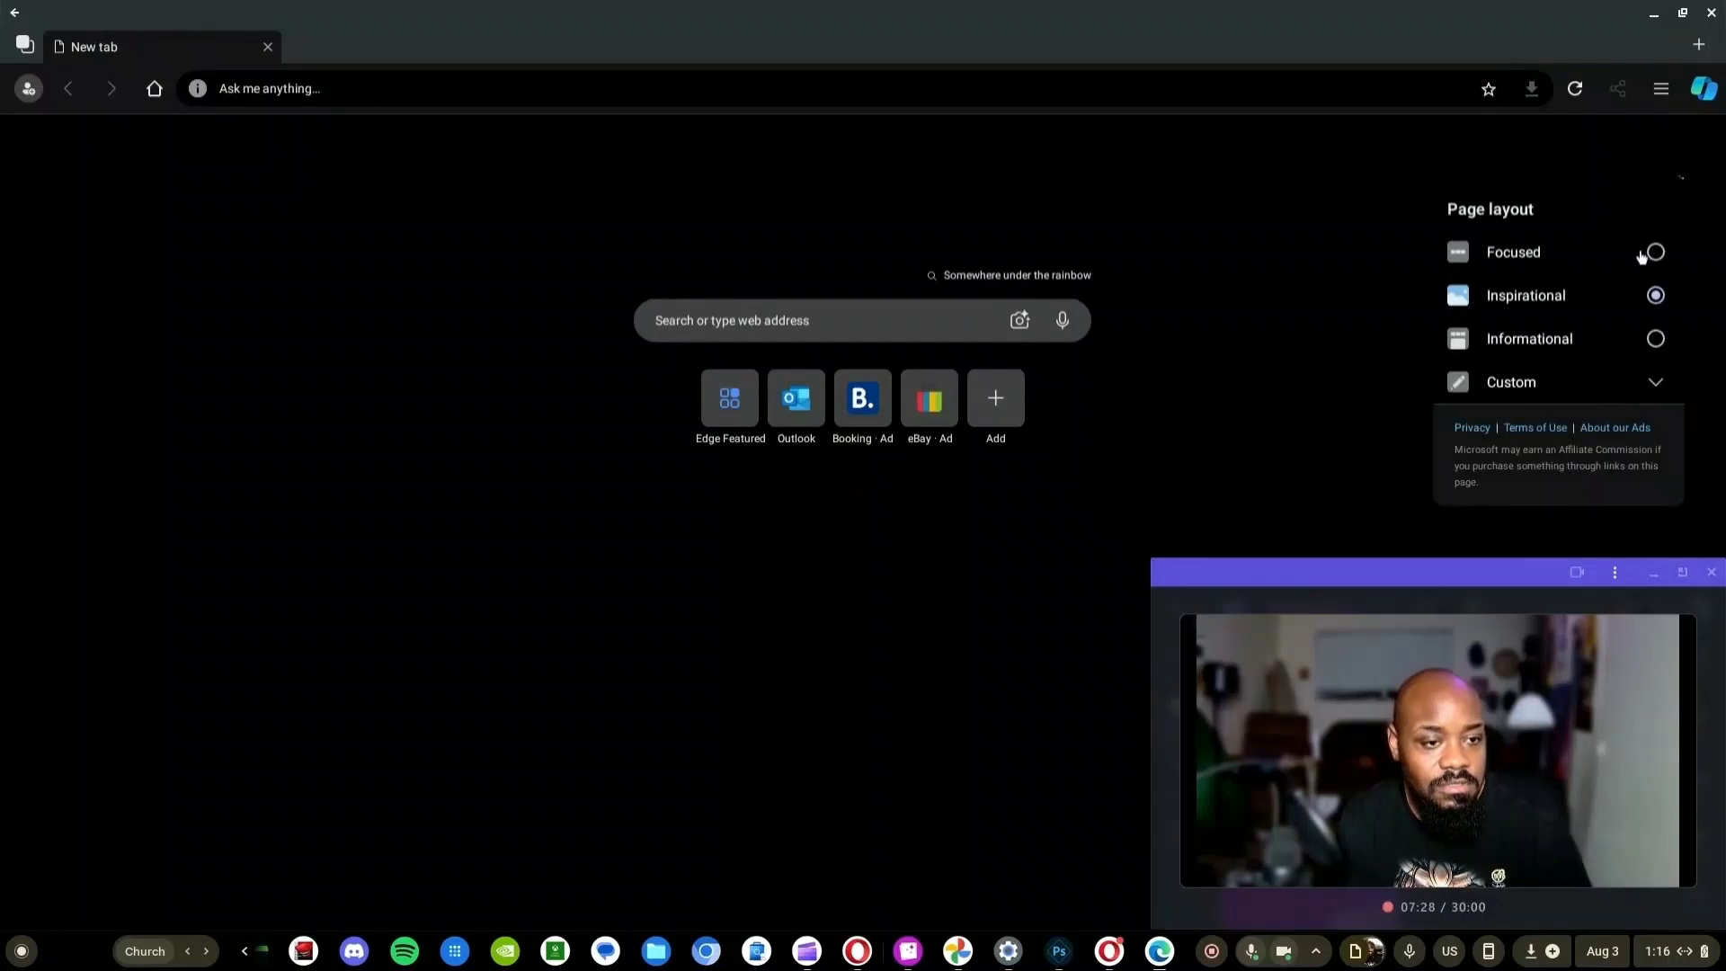
click(1655, 340)
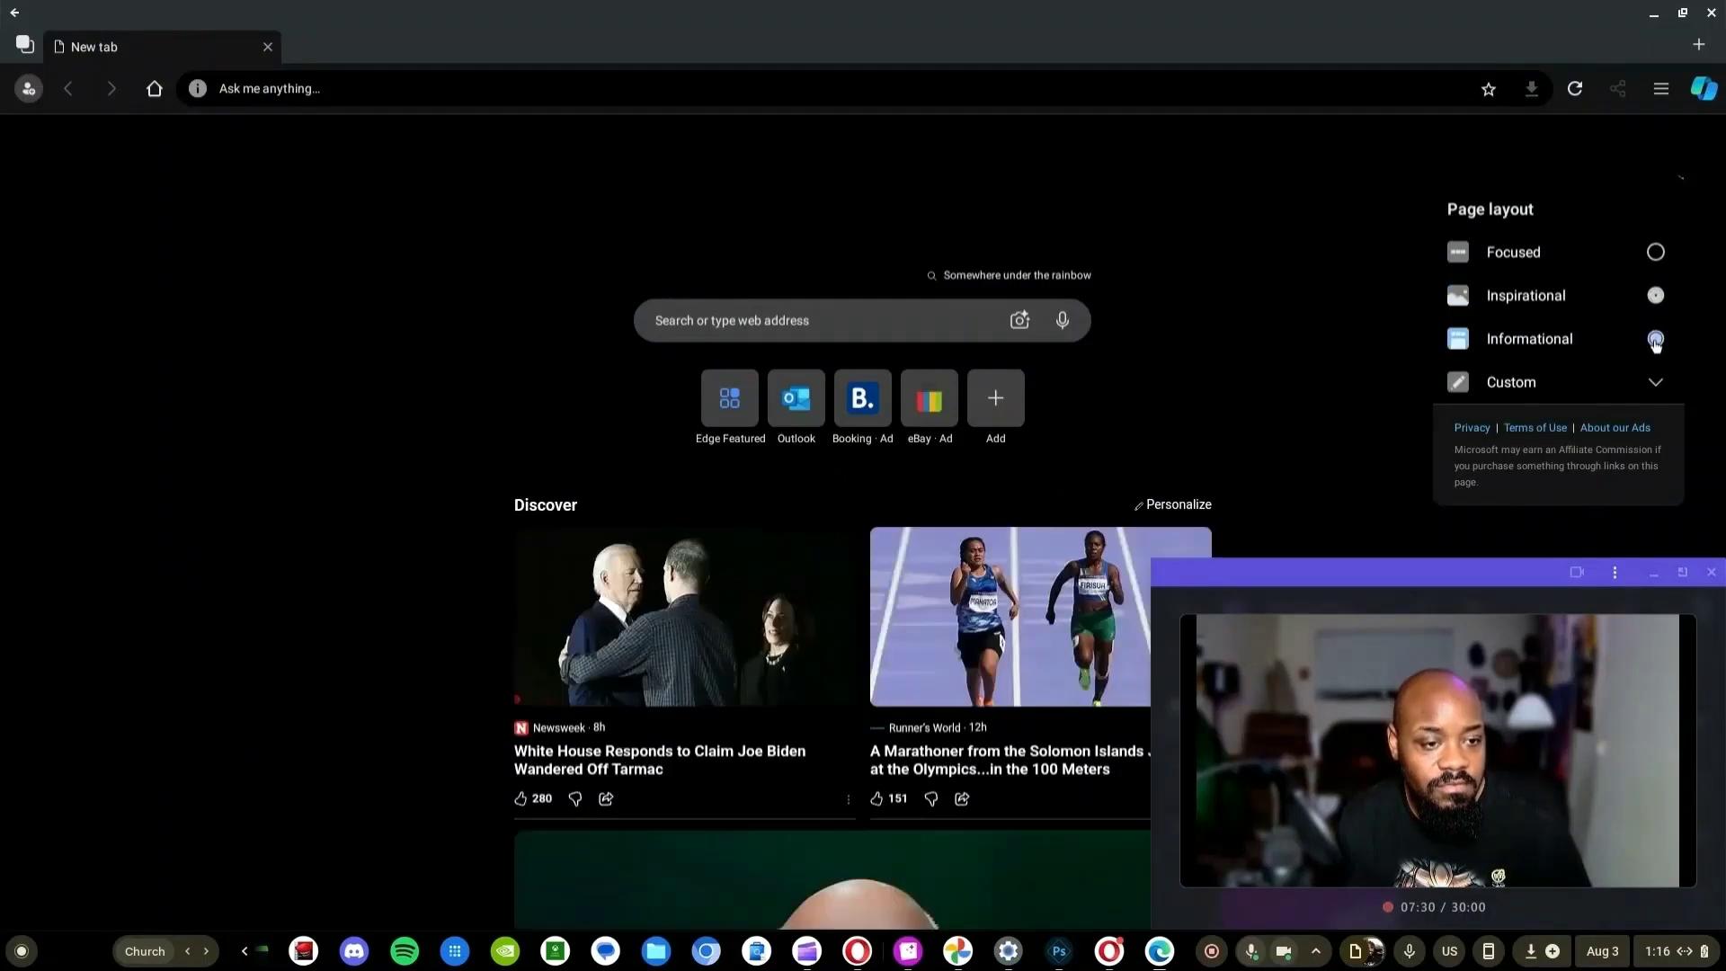
click(1195, 363)
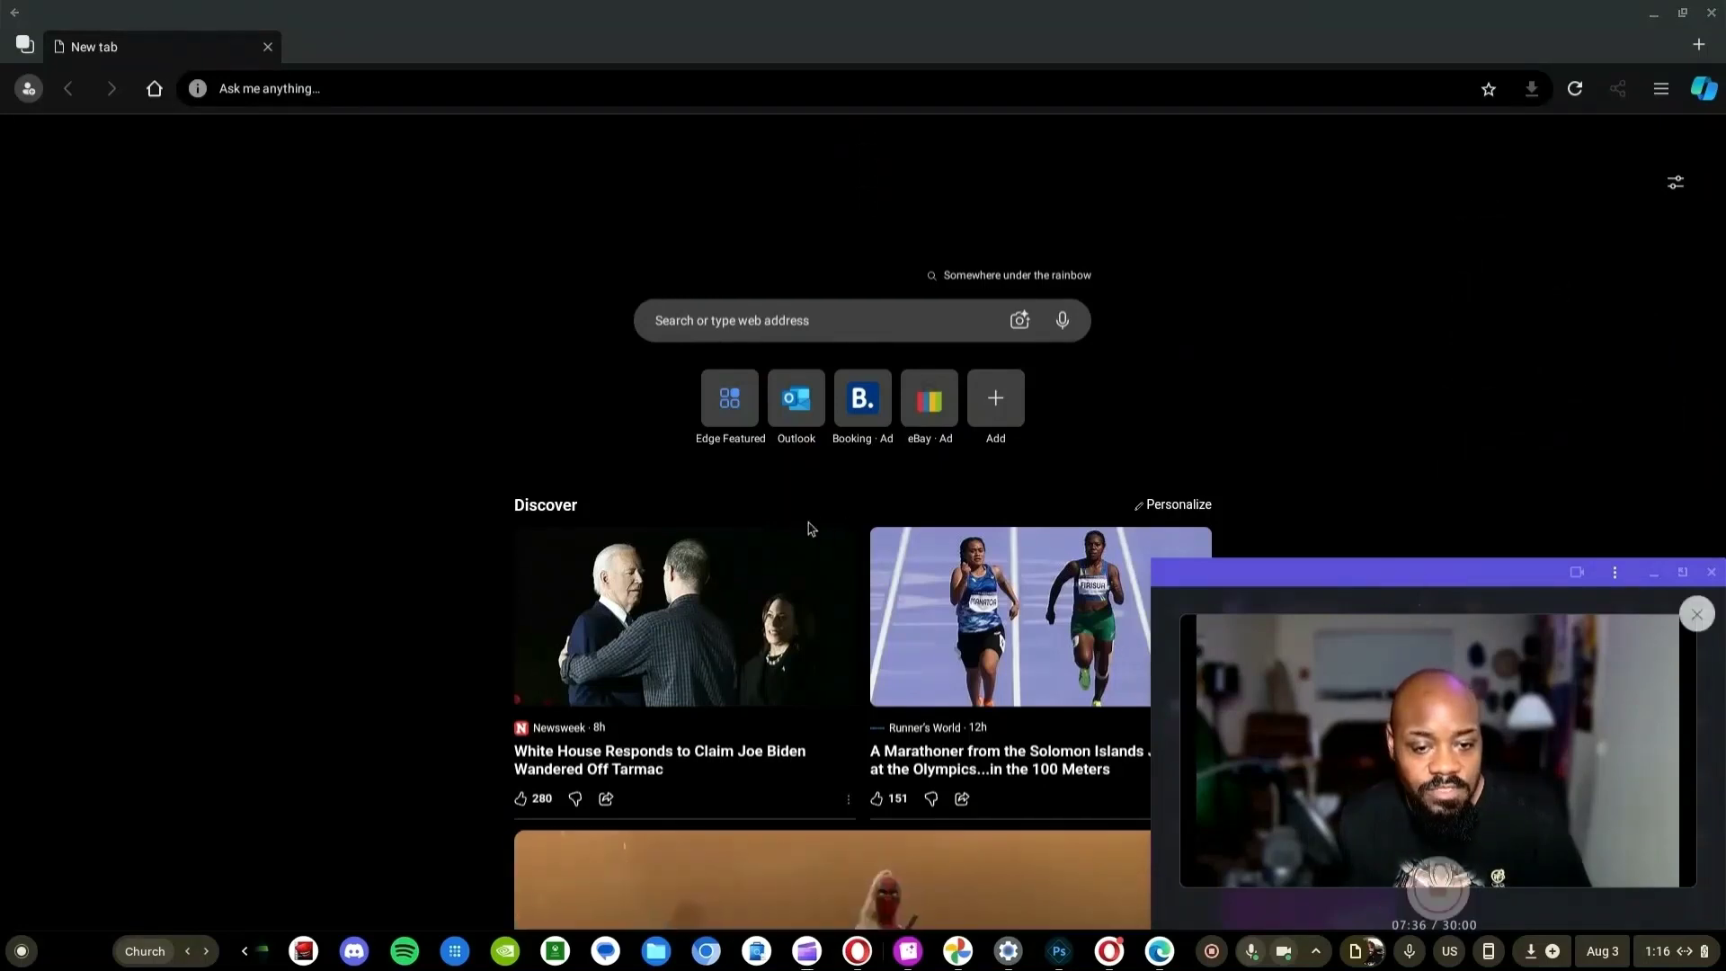
- Move the floating camera window aside and look through the Discover news feed on Edge's new tab page
drag(1419, 580, 1125, 581)
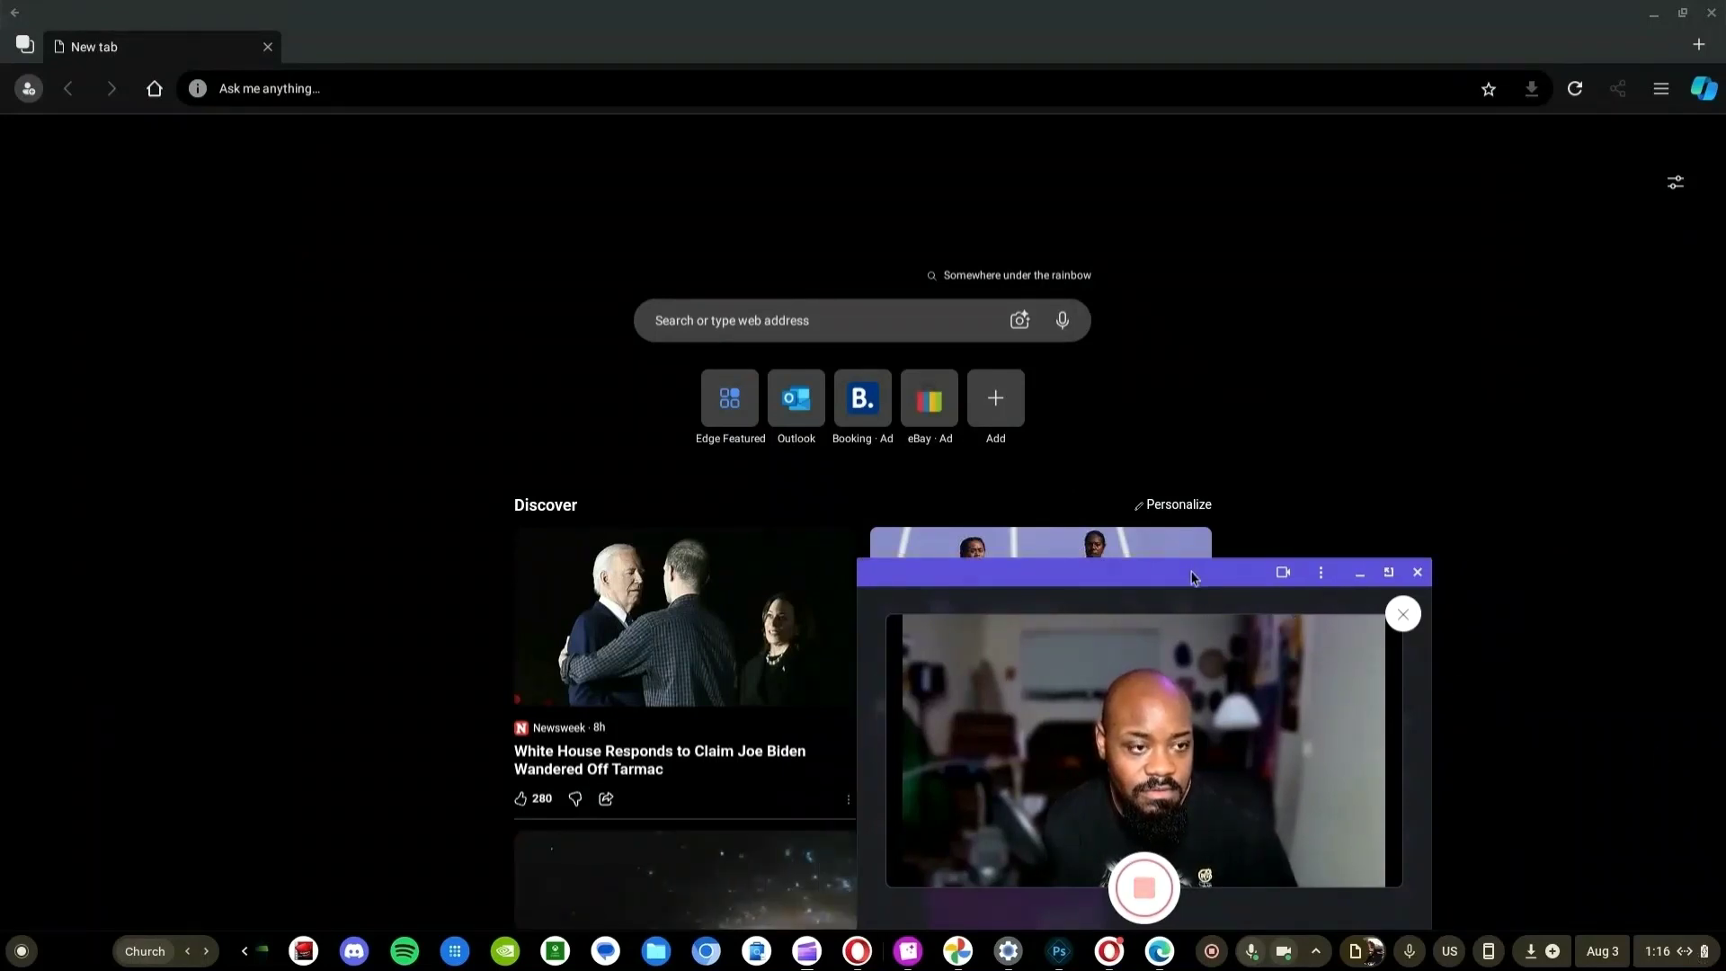
drag(1190, 575, 1677, 552)
scroll(719, 264, down, 13)
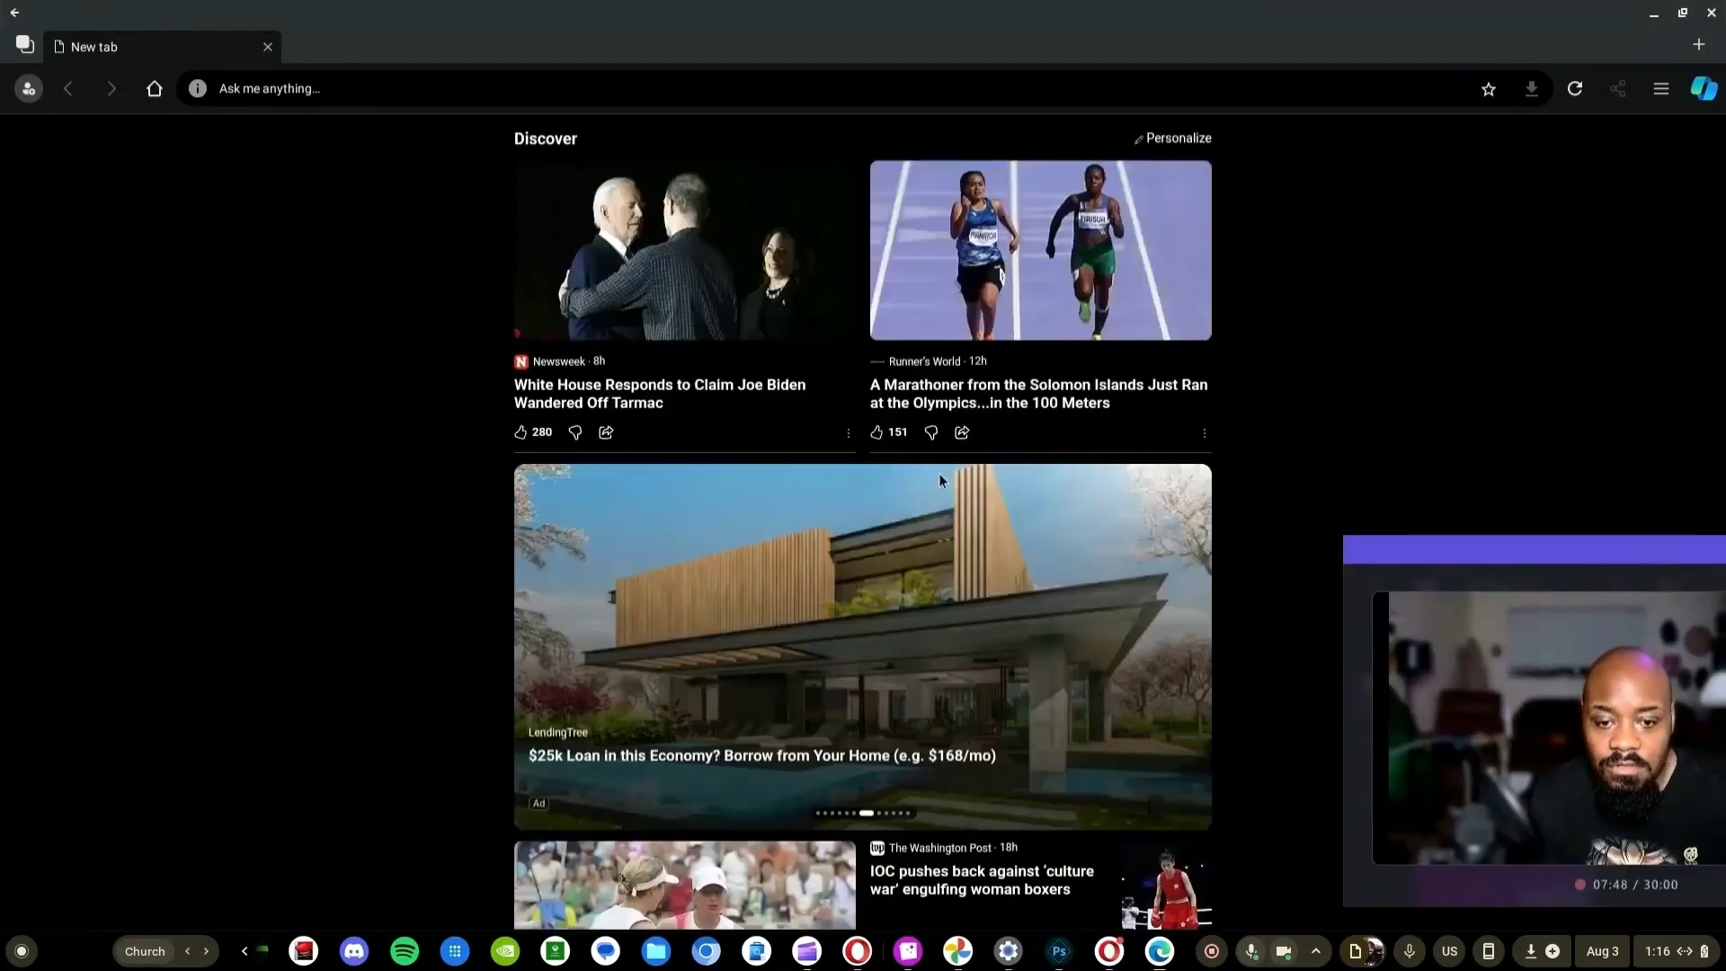
scroll(941, 481, up, 2)
scroll(941, 481, down, 3)
scroll(941, 481, up, 15)
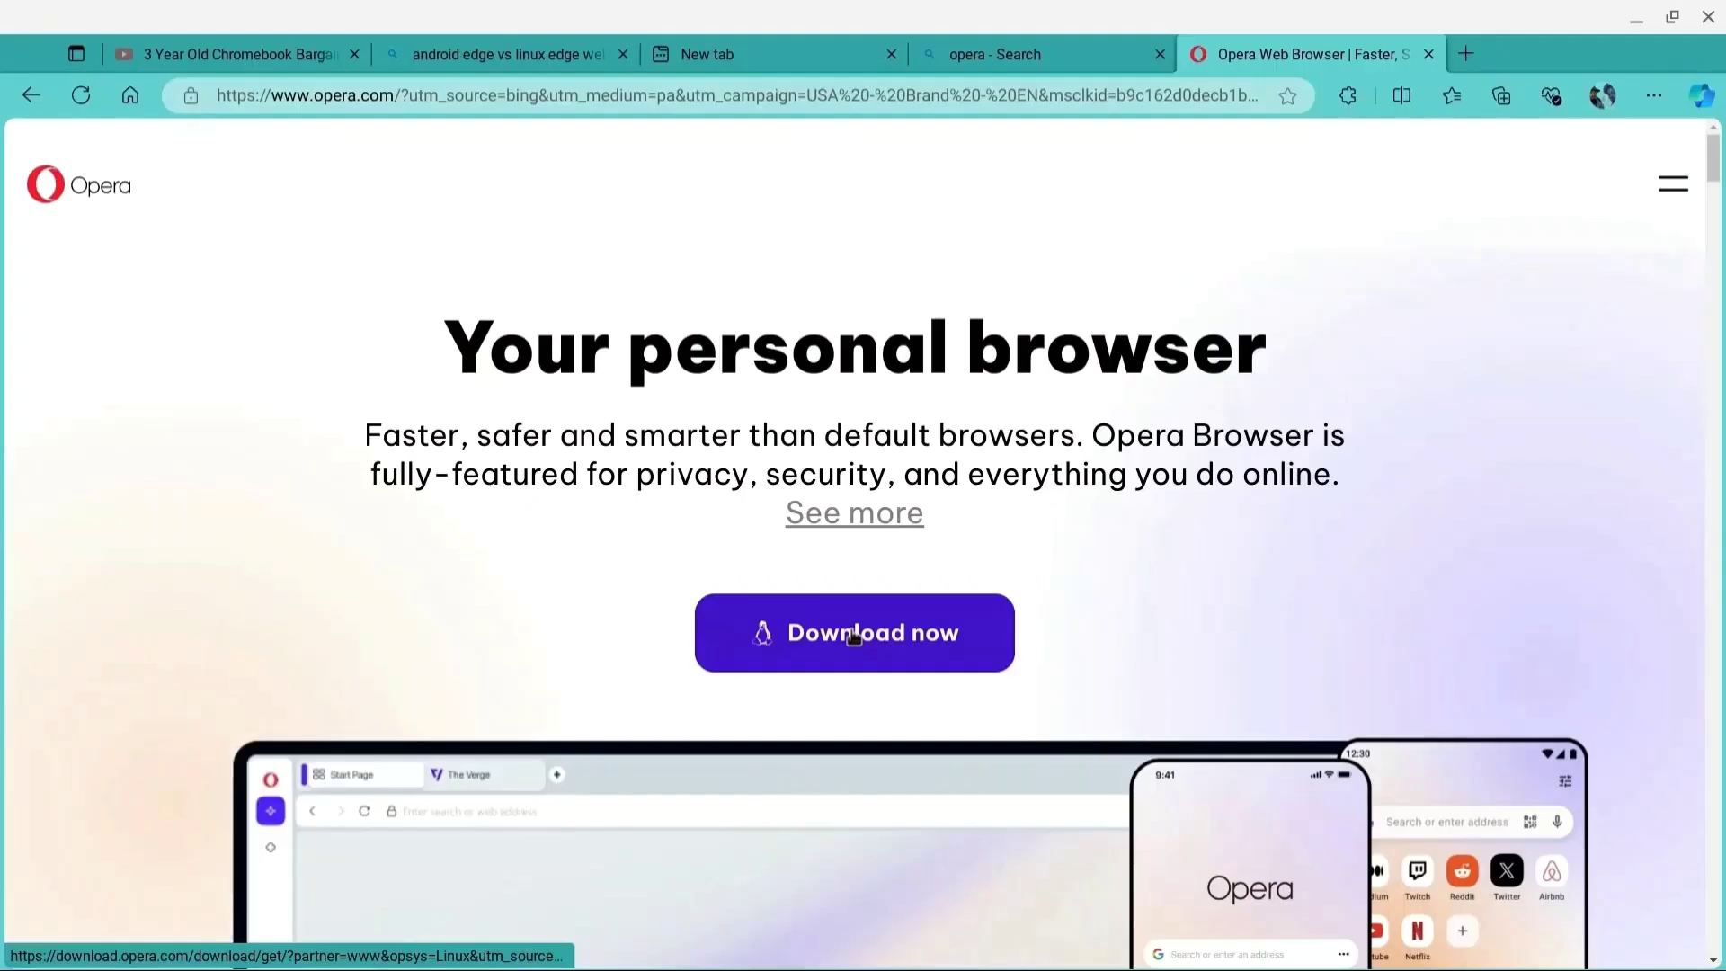
- Download Opera for Linux from opera.com and maximize the newly installed browser's window
click(854, 636)
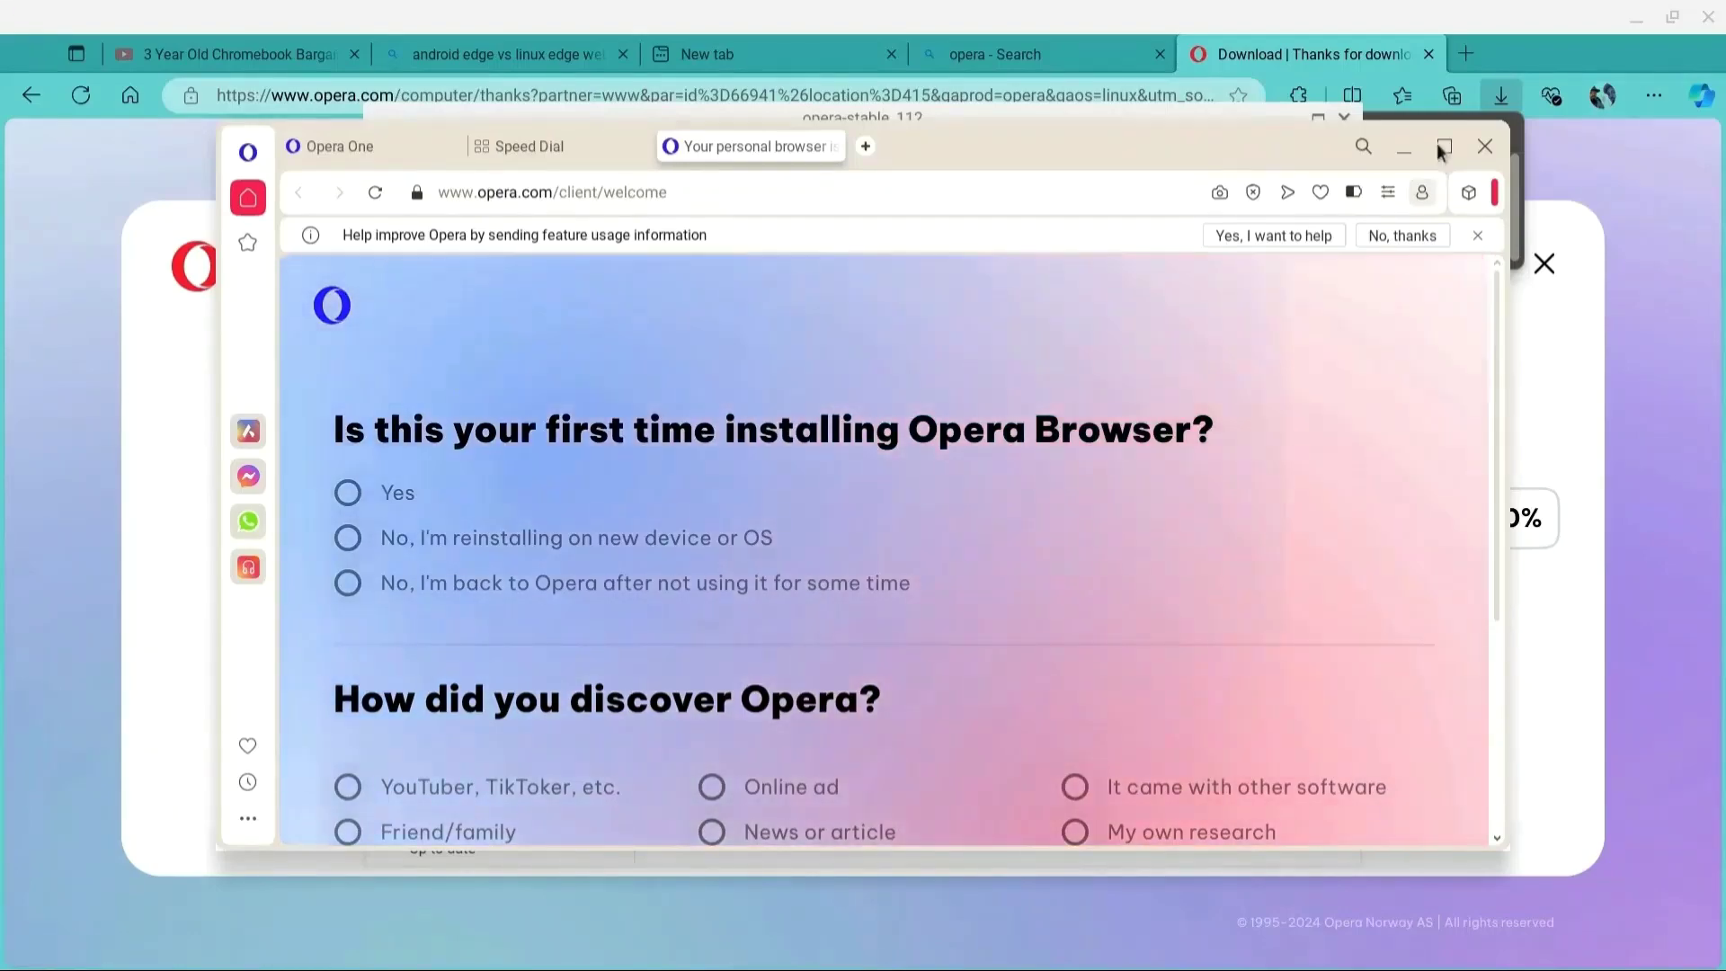
click(1444, 146)
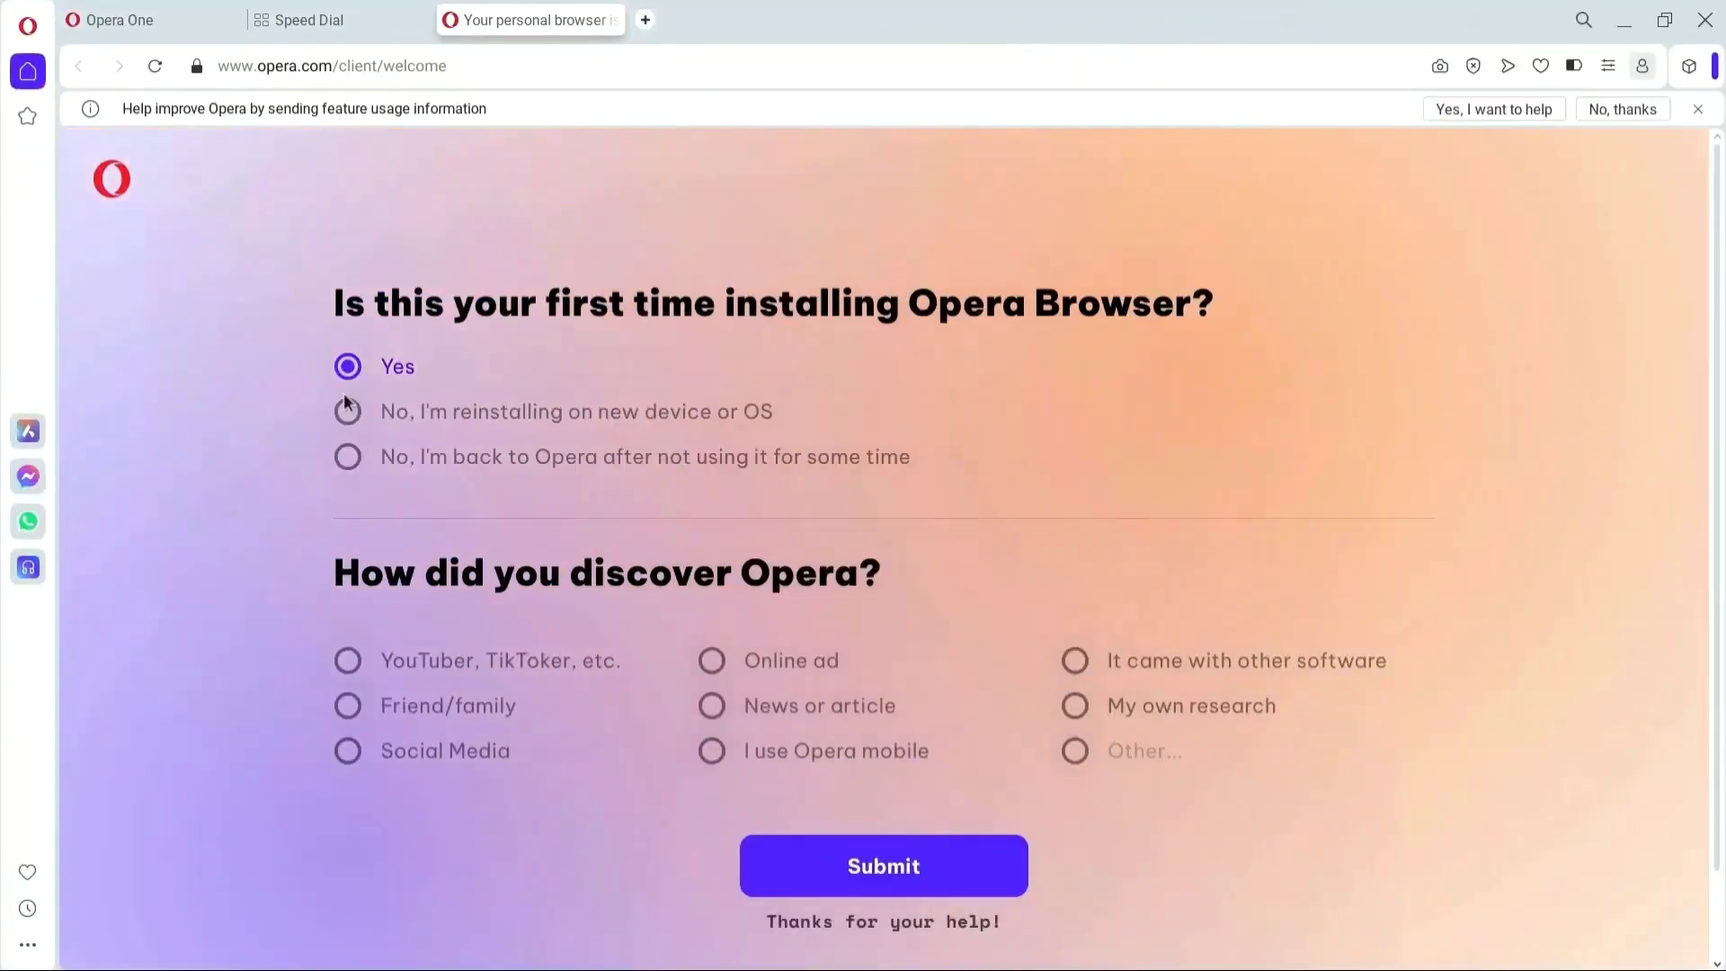
- Submit Opera's welcome survey with the answers "No, I'm reinstalling on new device or OS" and "YouTuber, TikToker, etc."
click(346, 458)
click(315, 468)
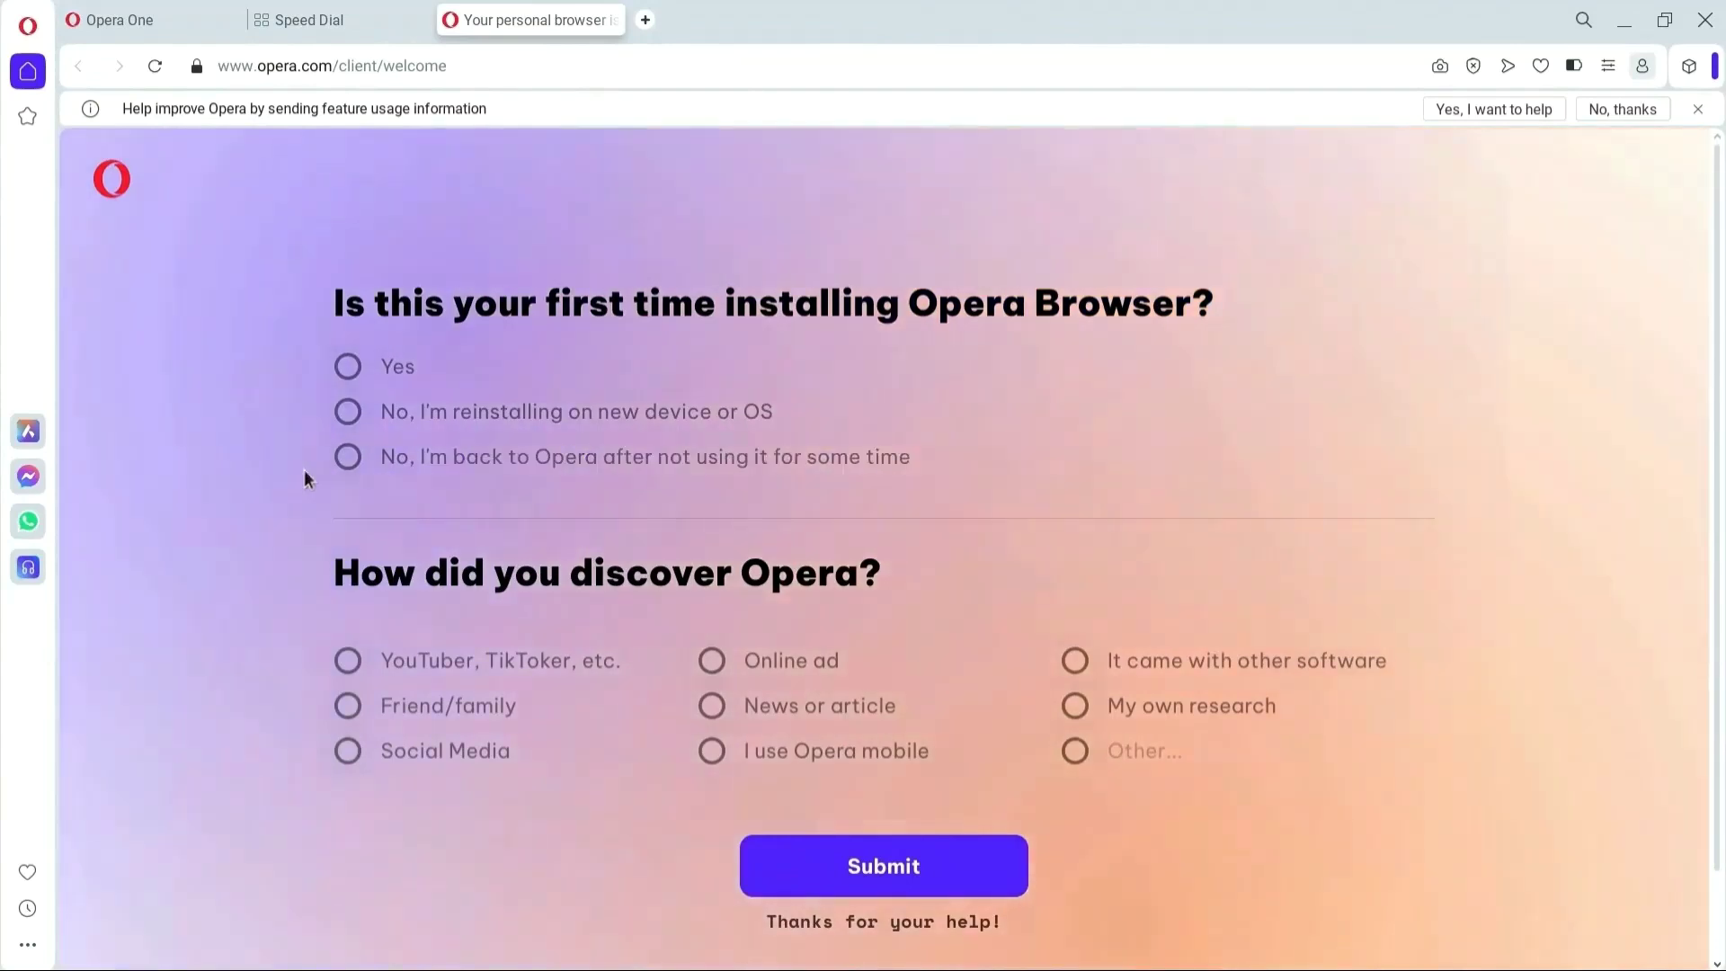
click(349, 415)
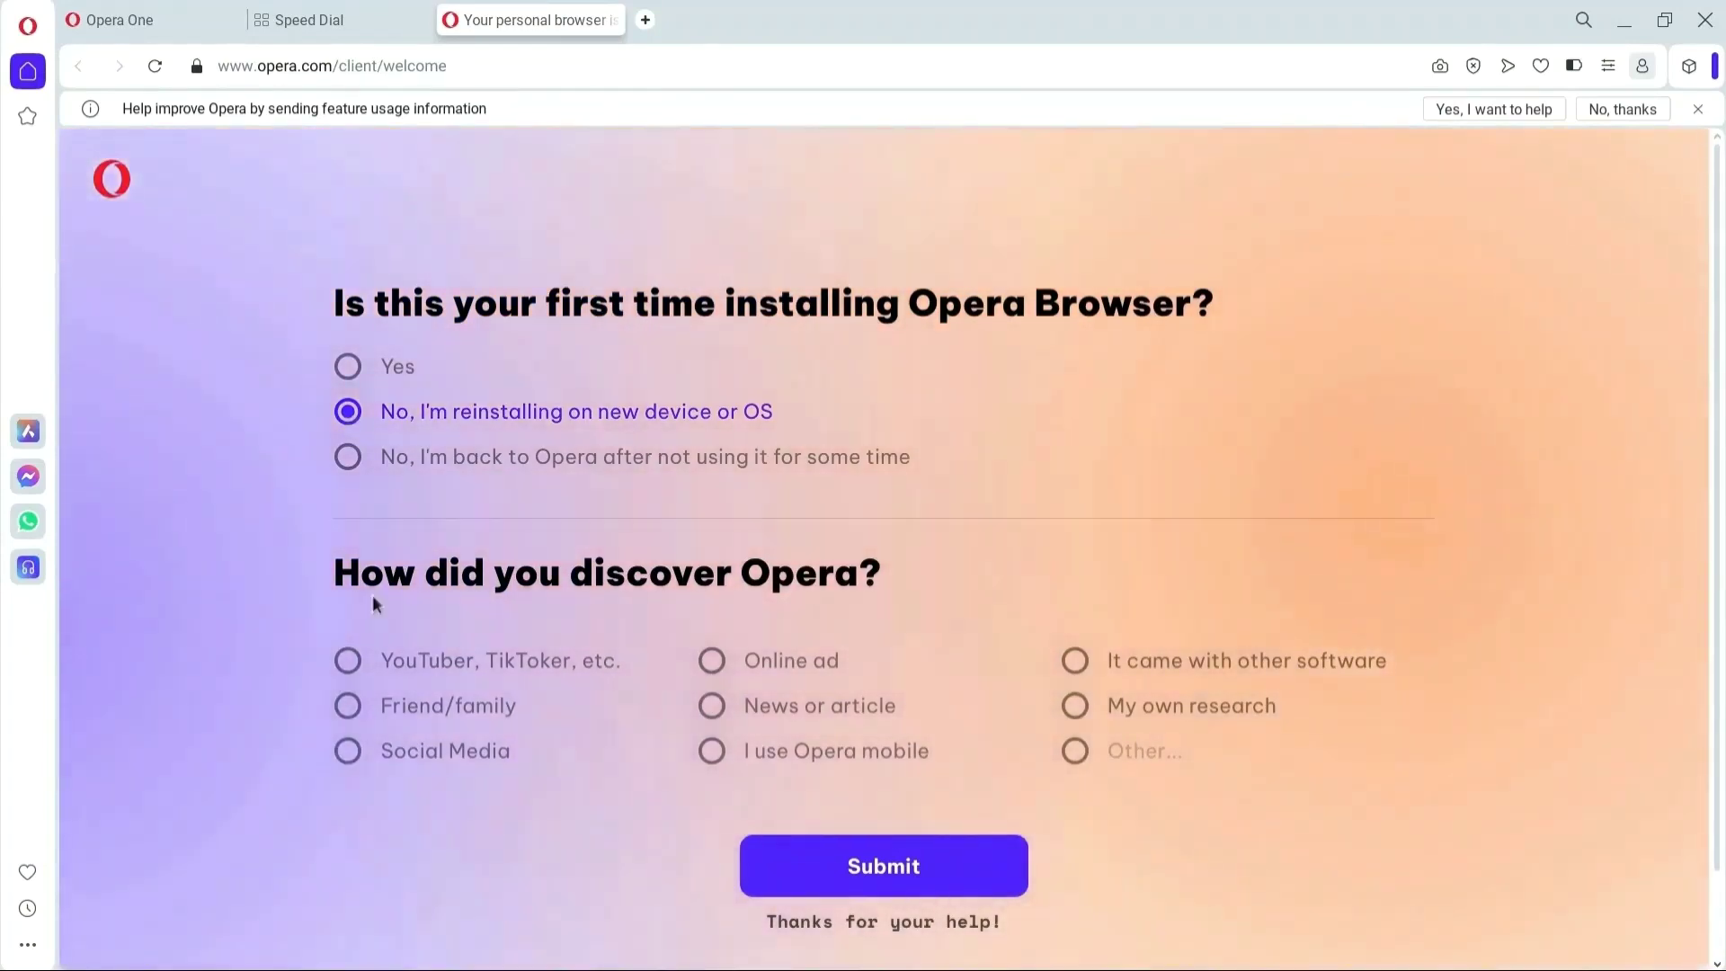
click(348, 660)
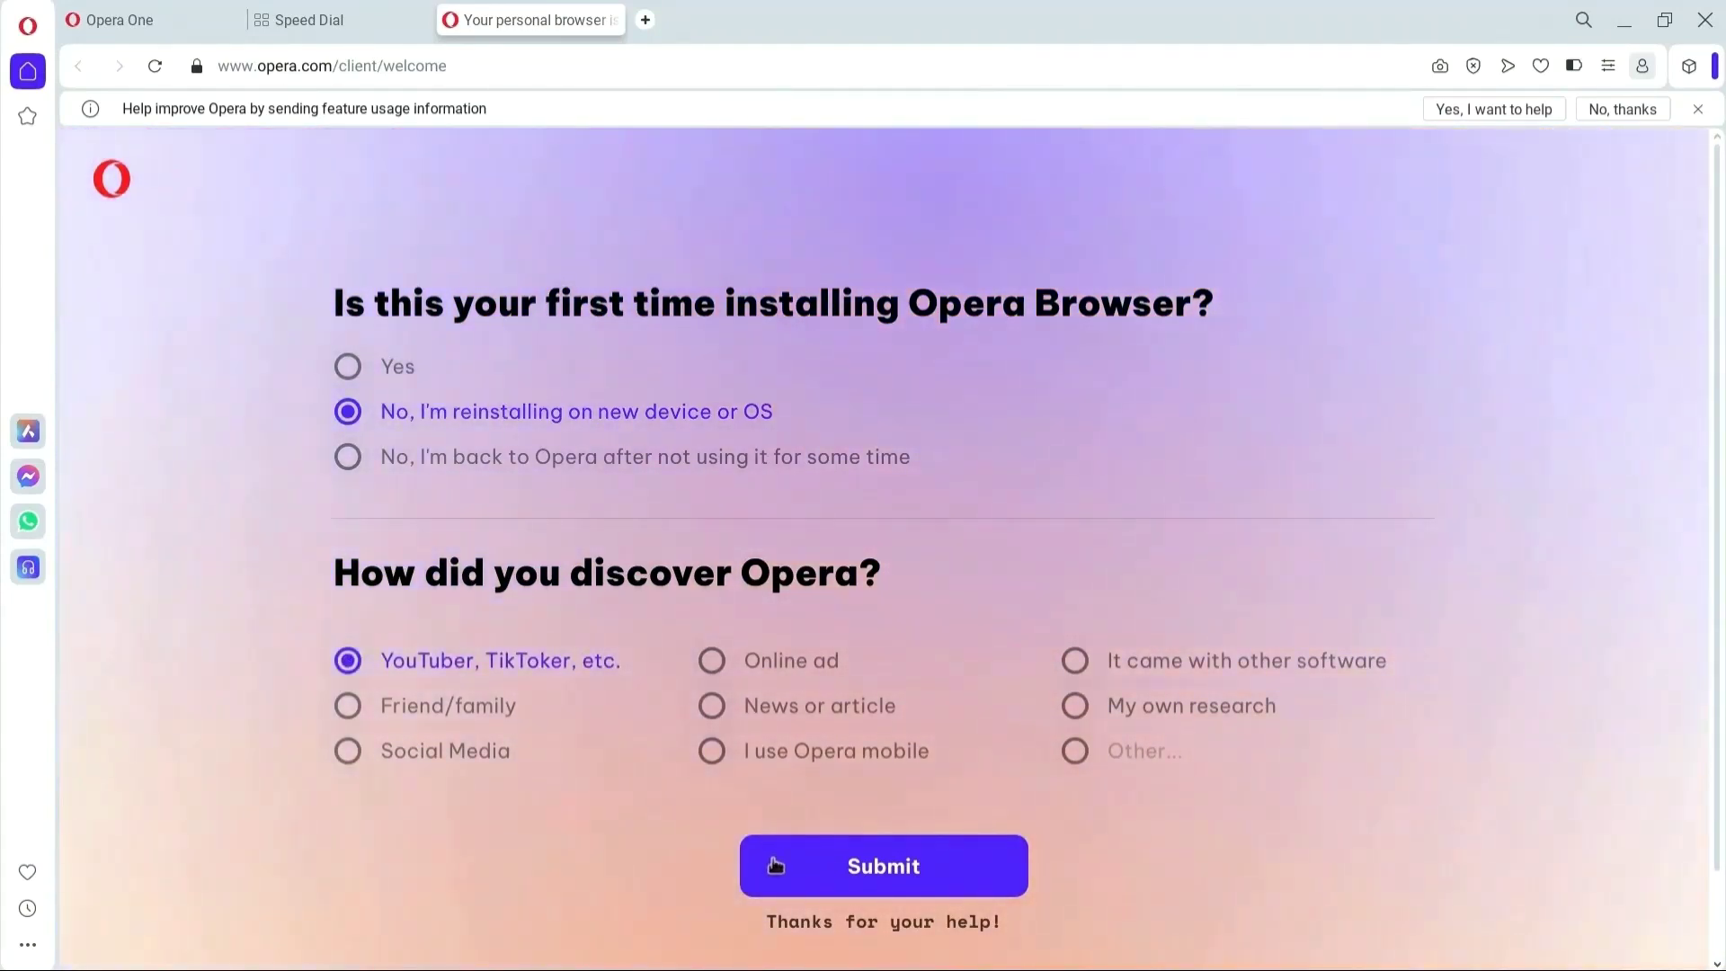
click(775, 865)
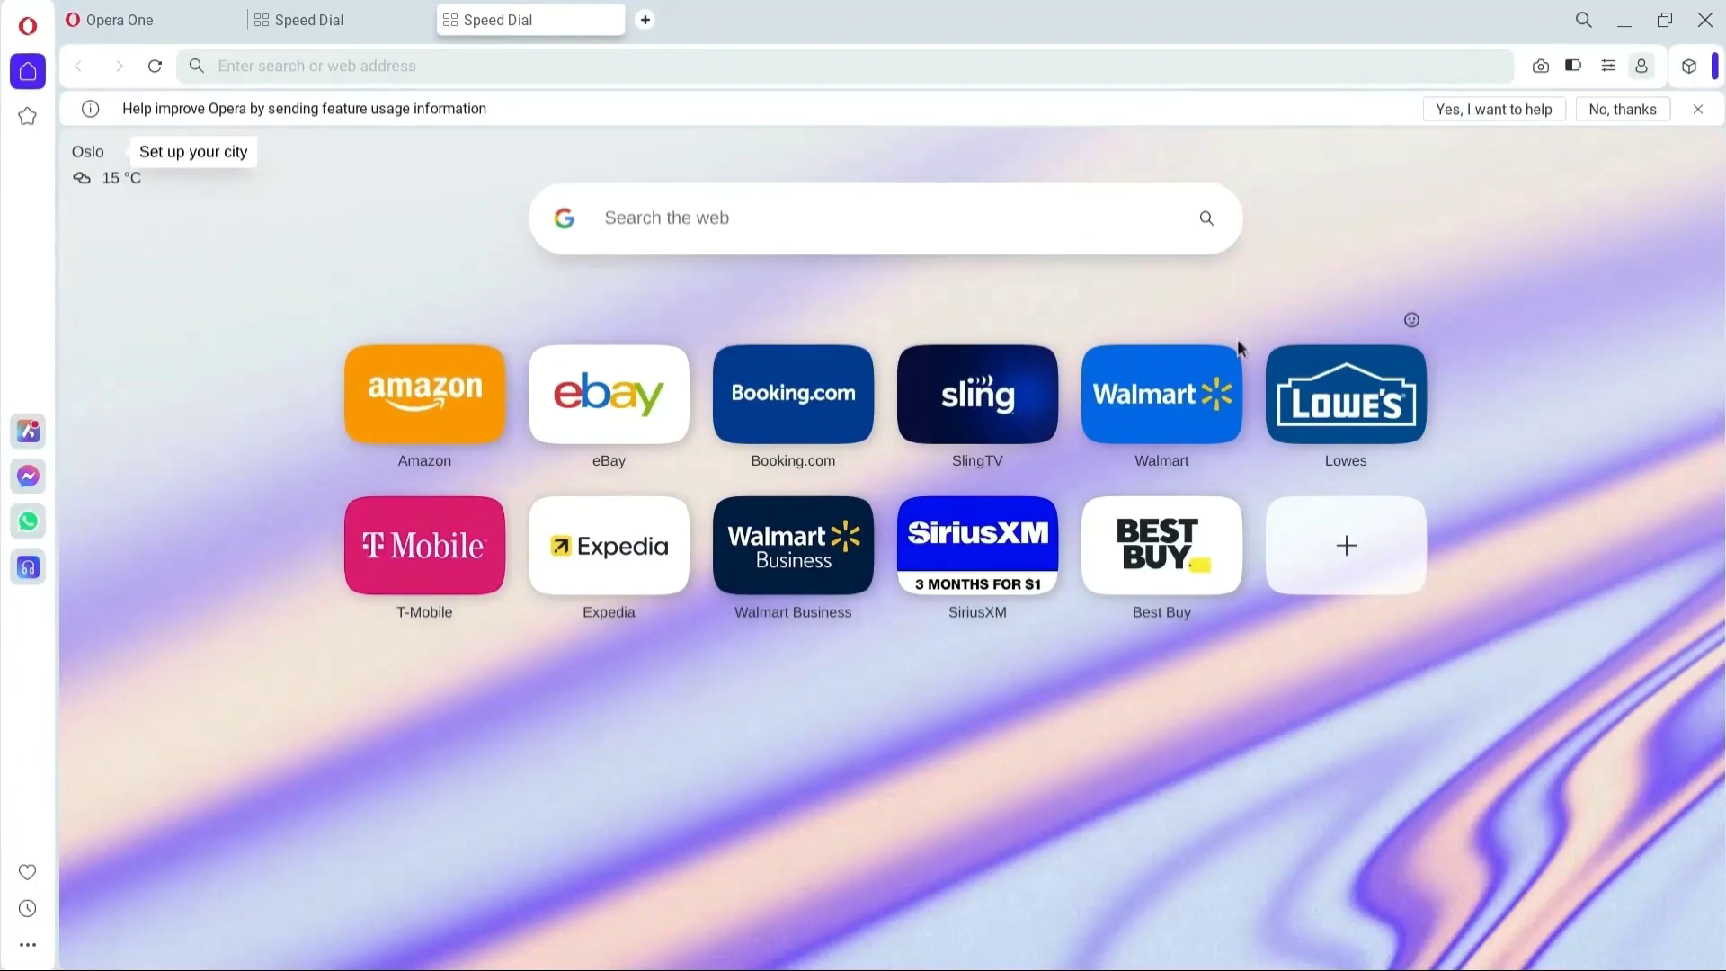
- Start Opera's Aria AI and continue to the Opera Account sign-in, then return to Speed Dial and open the account profile
click(27, 434)
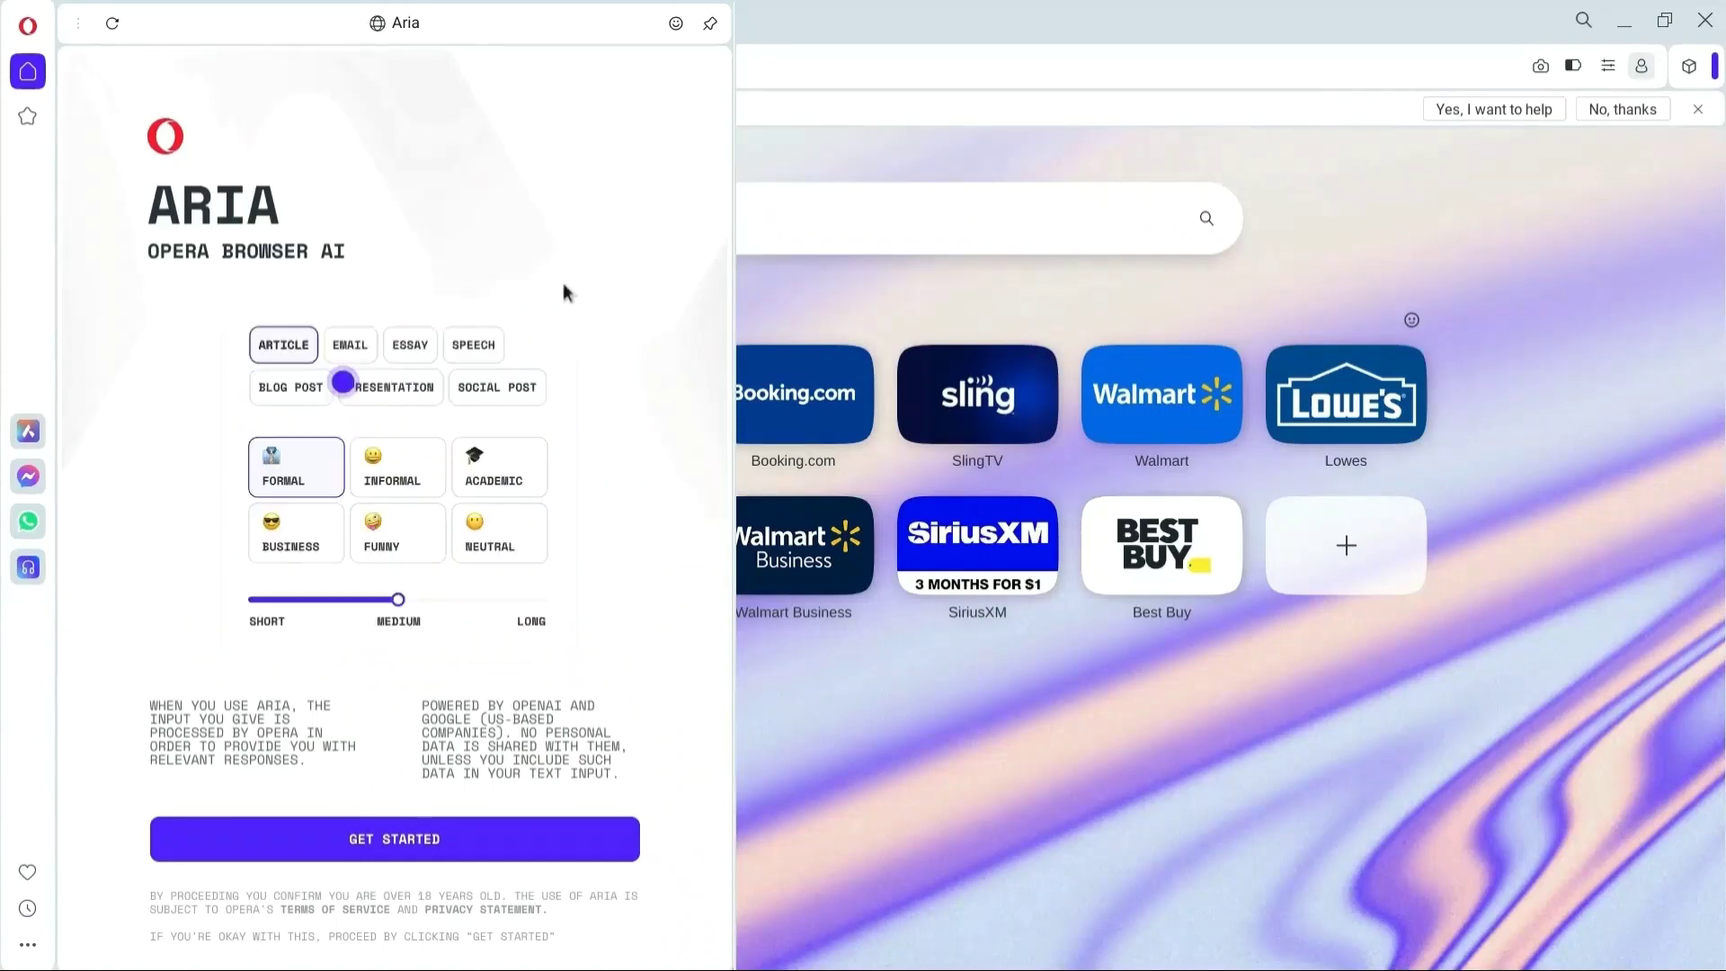
click(310, 851)
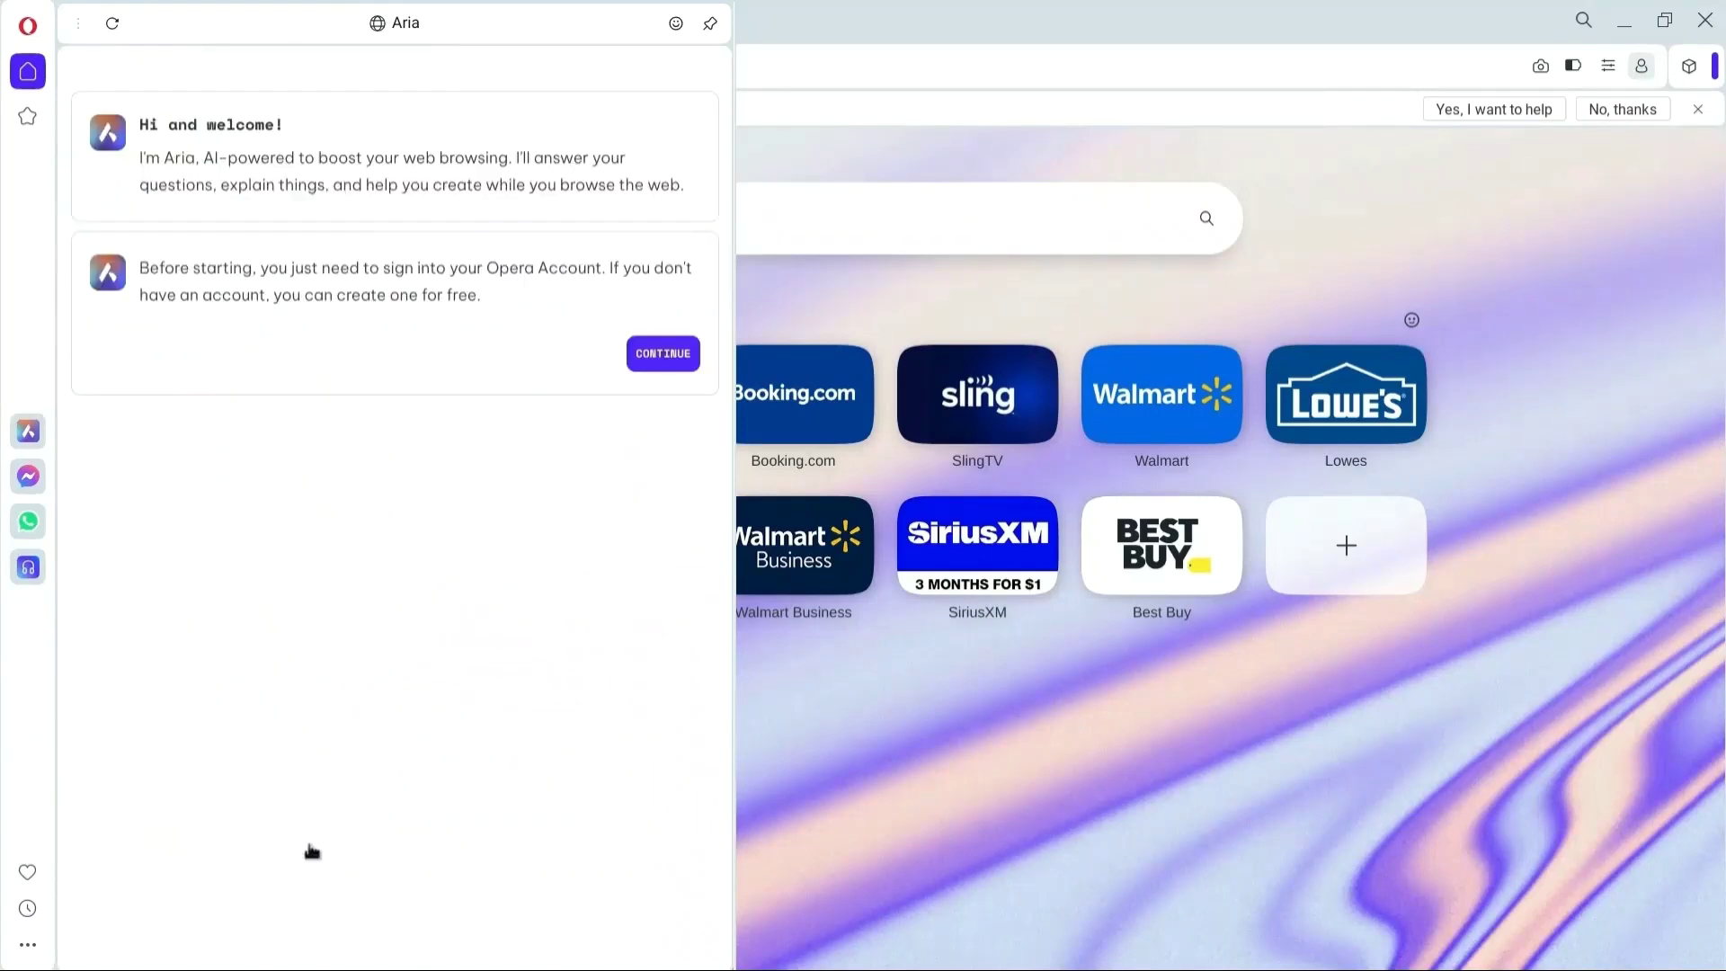
click(671, 369)
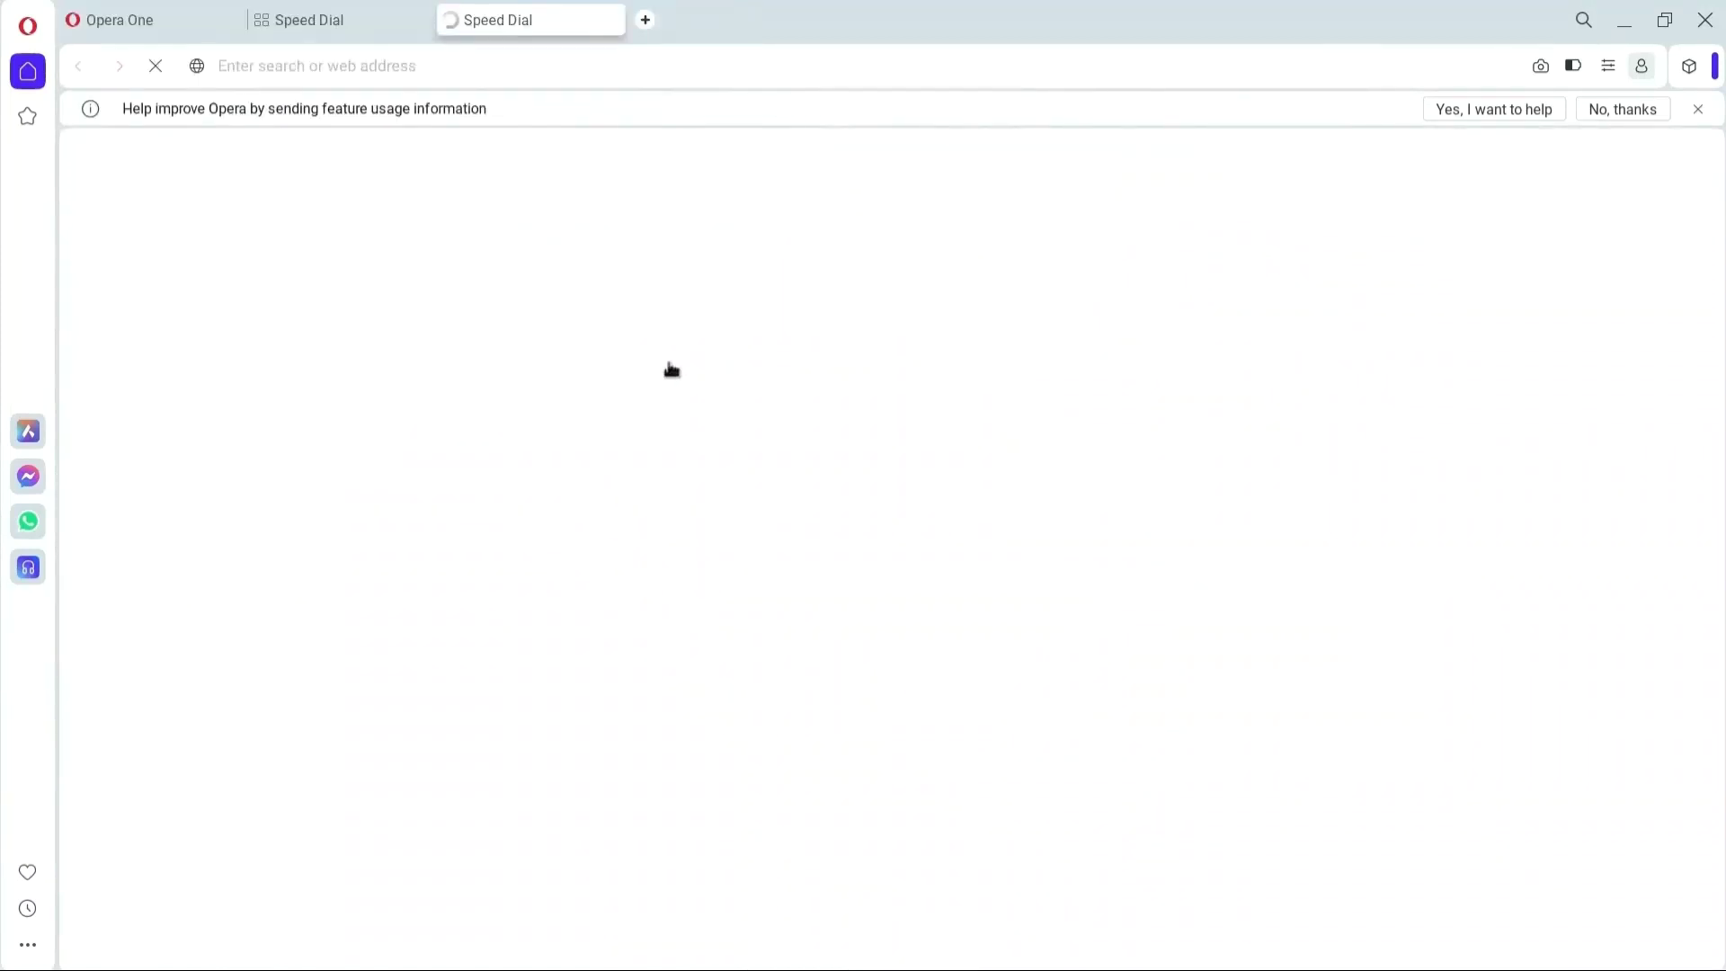
click(336, 23)
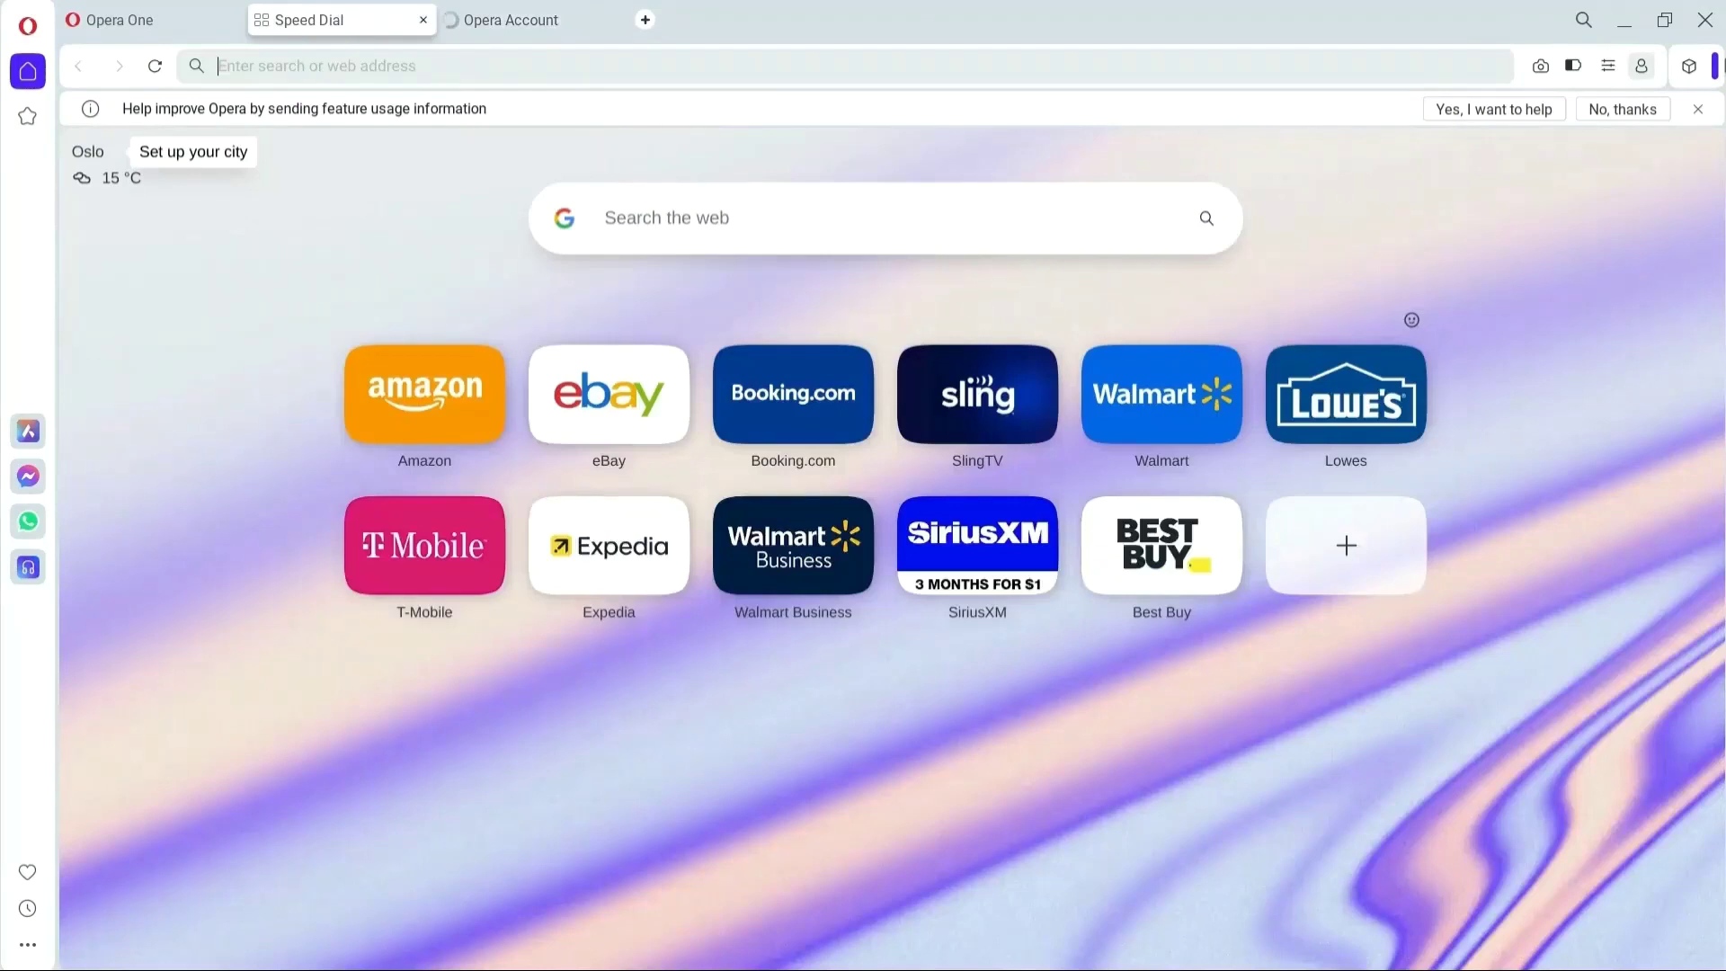
click(1640, 67)
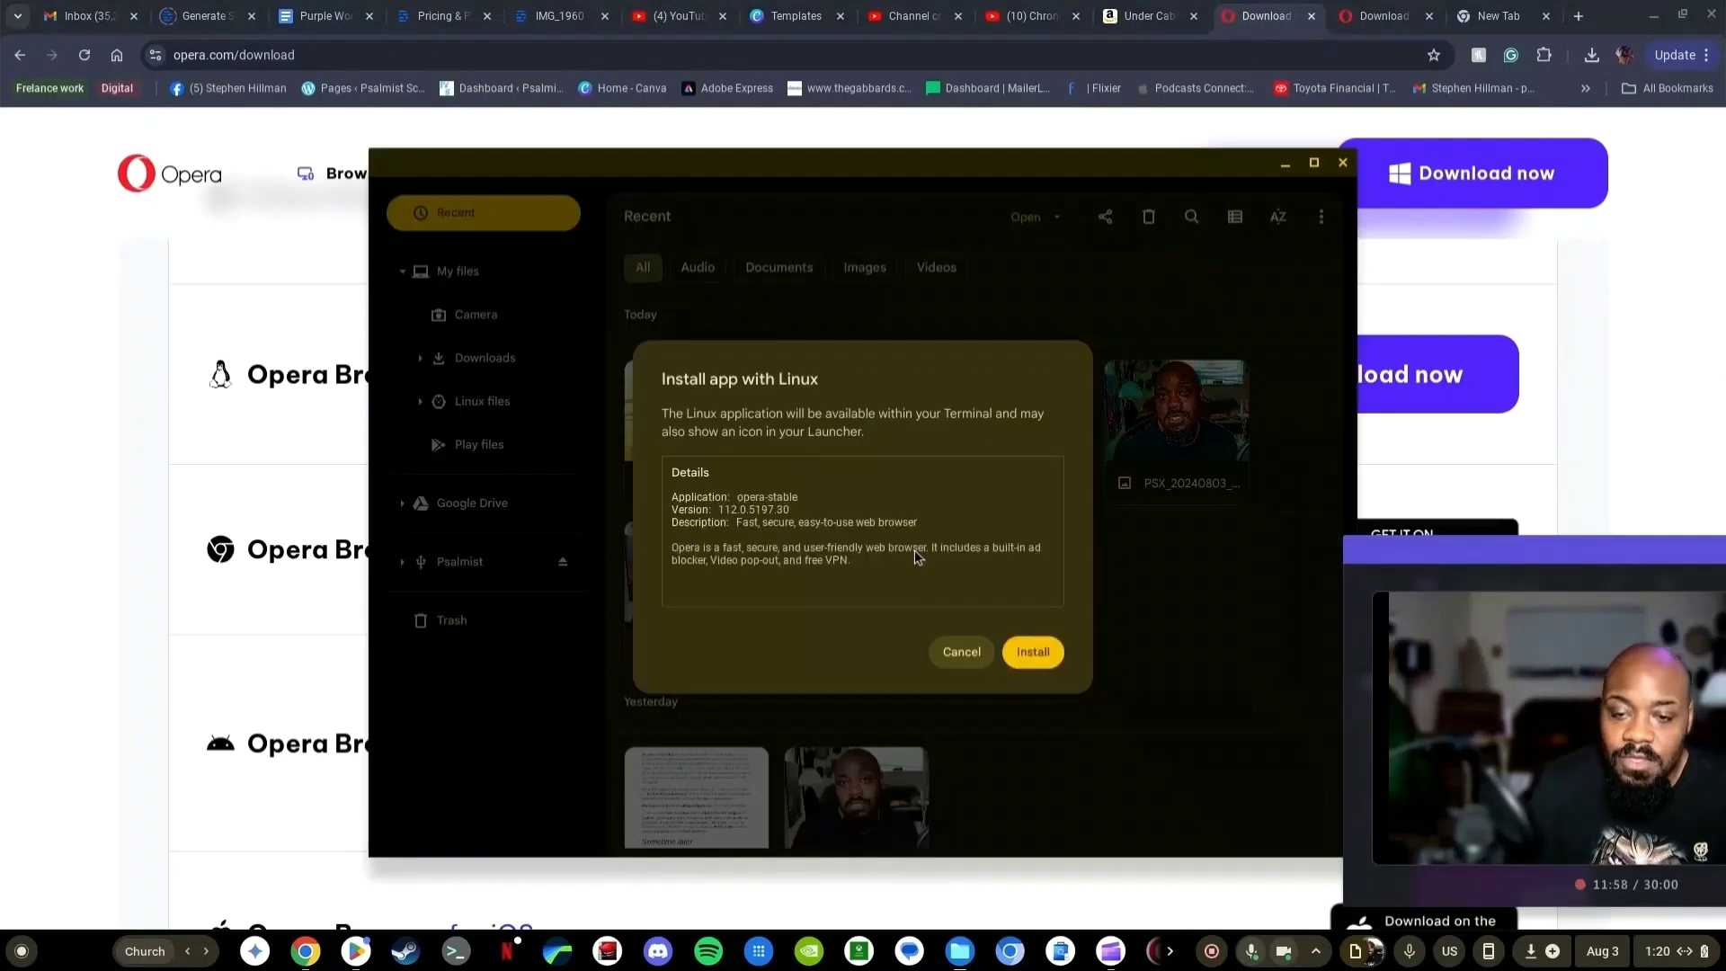
- Install the opera-stable package with Linux and launch Opera from the Linux apps folder
click(1030, 654)
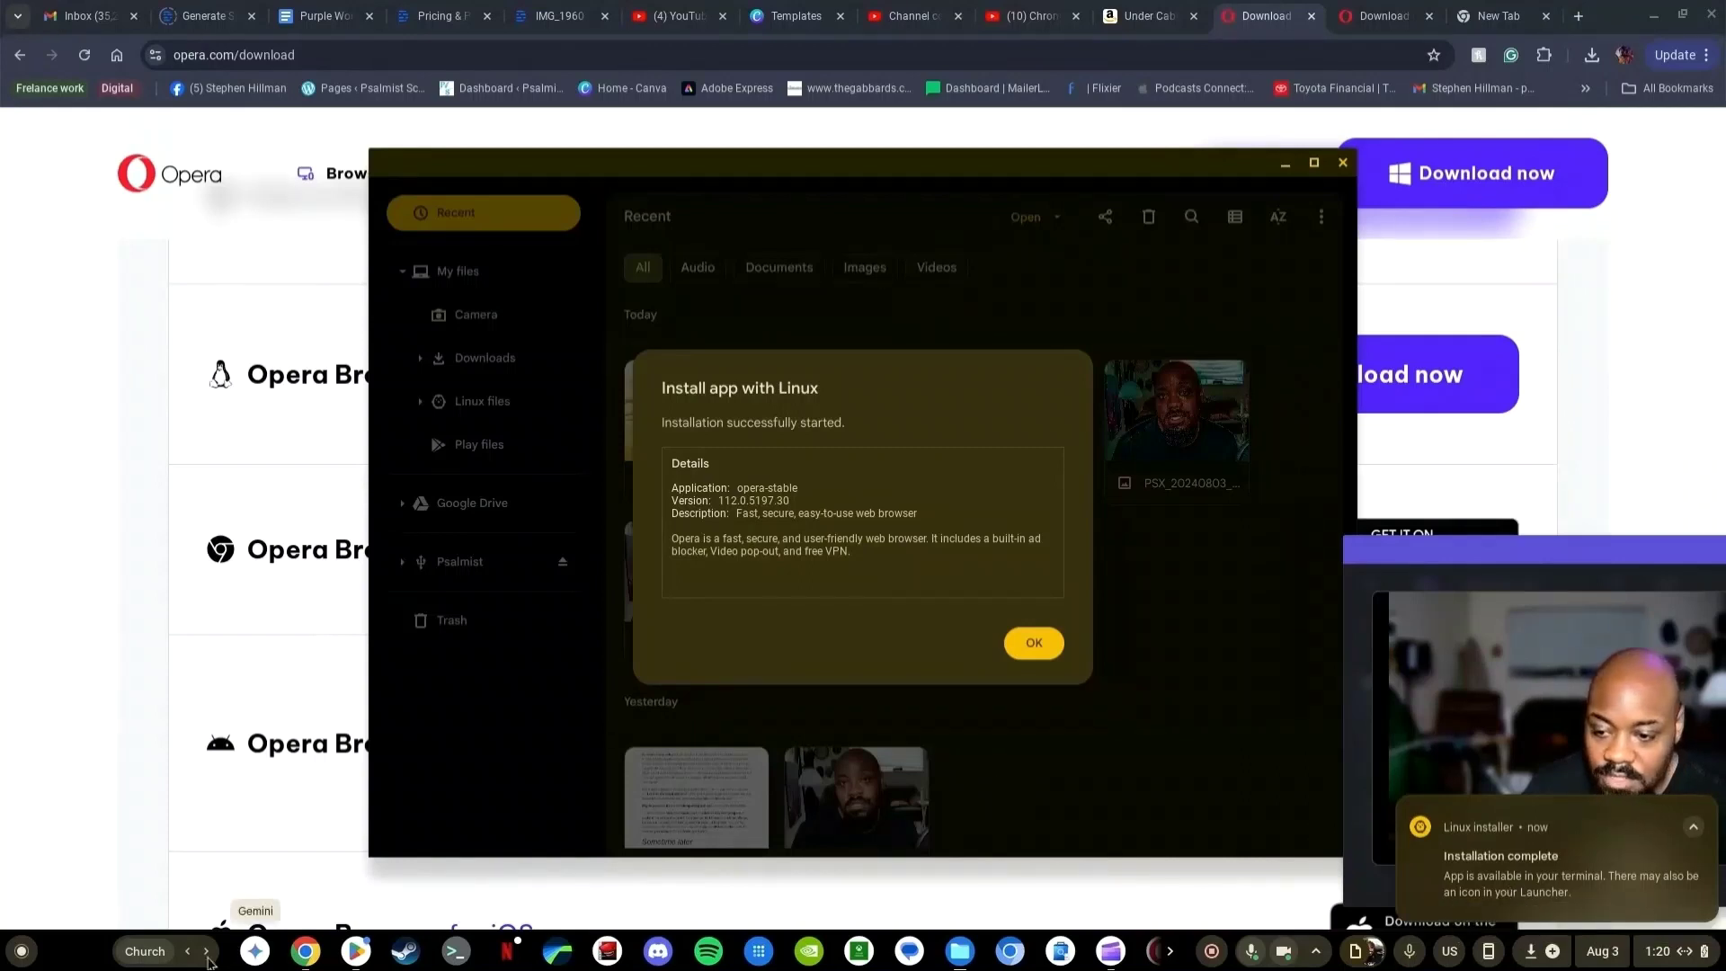
click(23, 953)
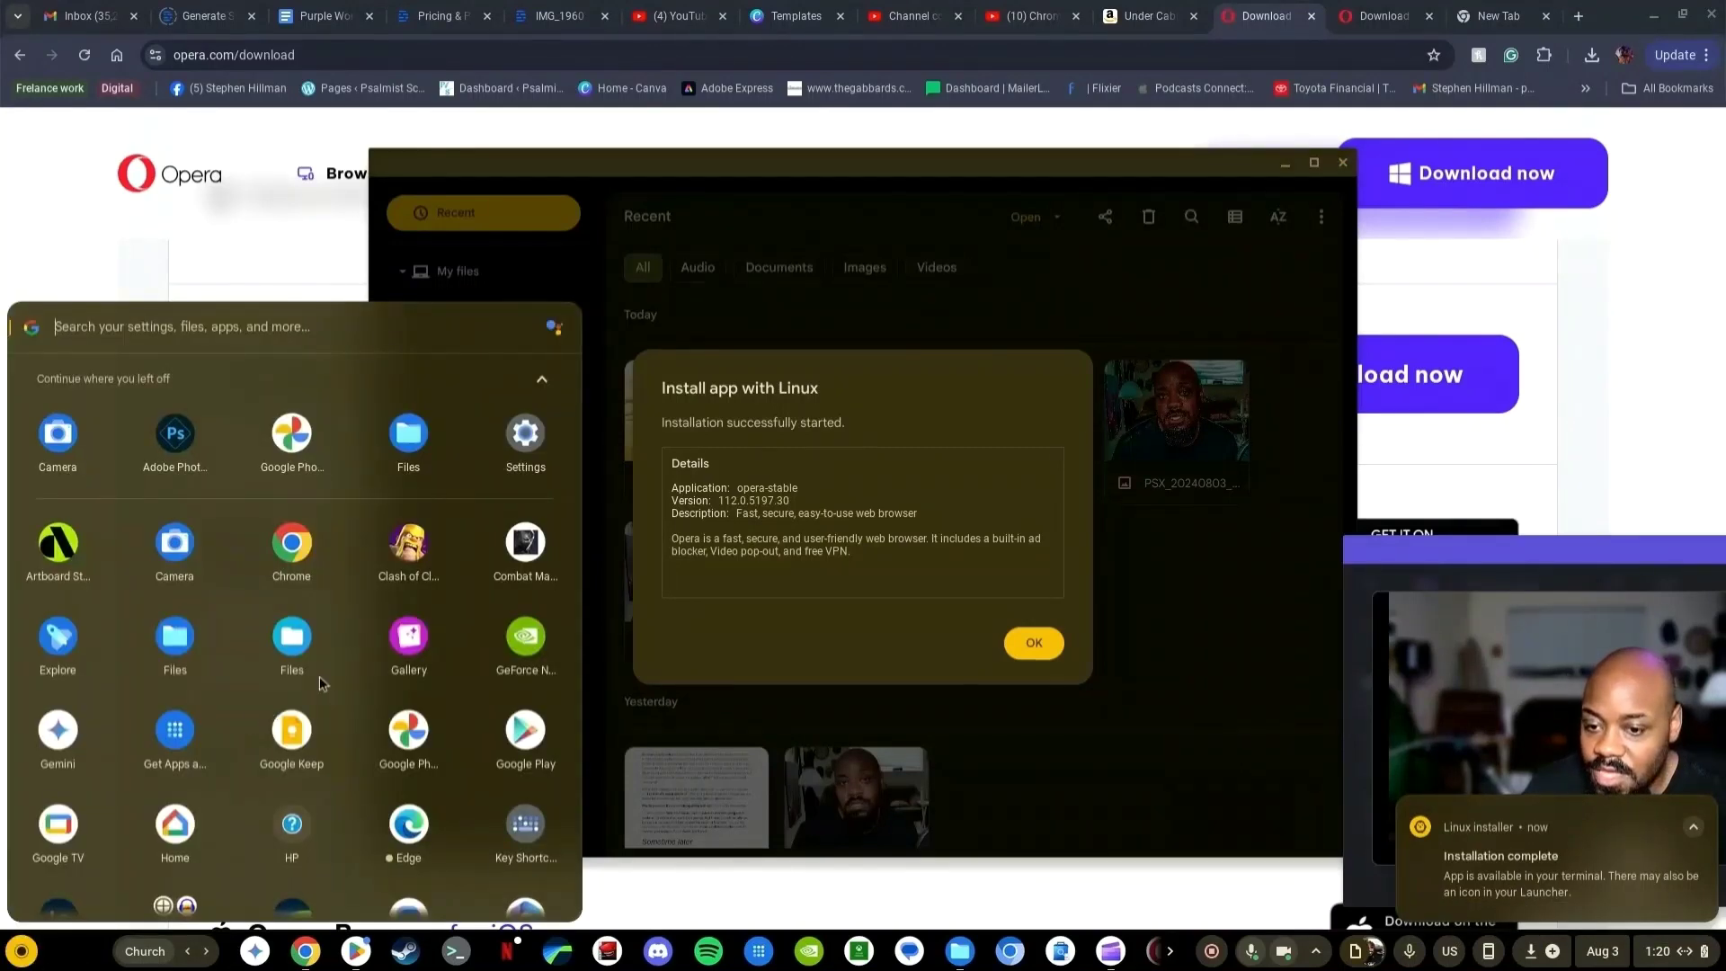
scroll(321, 676, down, 3)
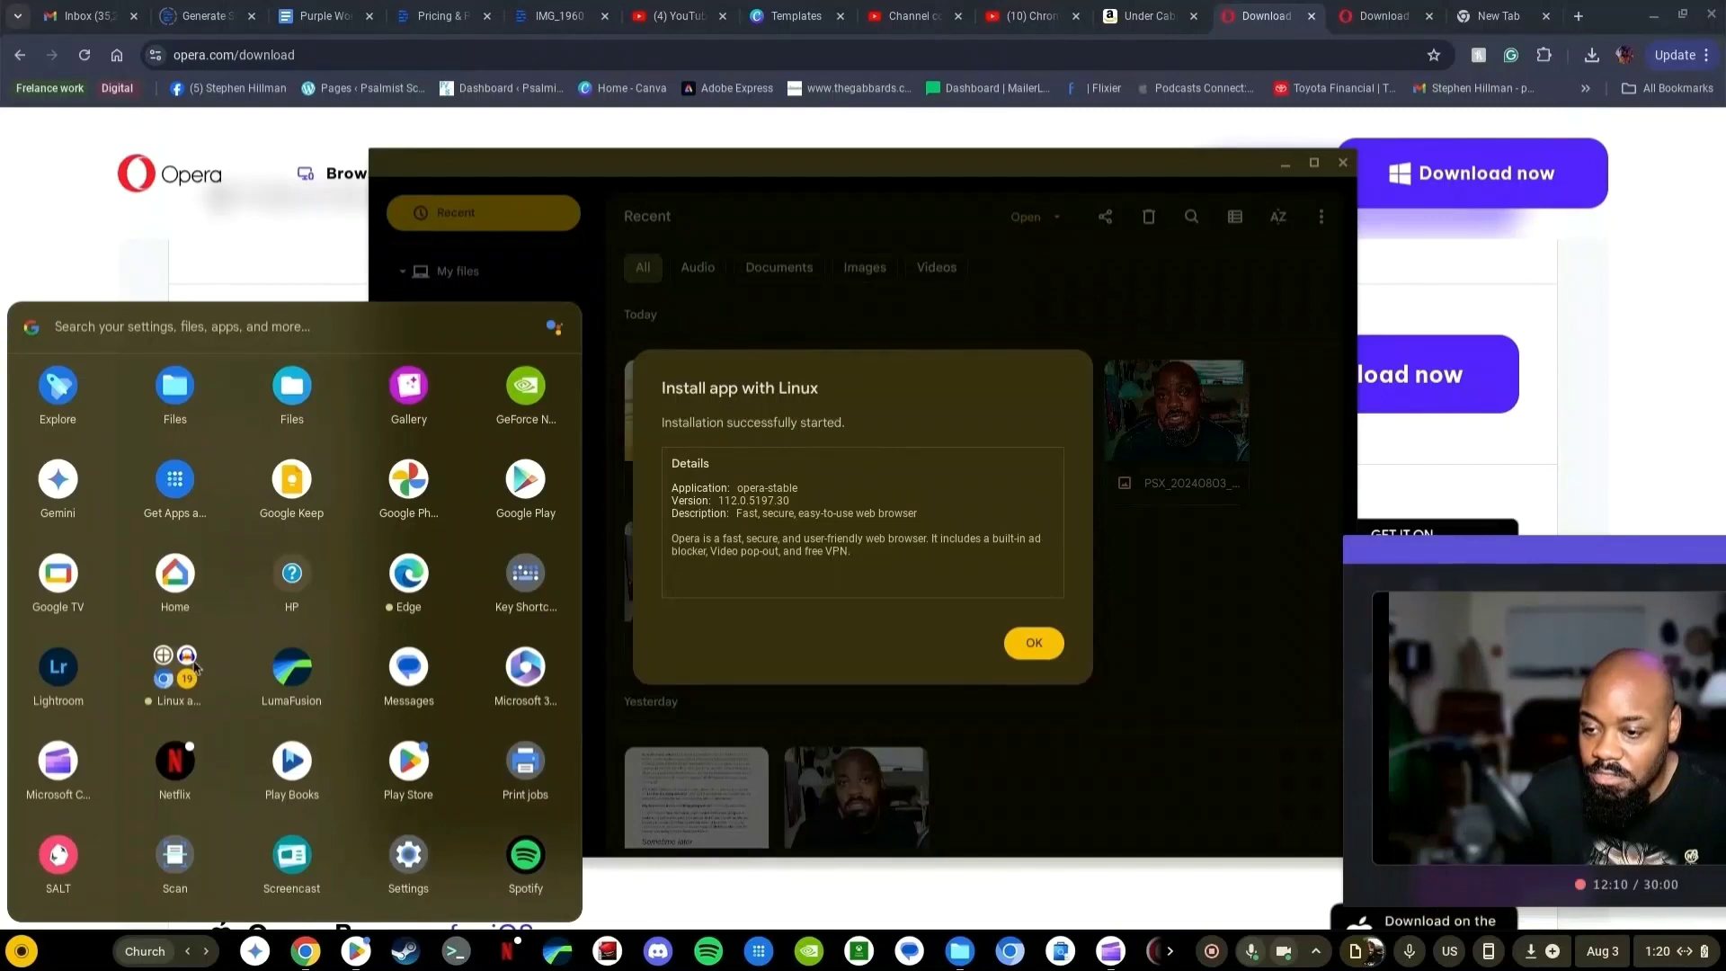
click(194, 667)
scroll(228, 612, down, 1)
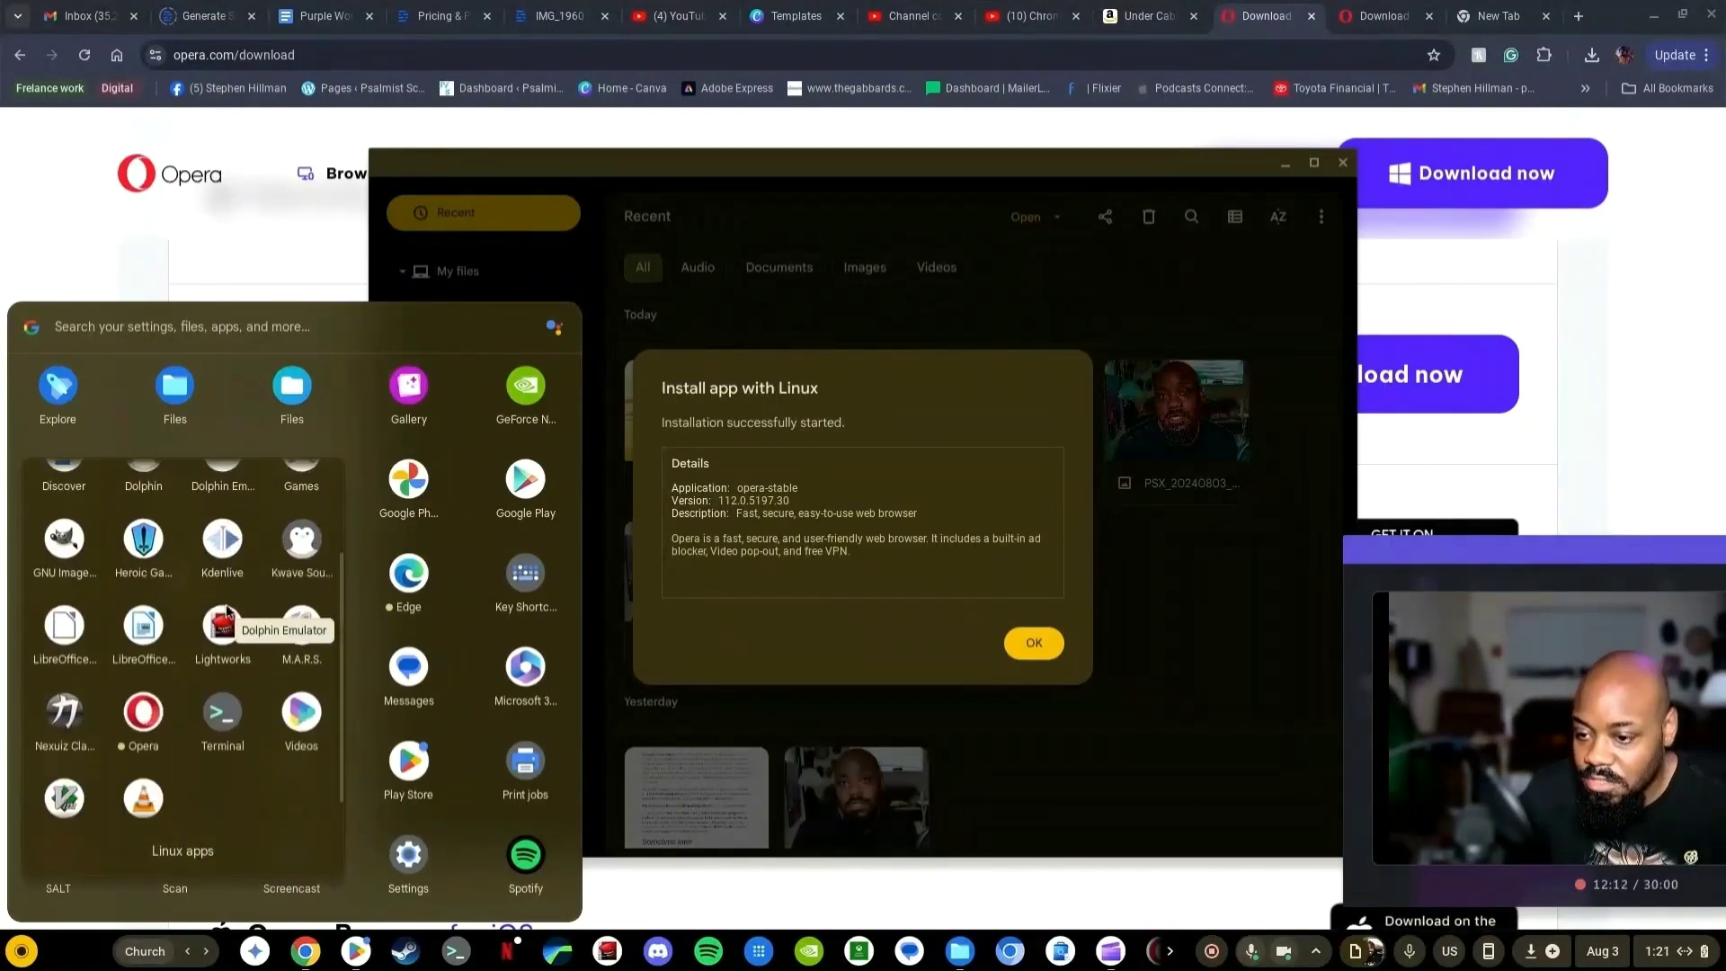
click(150, 675)
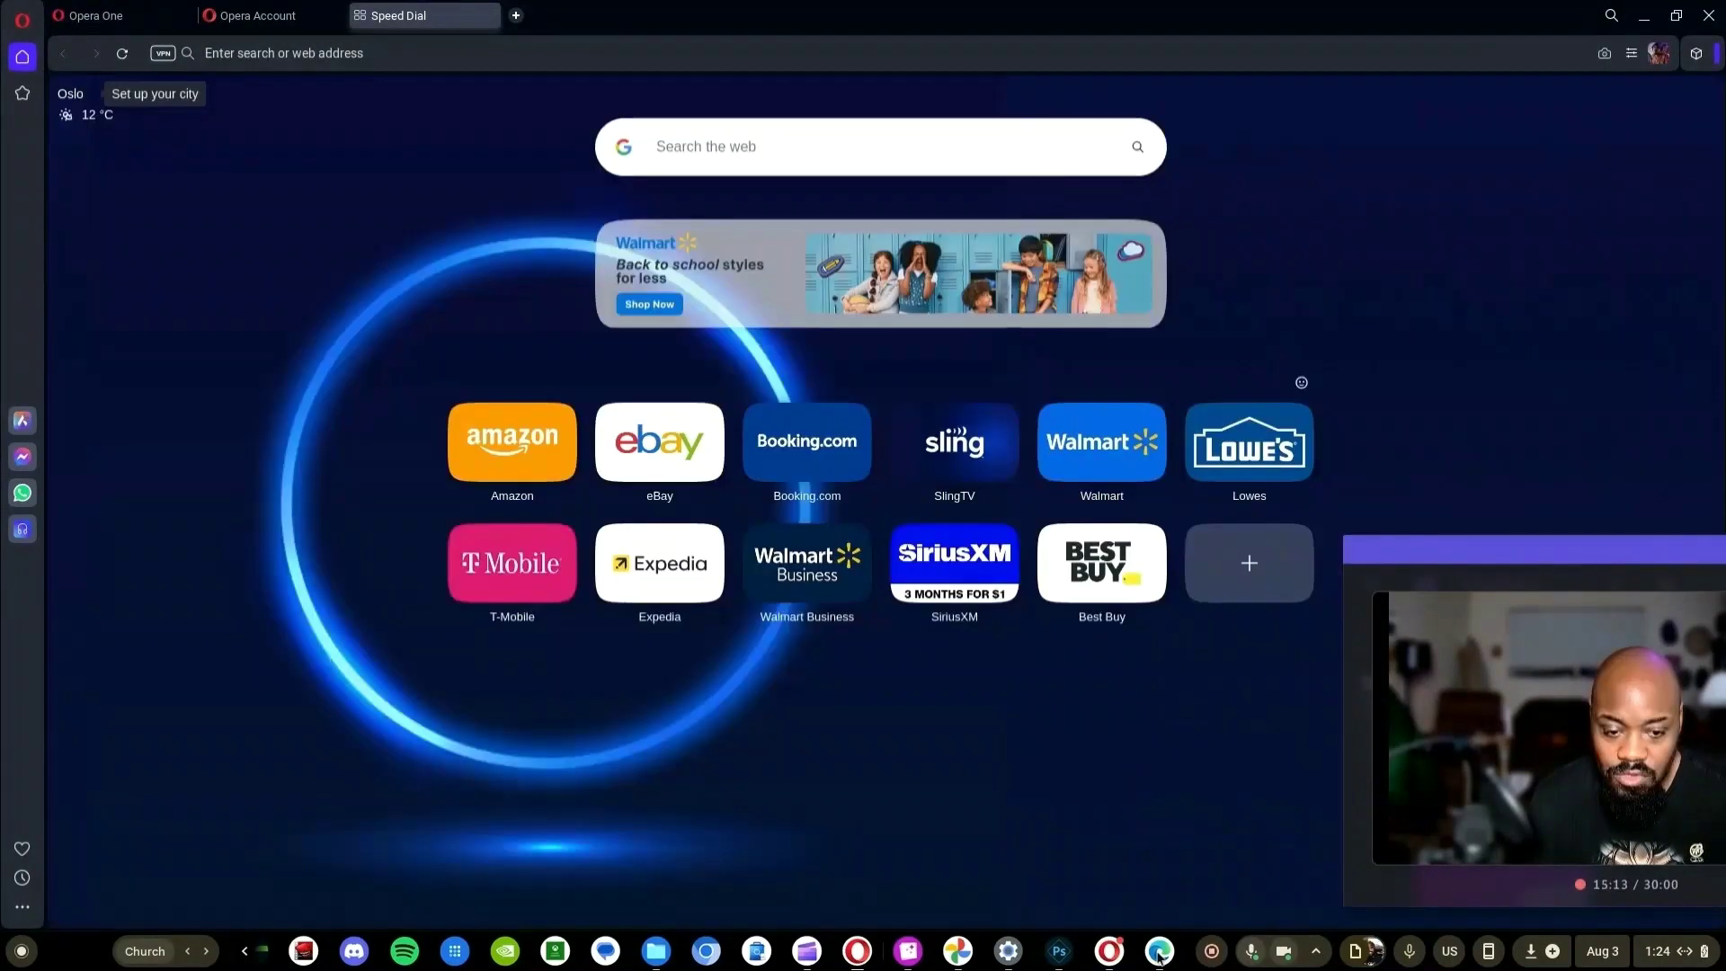
- Close the Android version of Edge and search the web from Opera's Speed Dial for Microsoft's Edge download page
click(1160, 953)
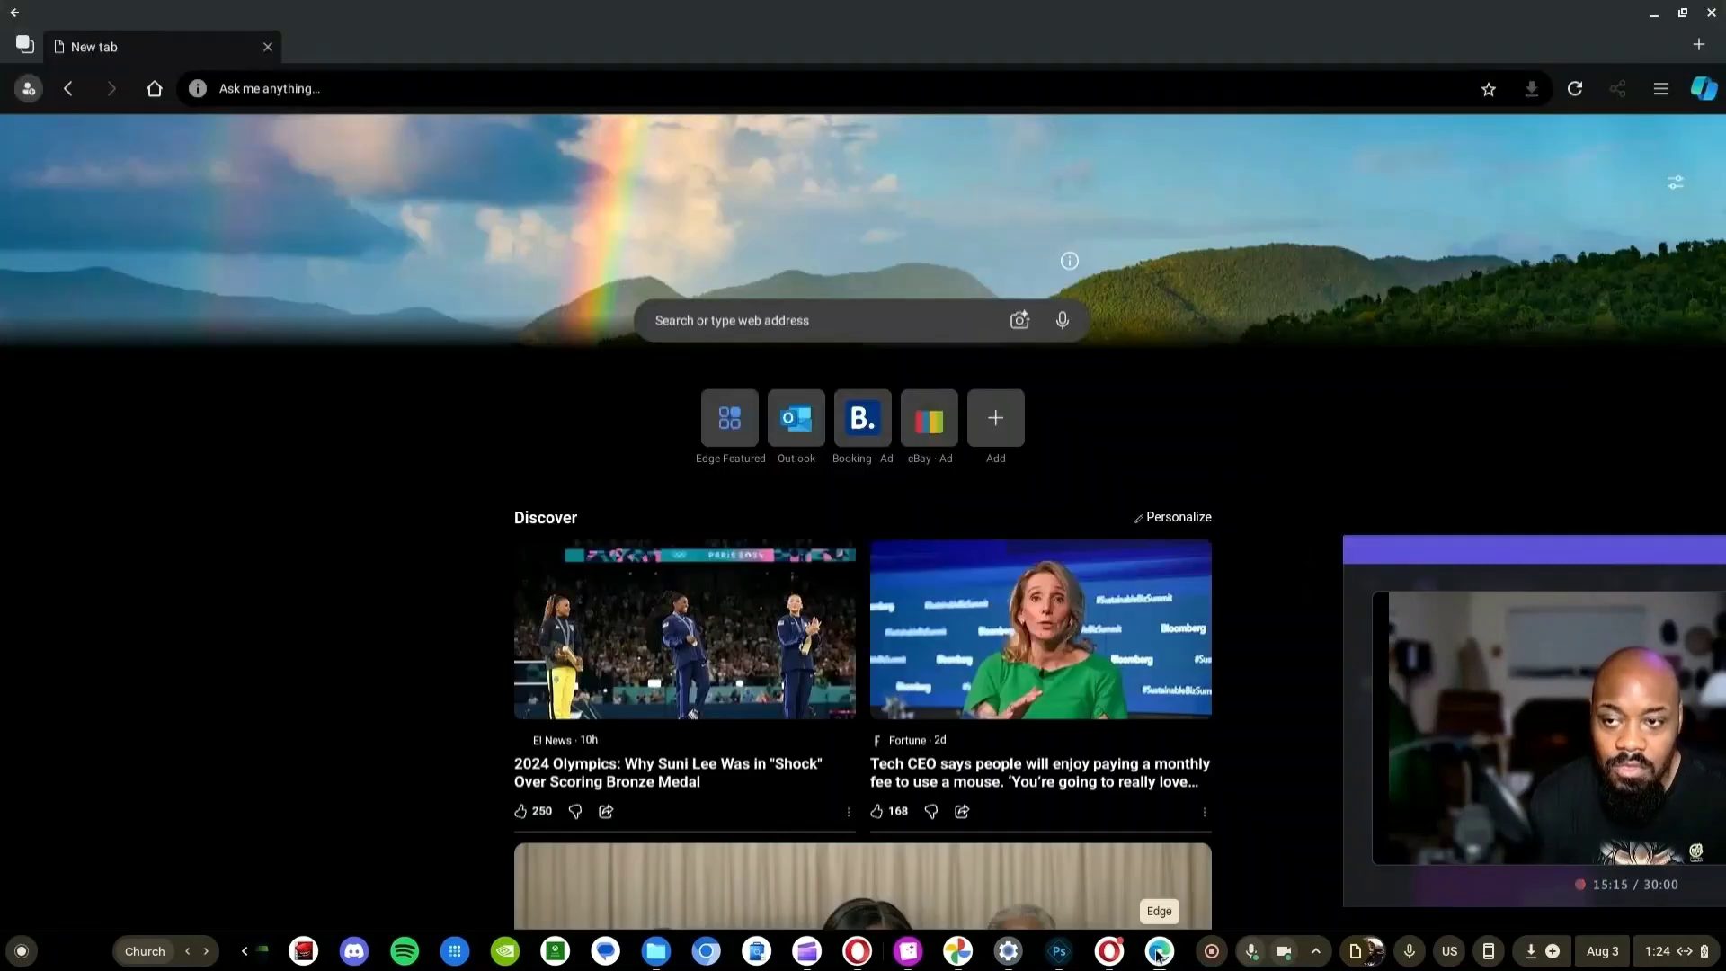
click(1711, 12)
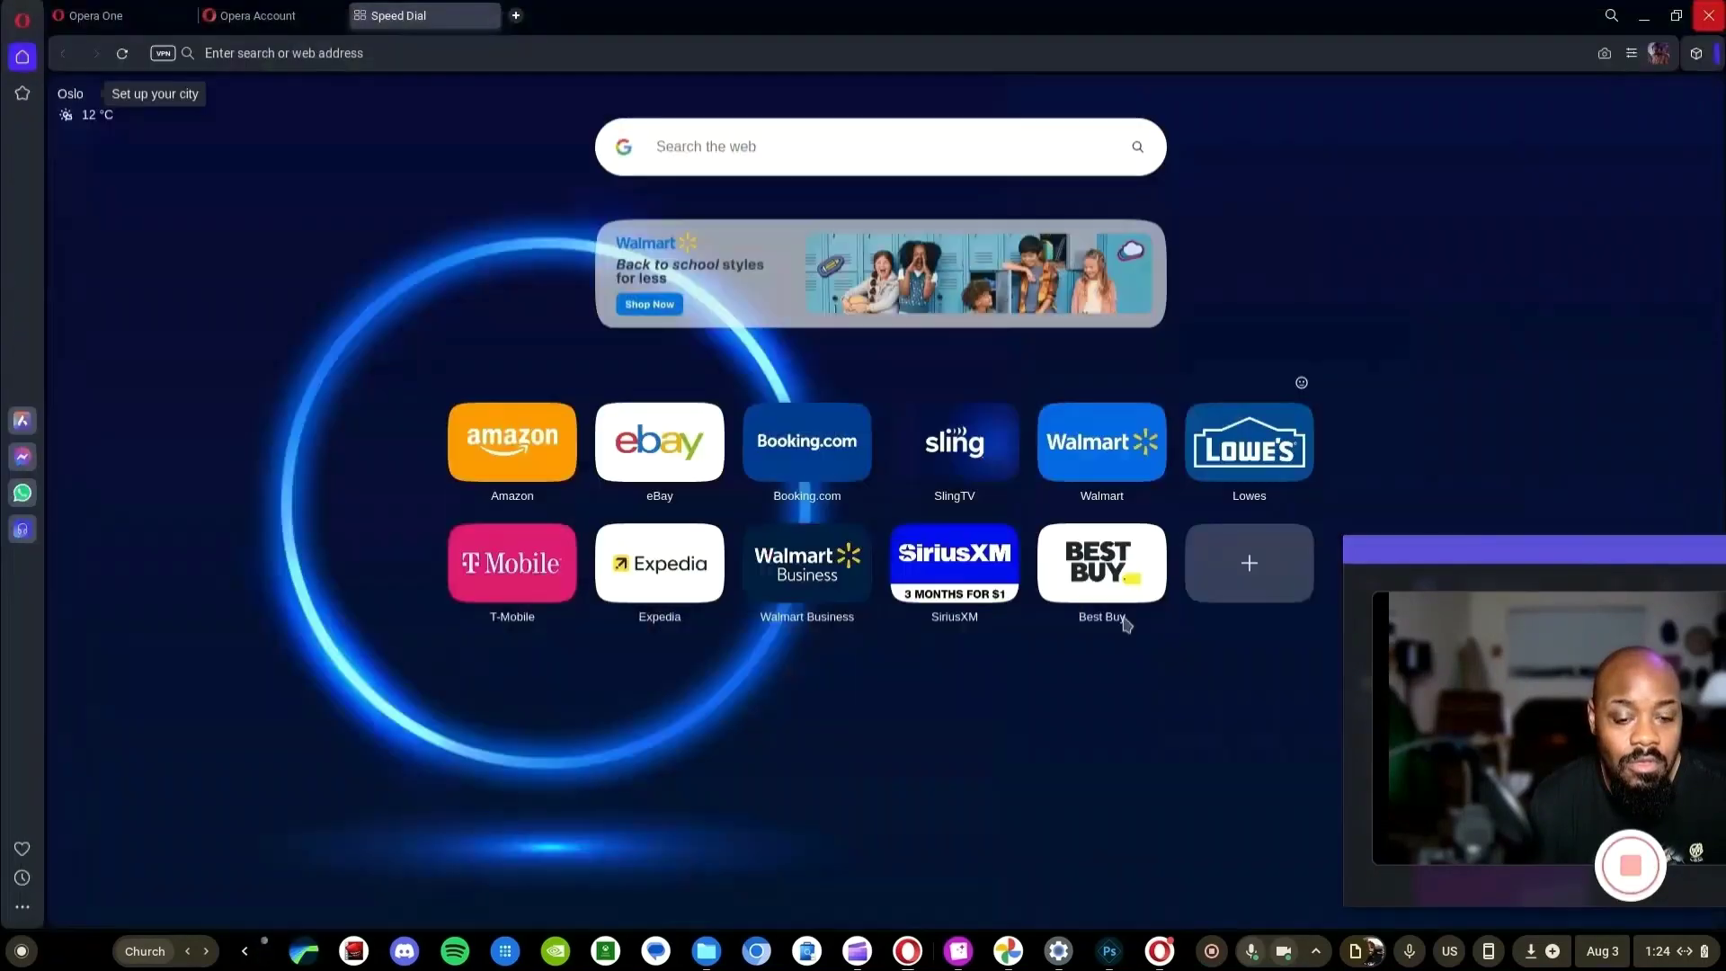
click(761, 153)
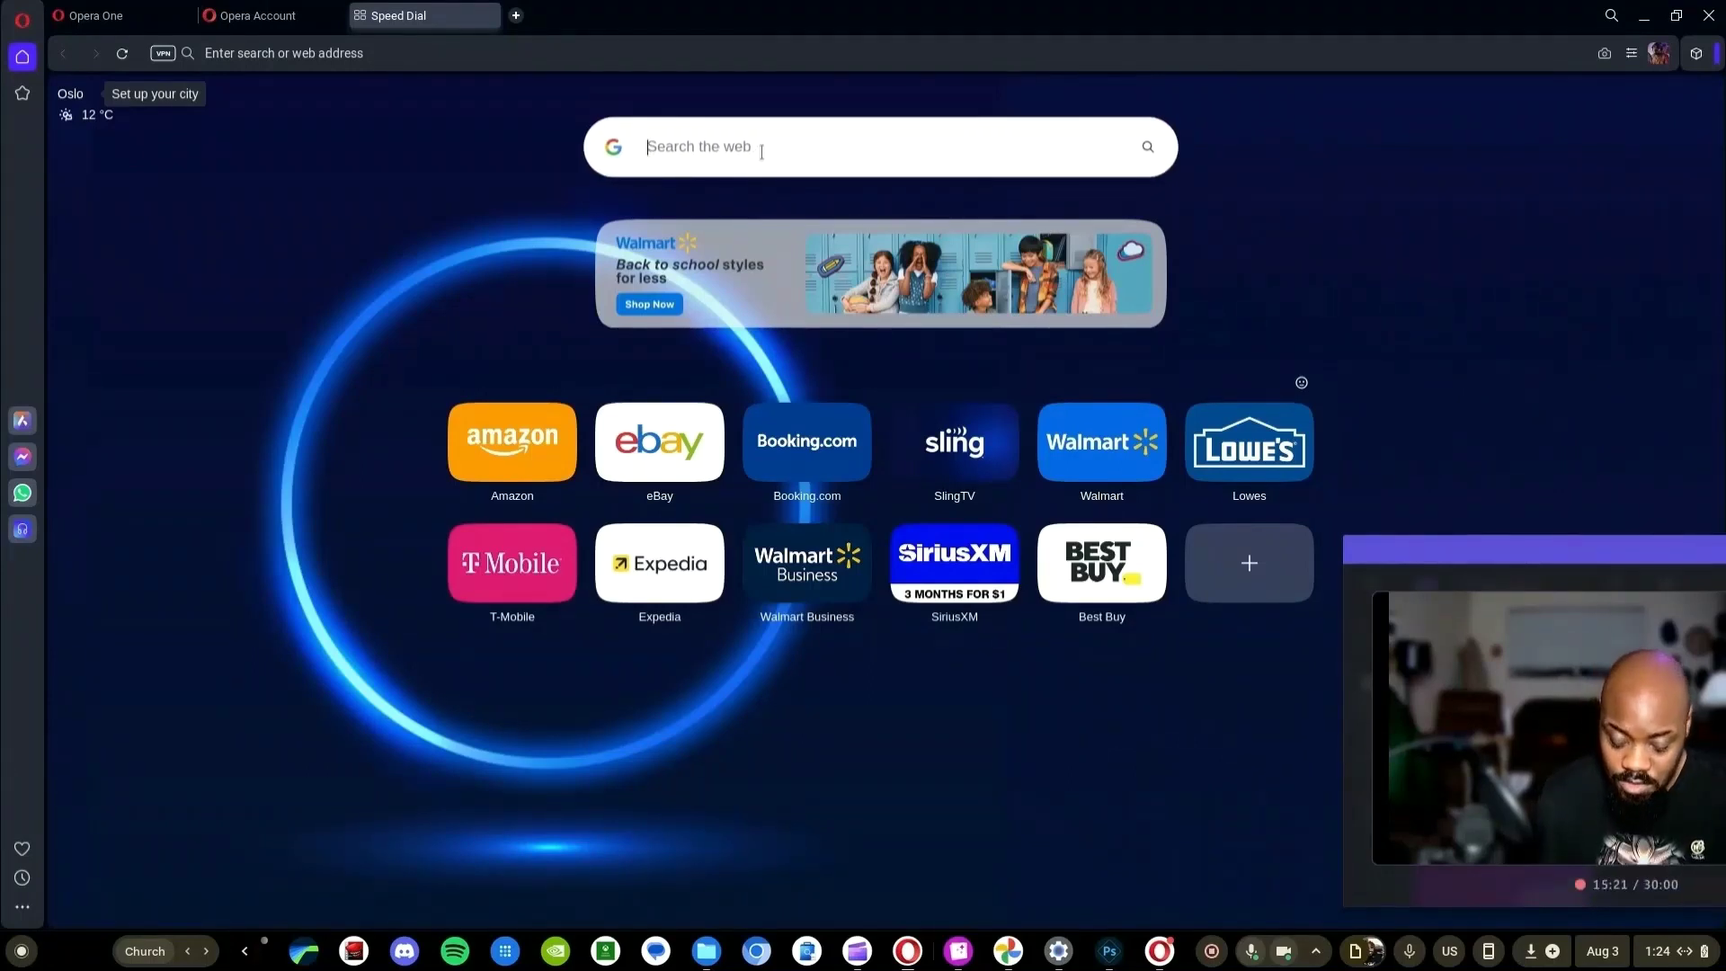
text(Edh)
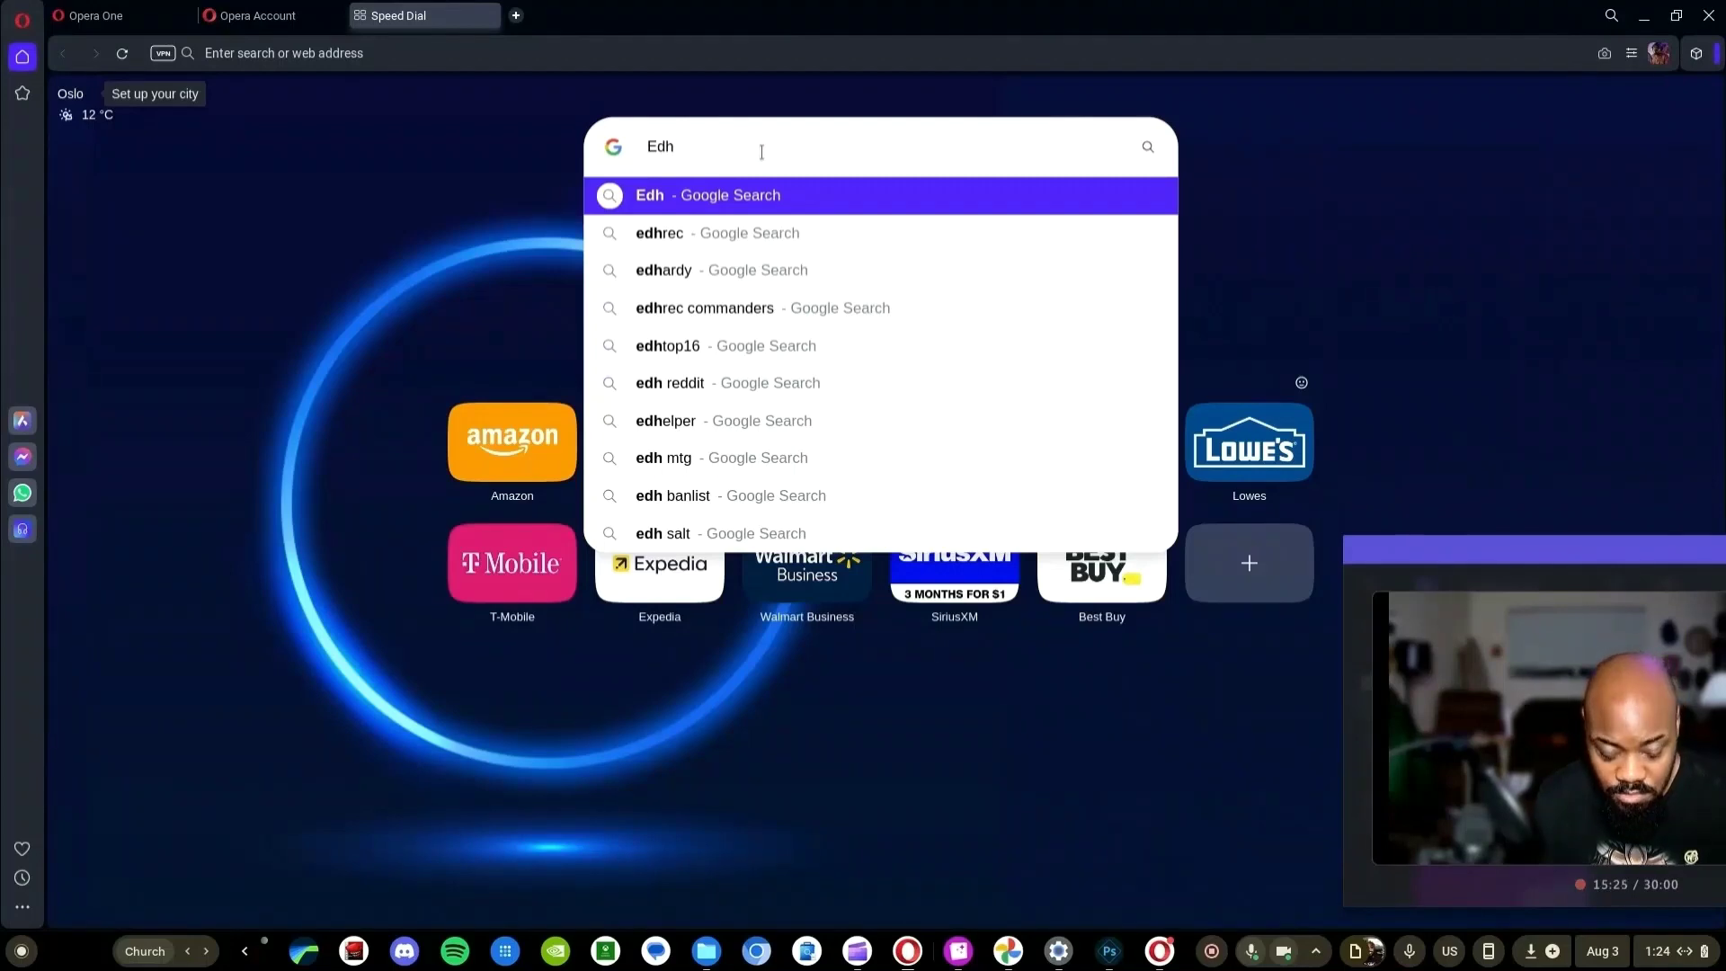
key(BackSpace)
text(ge)
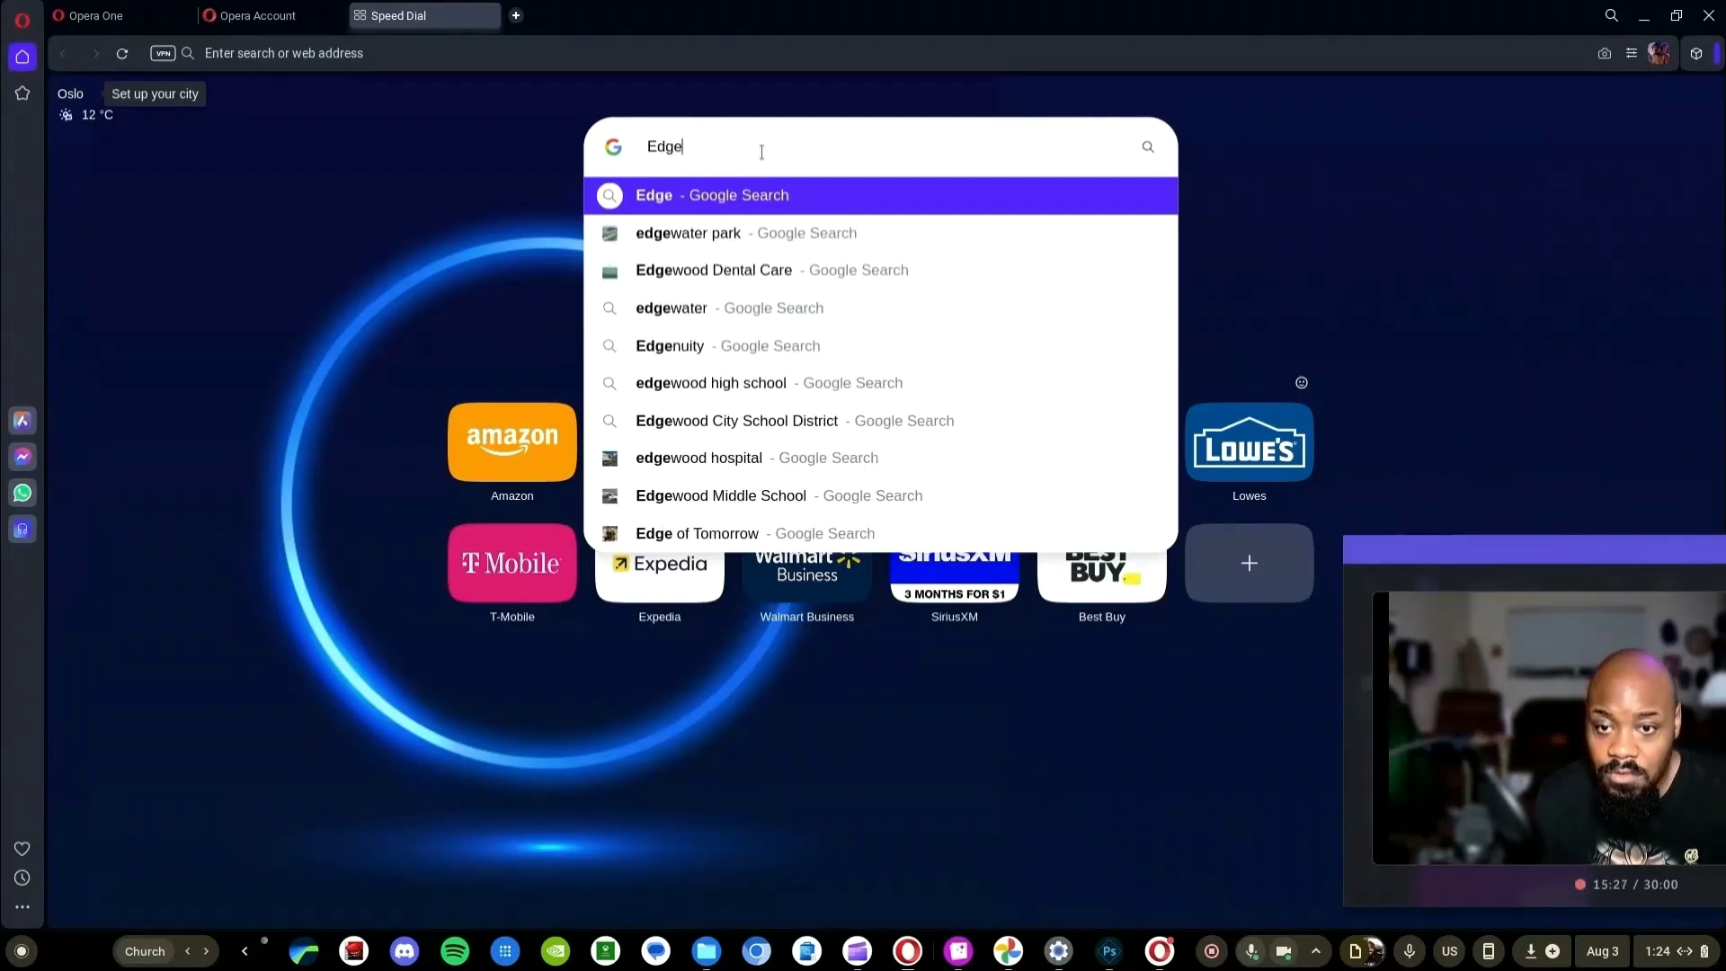
text( web)
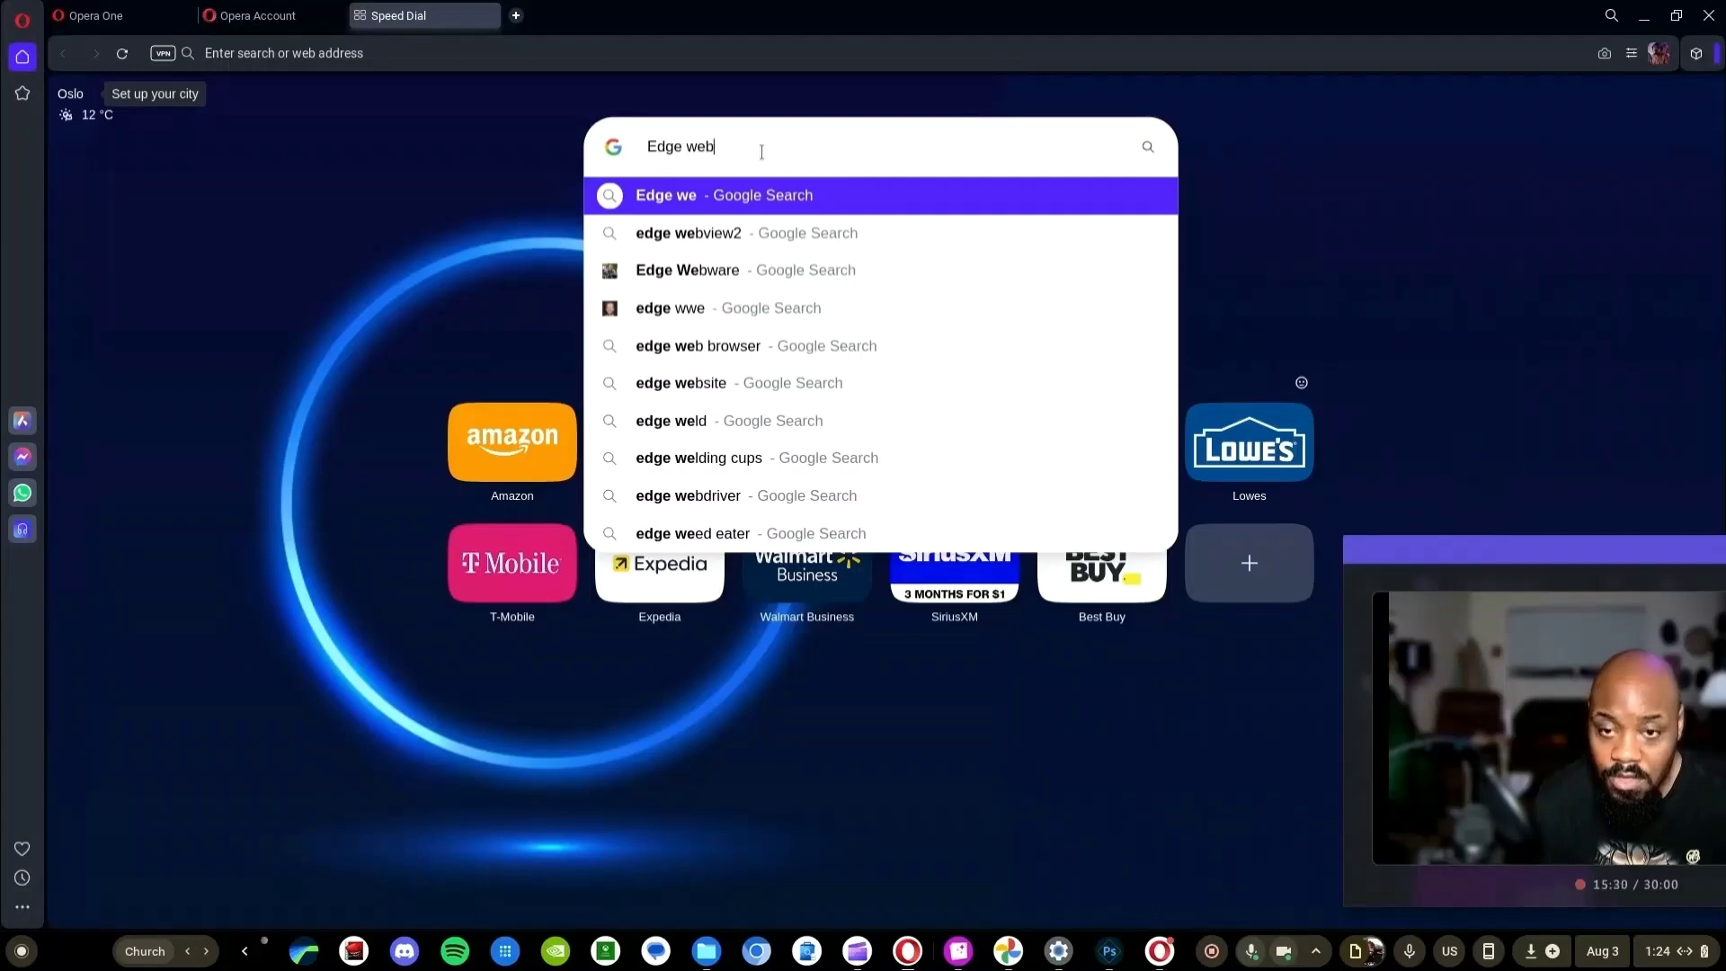
key(Return)
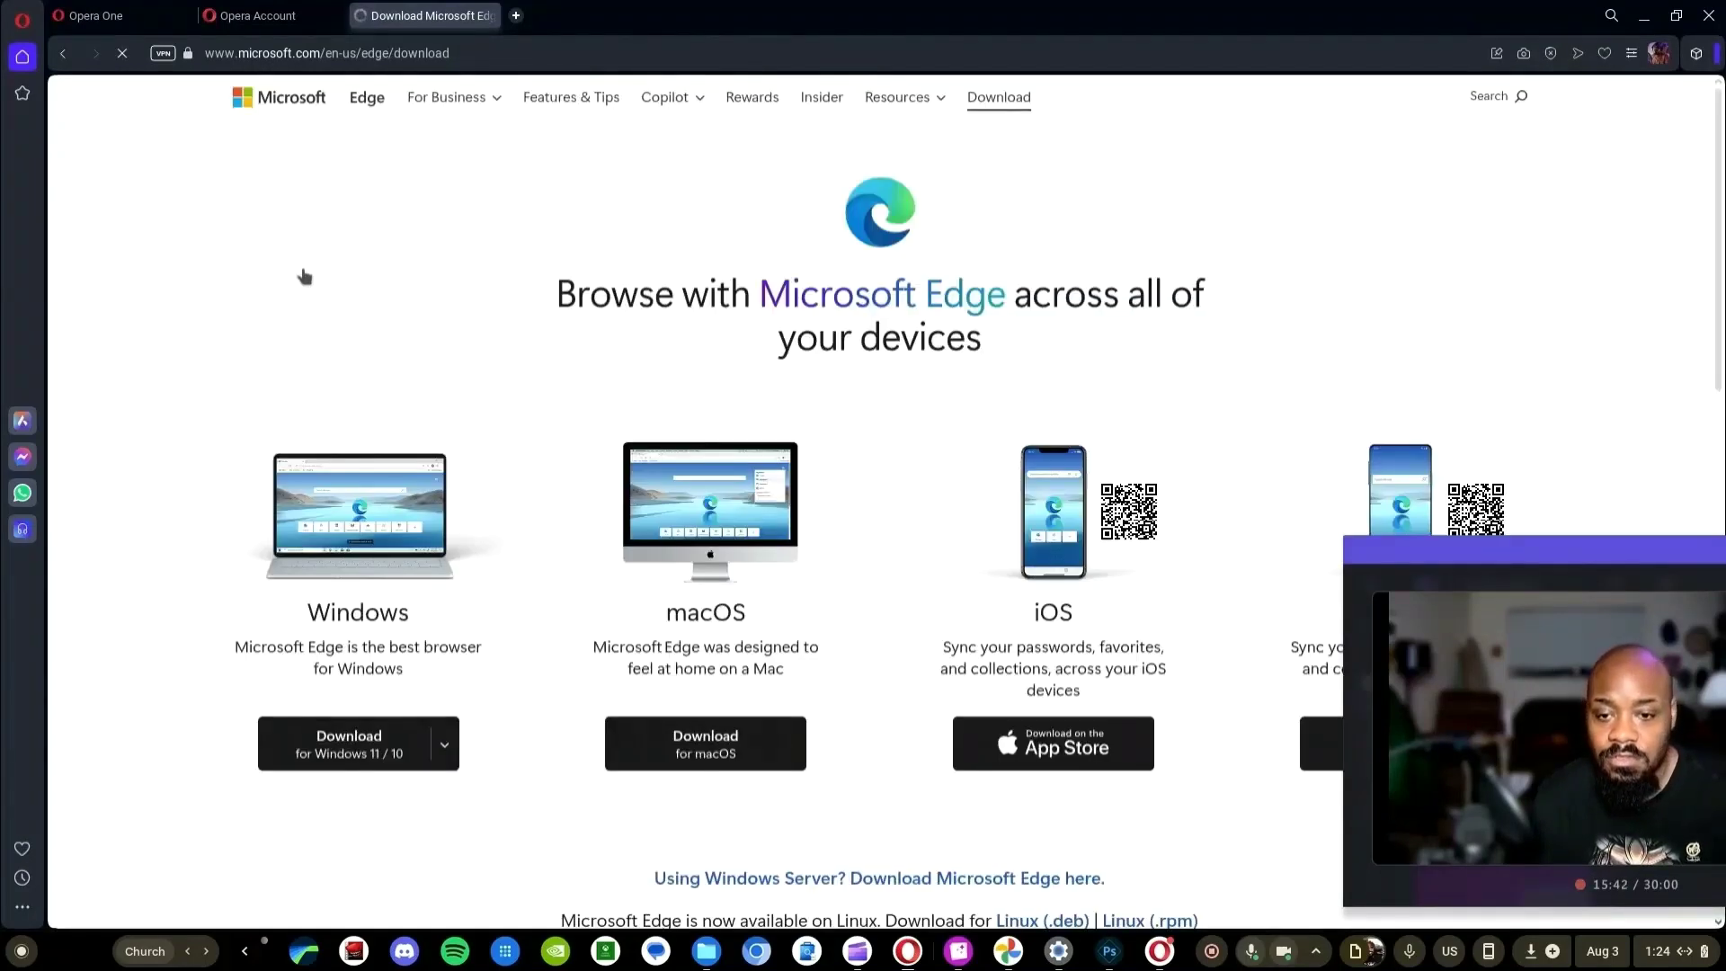
- Look through the Edge download page, choose the Linux (.deb) version, and accept the license terms to download it
scroll(478, 462, down, 5)
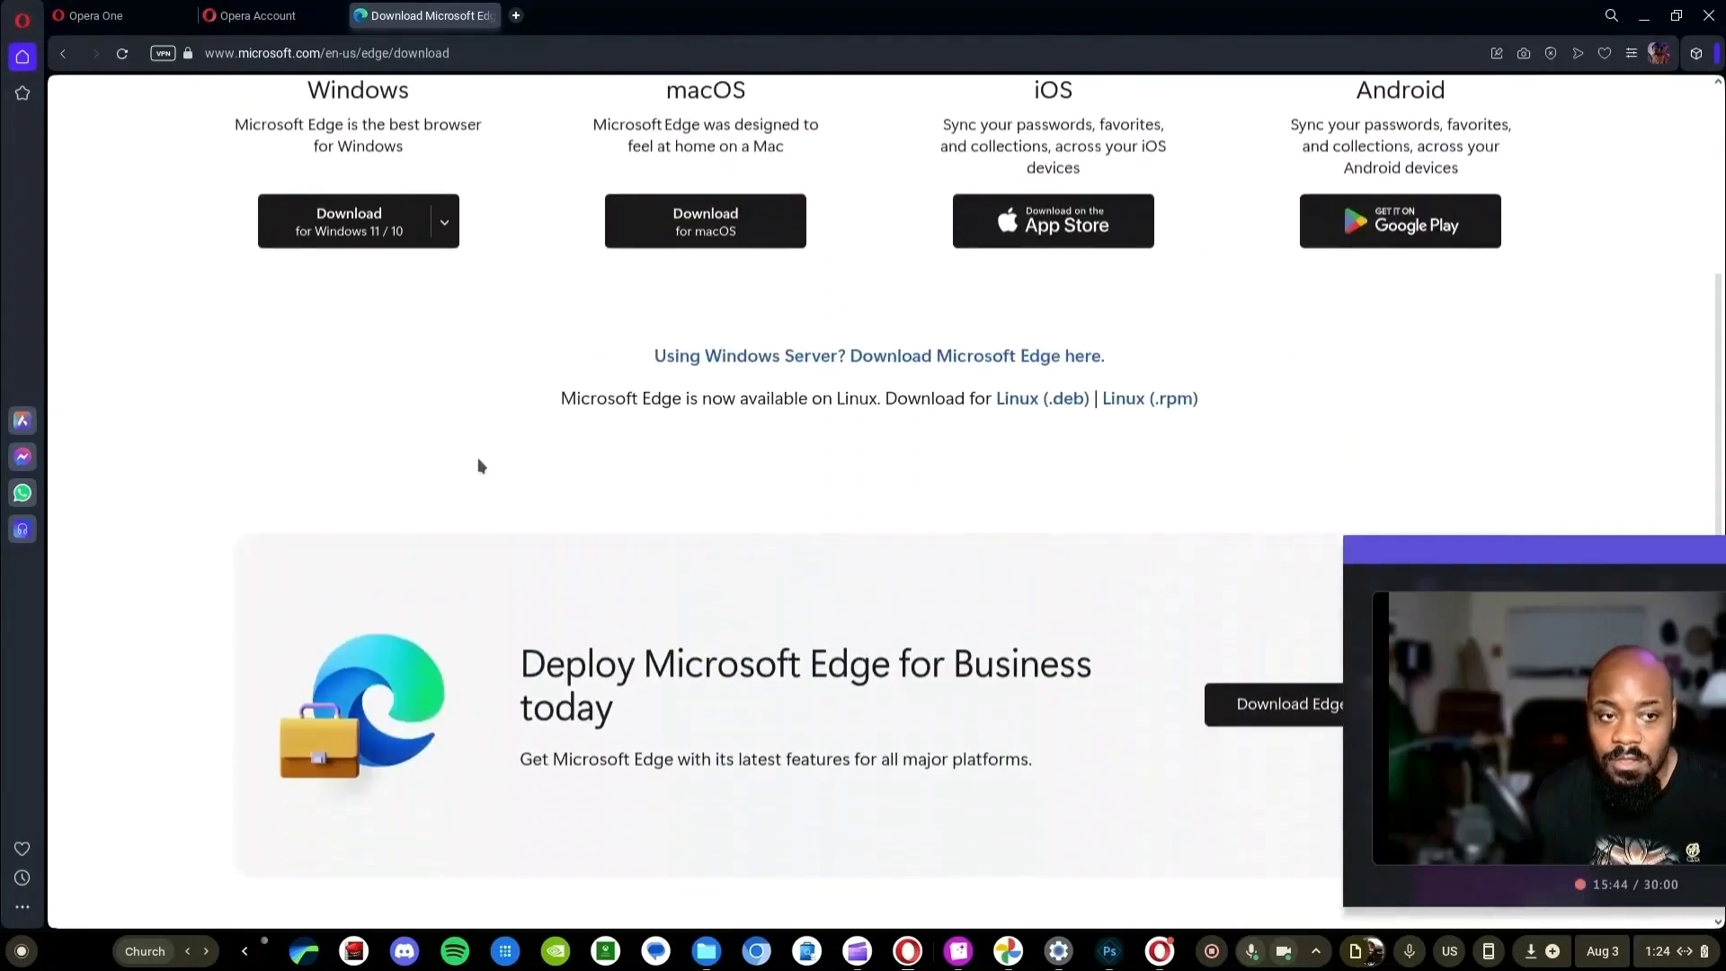
scroll(478, 463, up, 2)
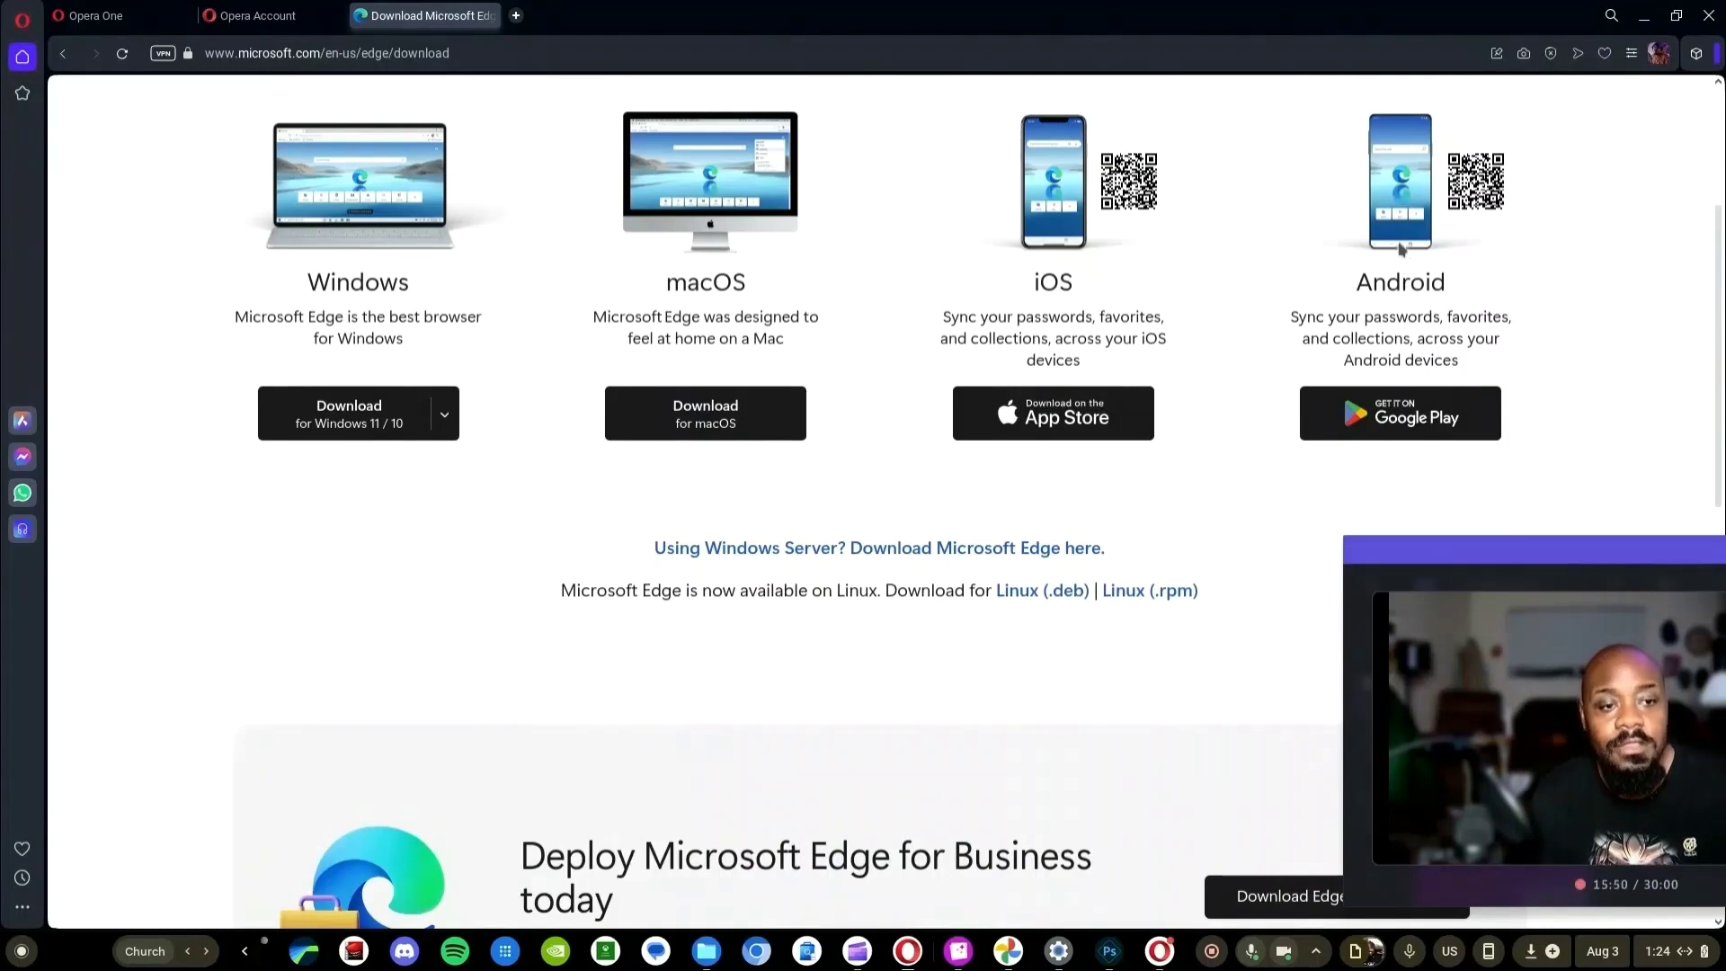
scroll(1410, 186, down, 6)
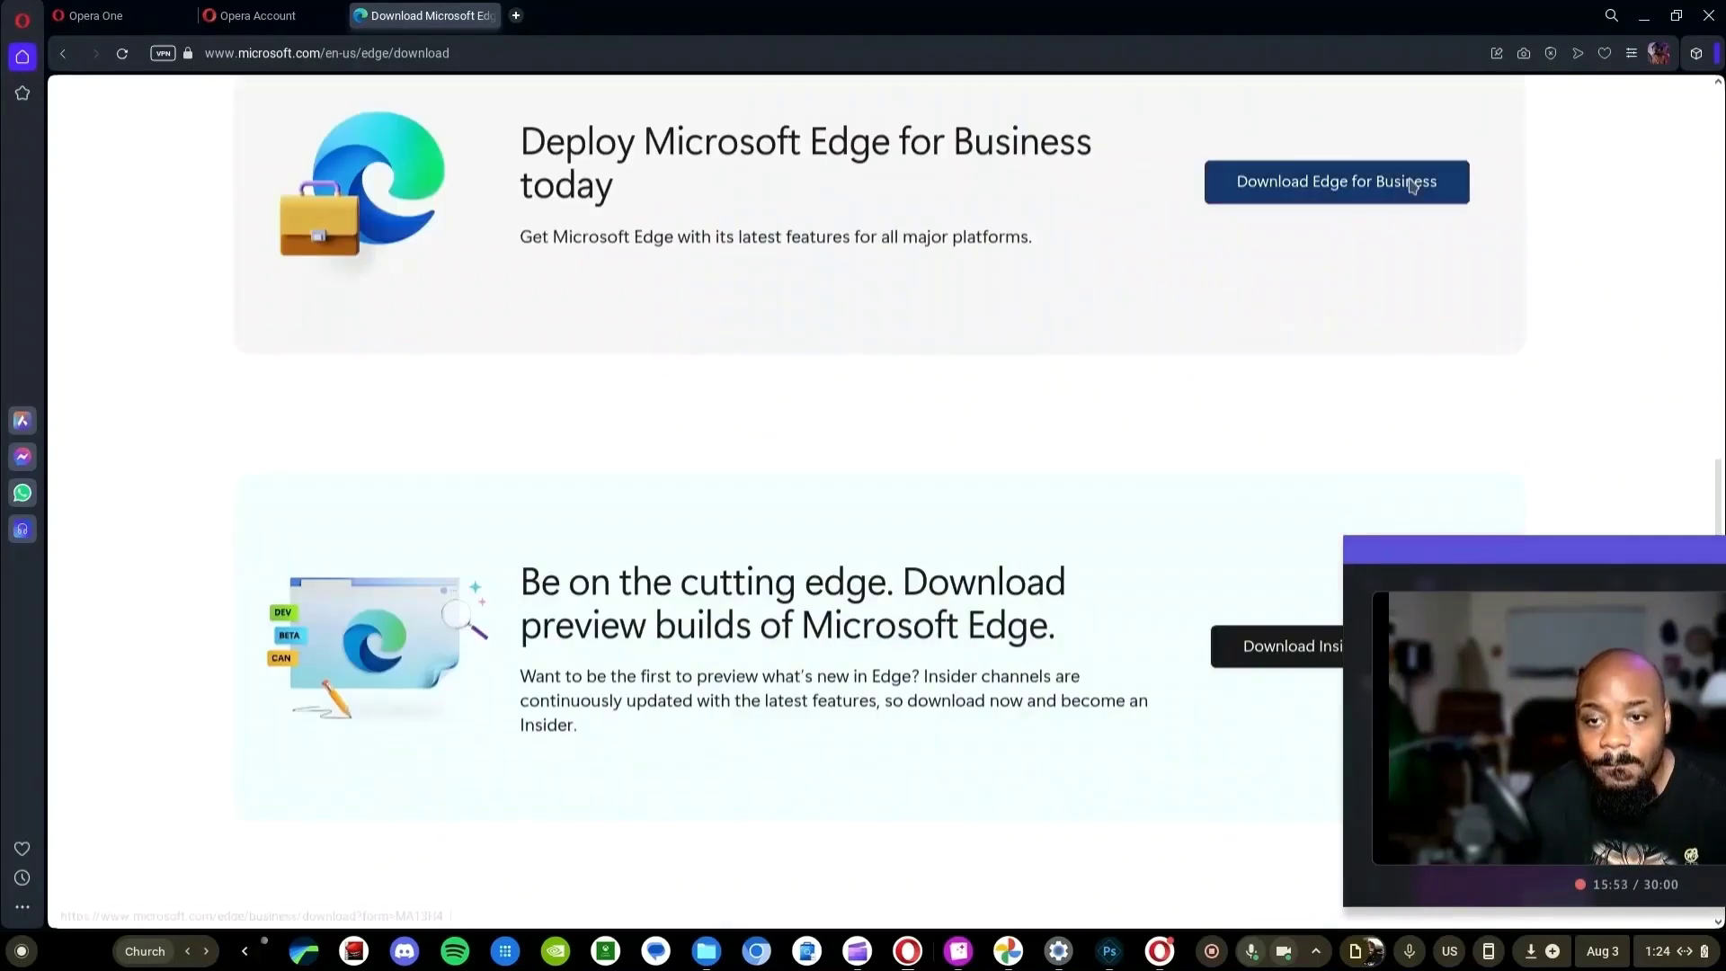
scroll(1410, 186, down, 5)
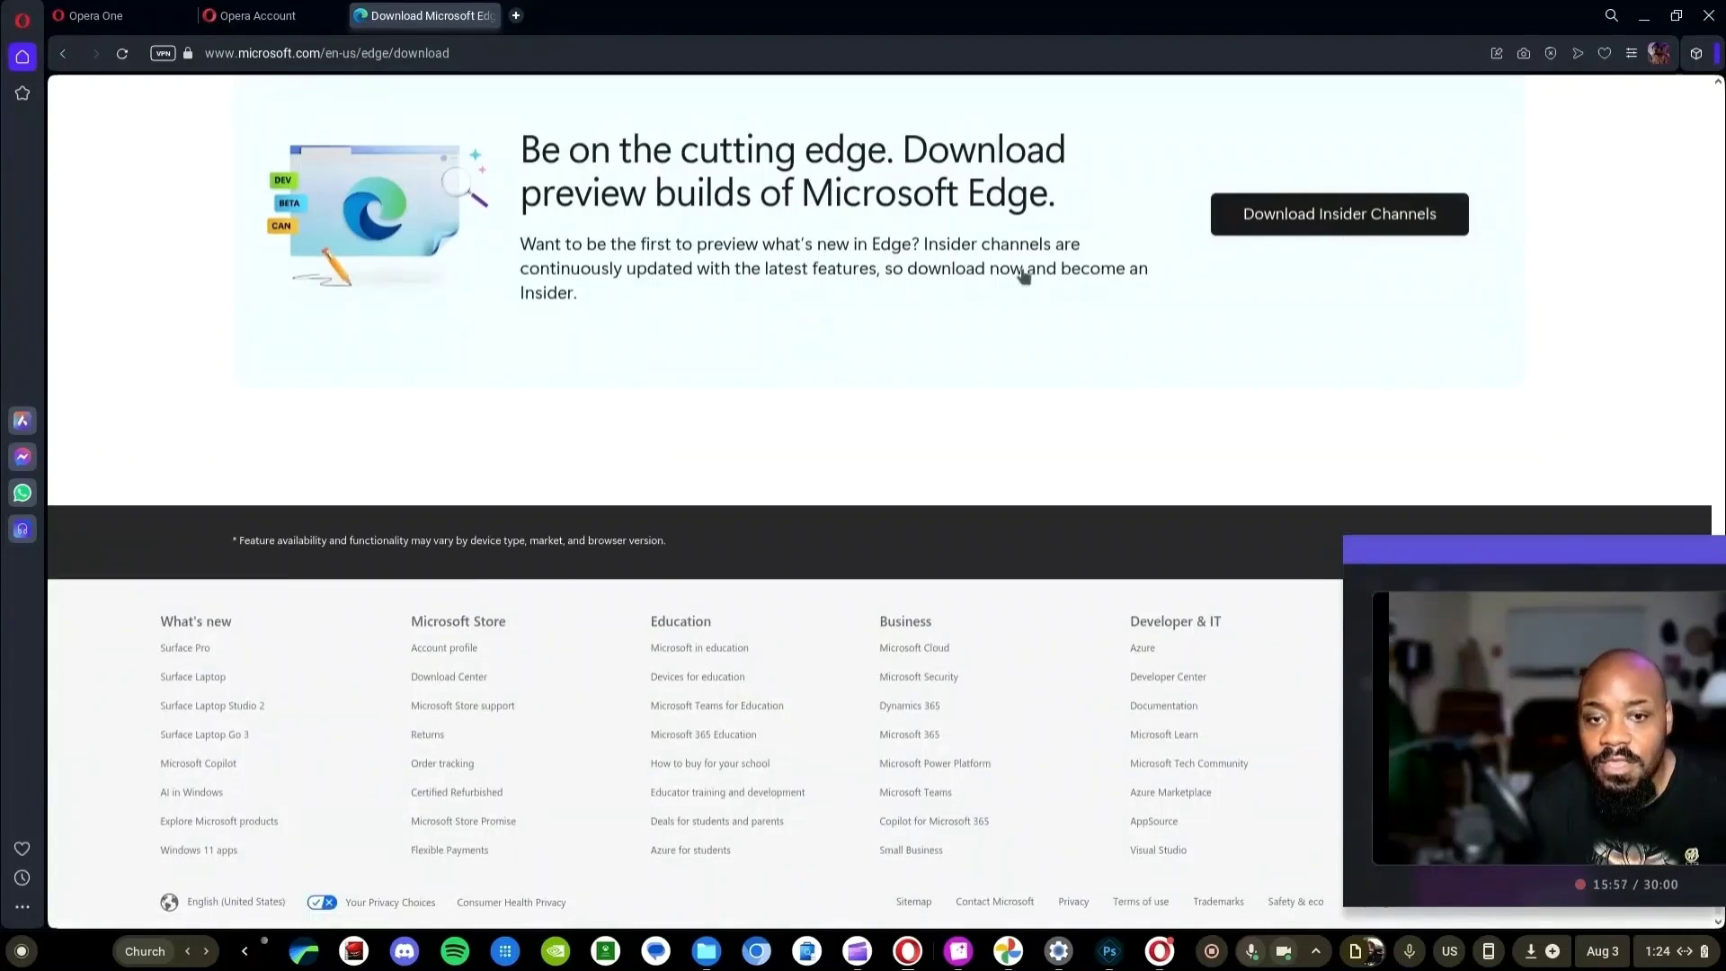
key(Home)
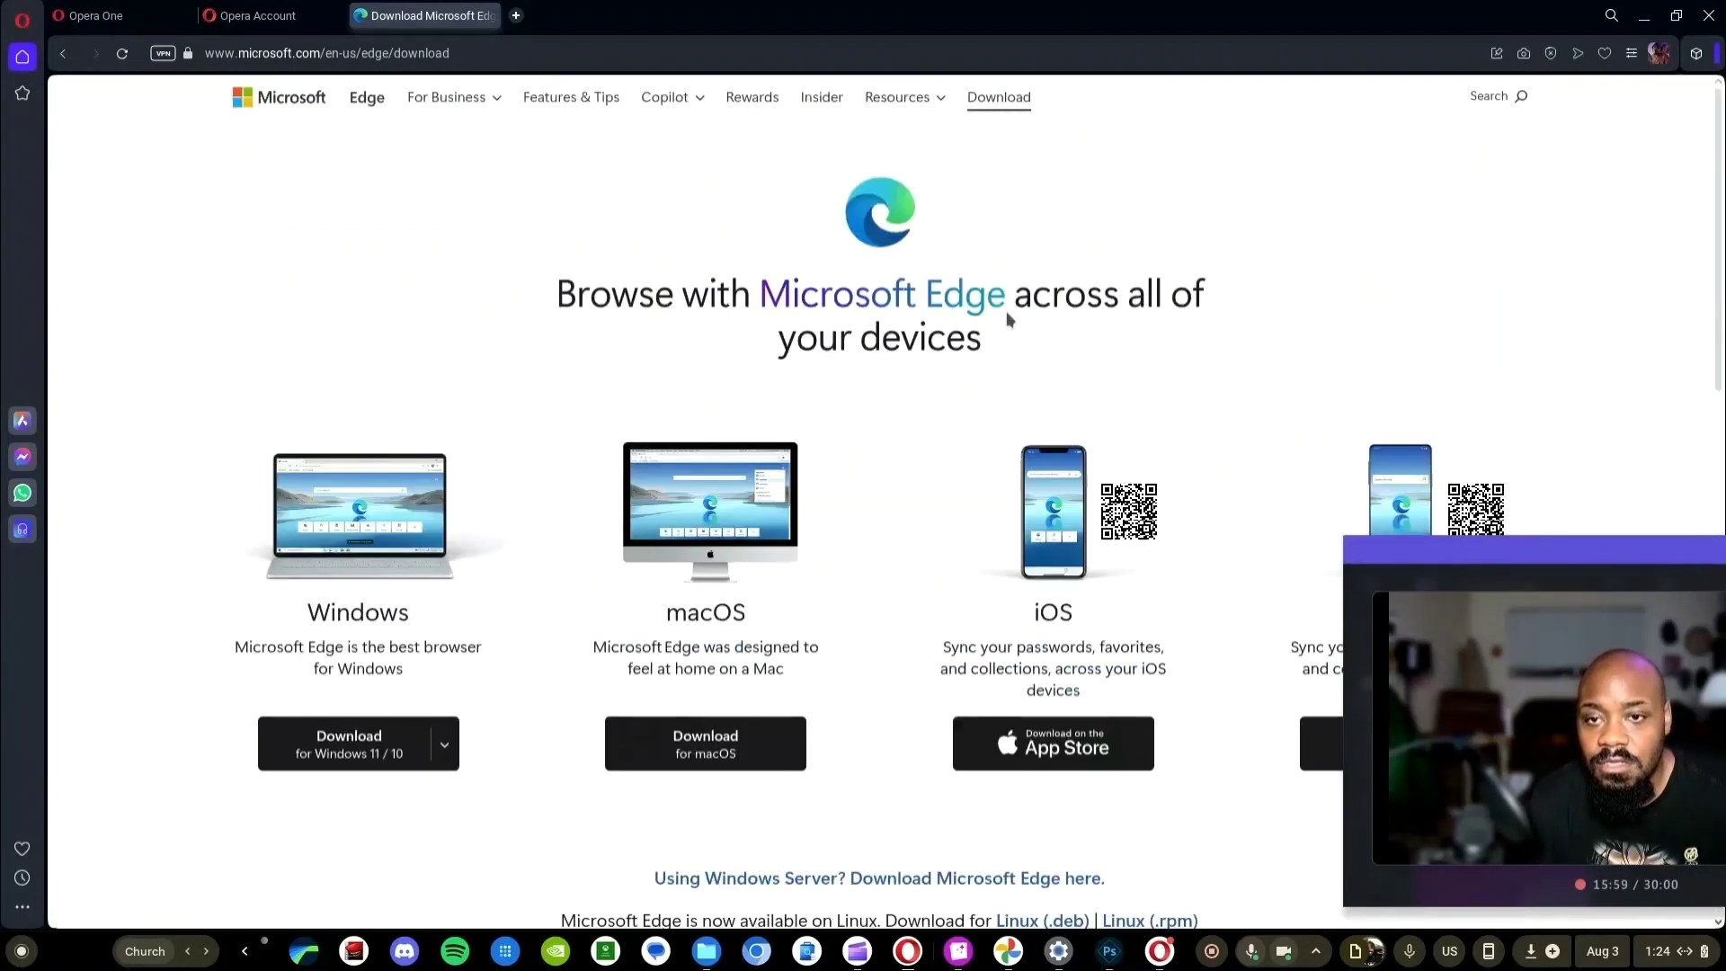
scroll(1006, 311, down, 3)
click(1028, 589)
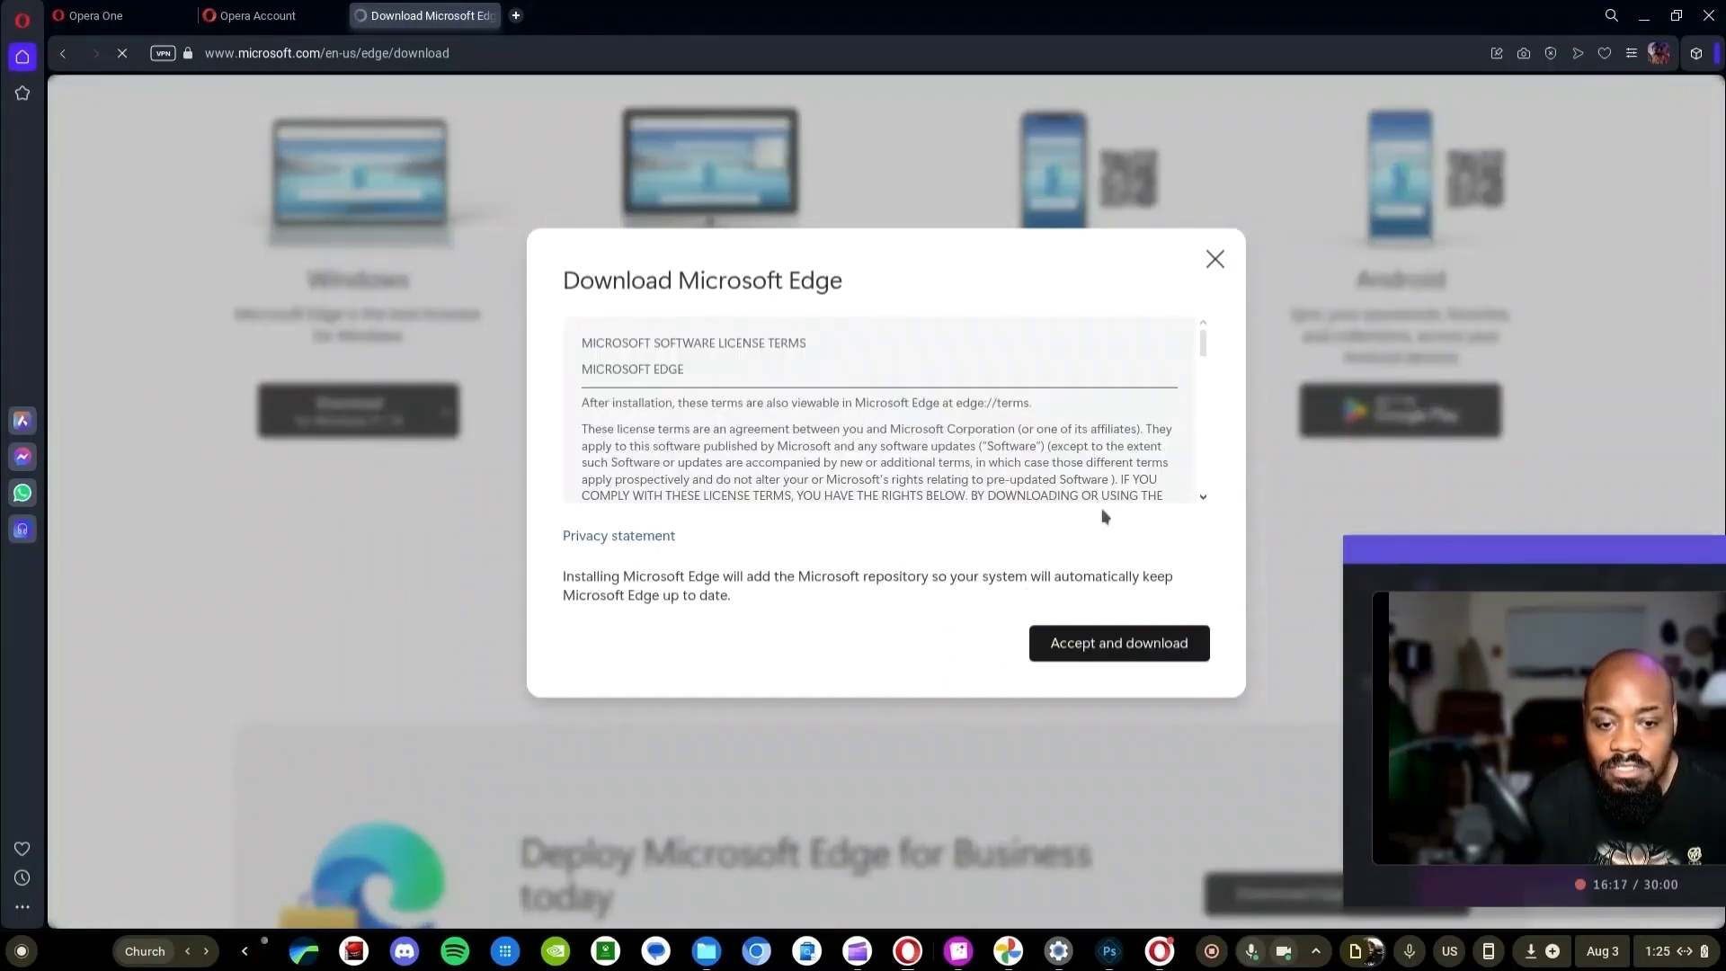
click(1123, 642)
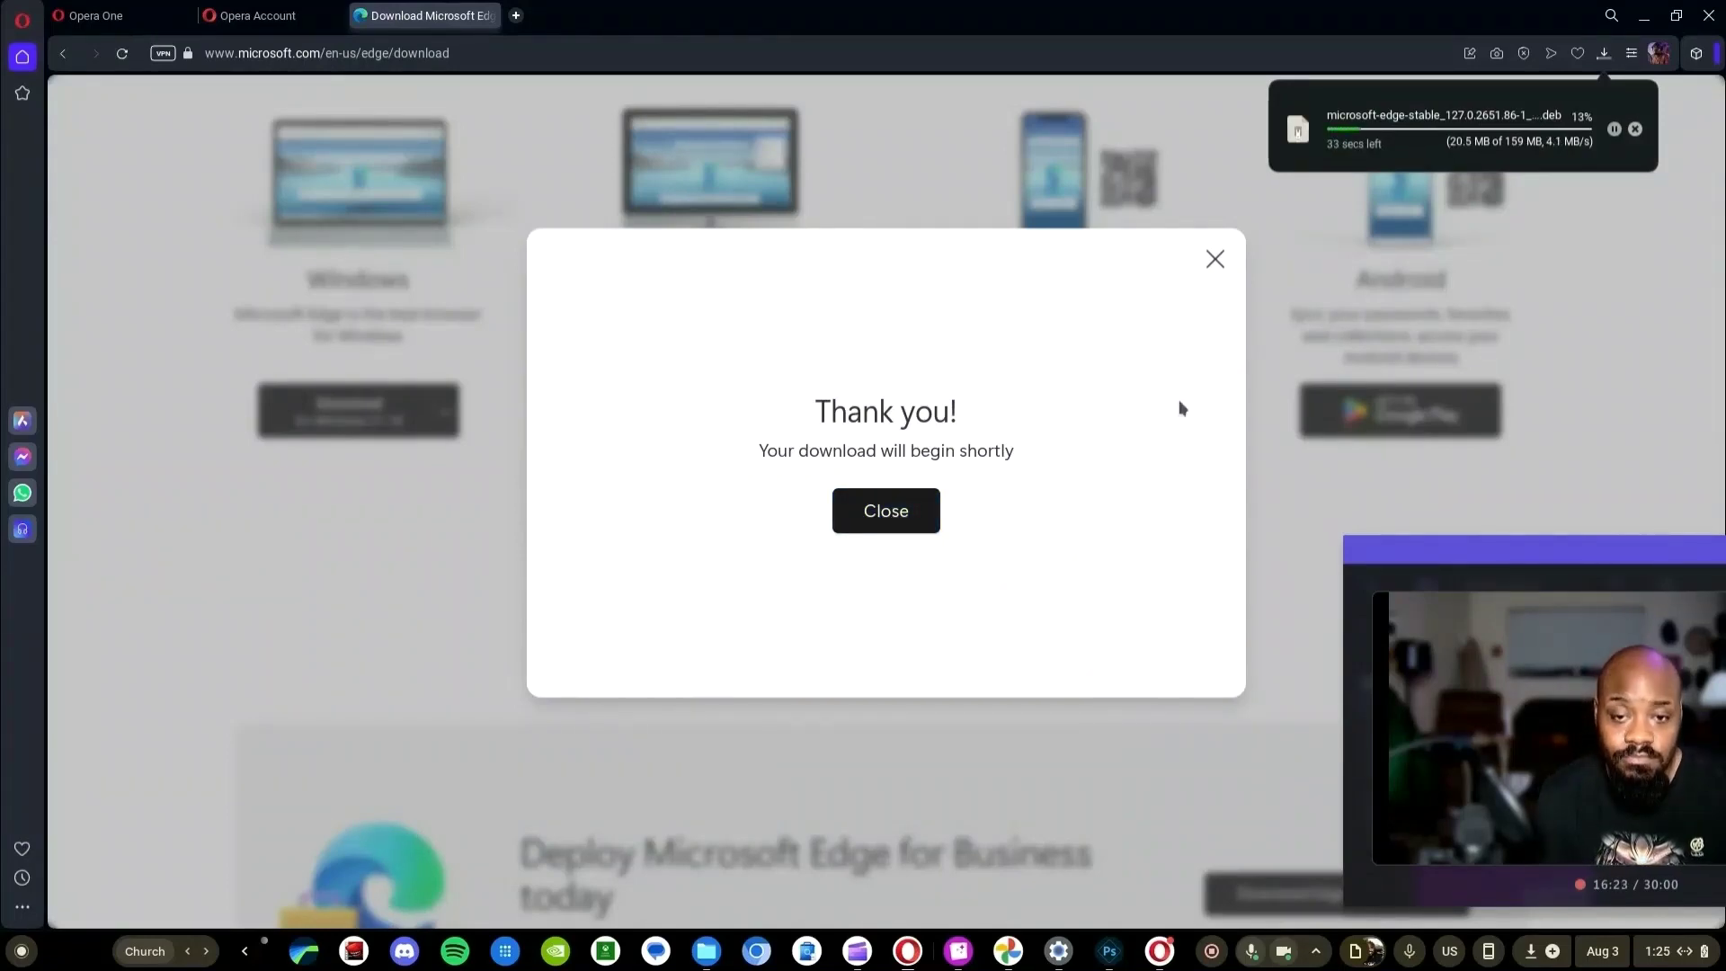
- Dismiss the leftover opera-stable installation dialog in Files and install the downloaded microsoft-edge-stable package
click(1541, 952)
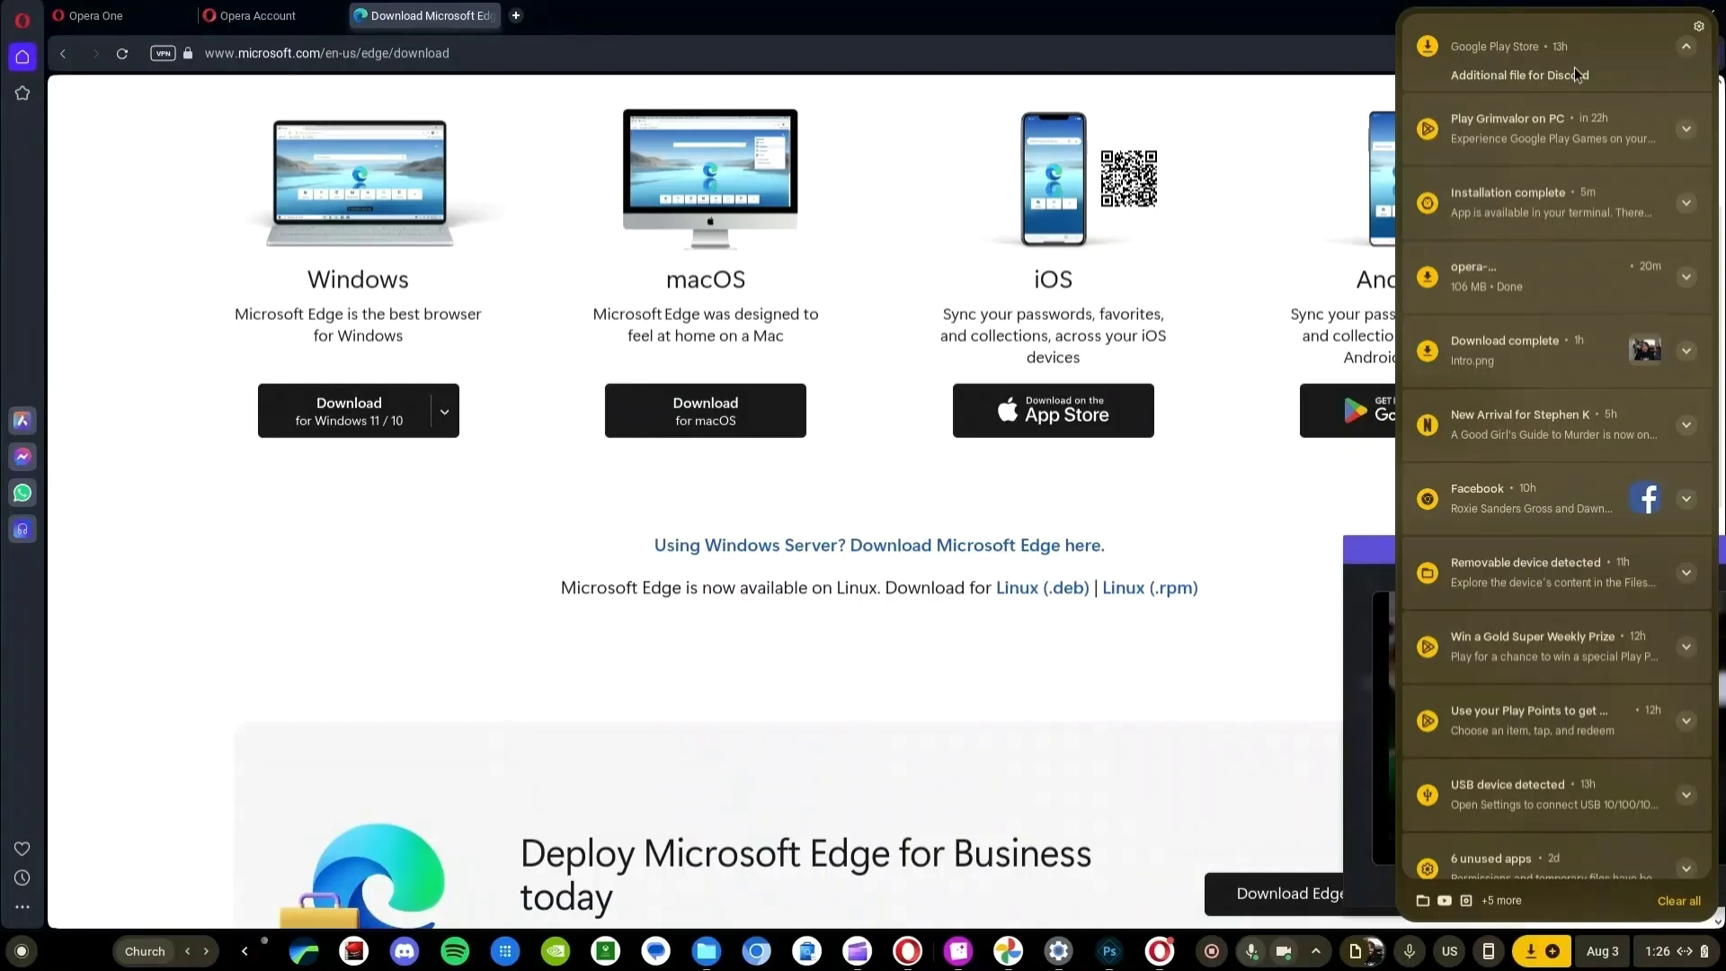
click(1597, 200)
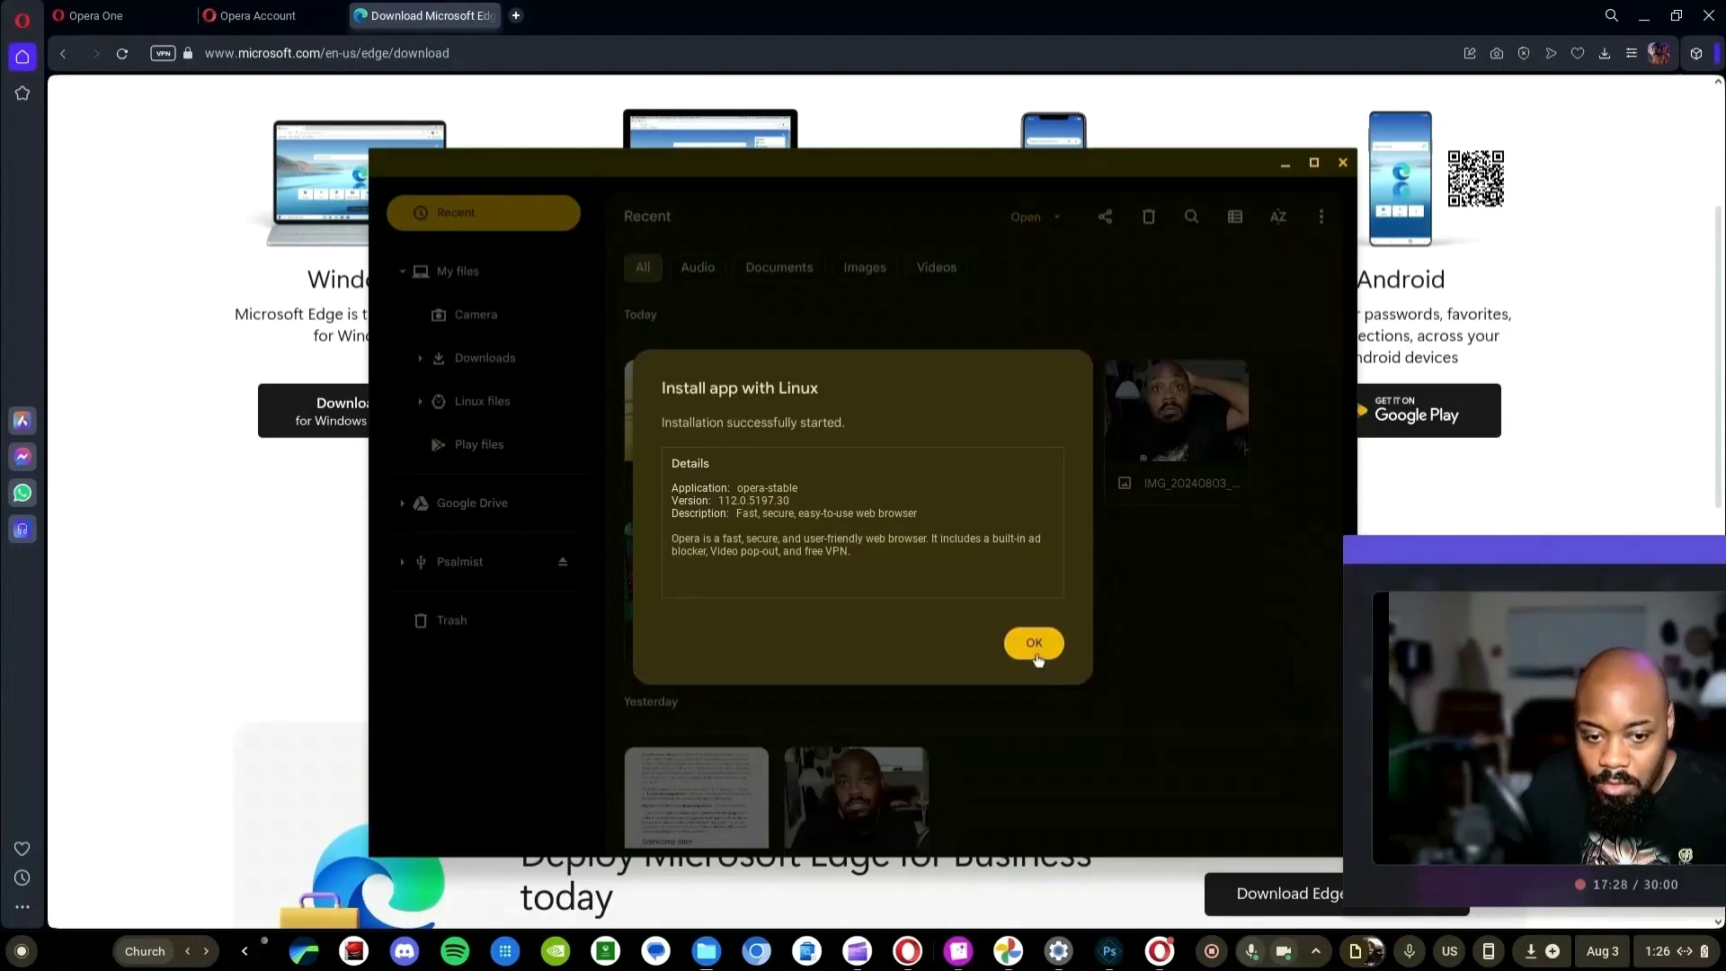
click(1035, 649)
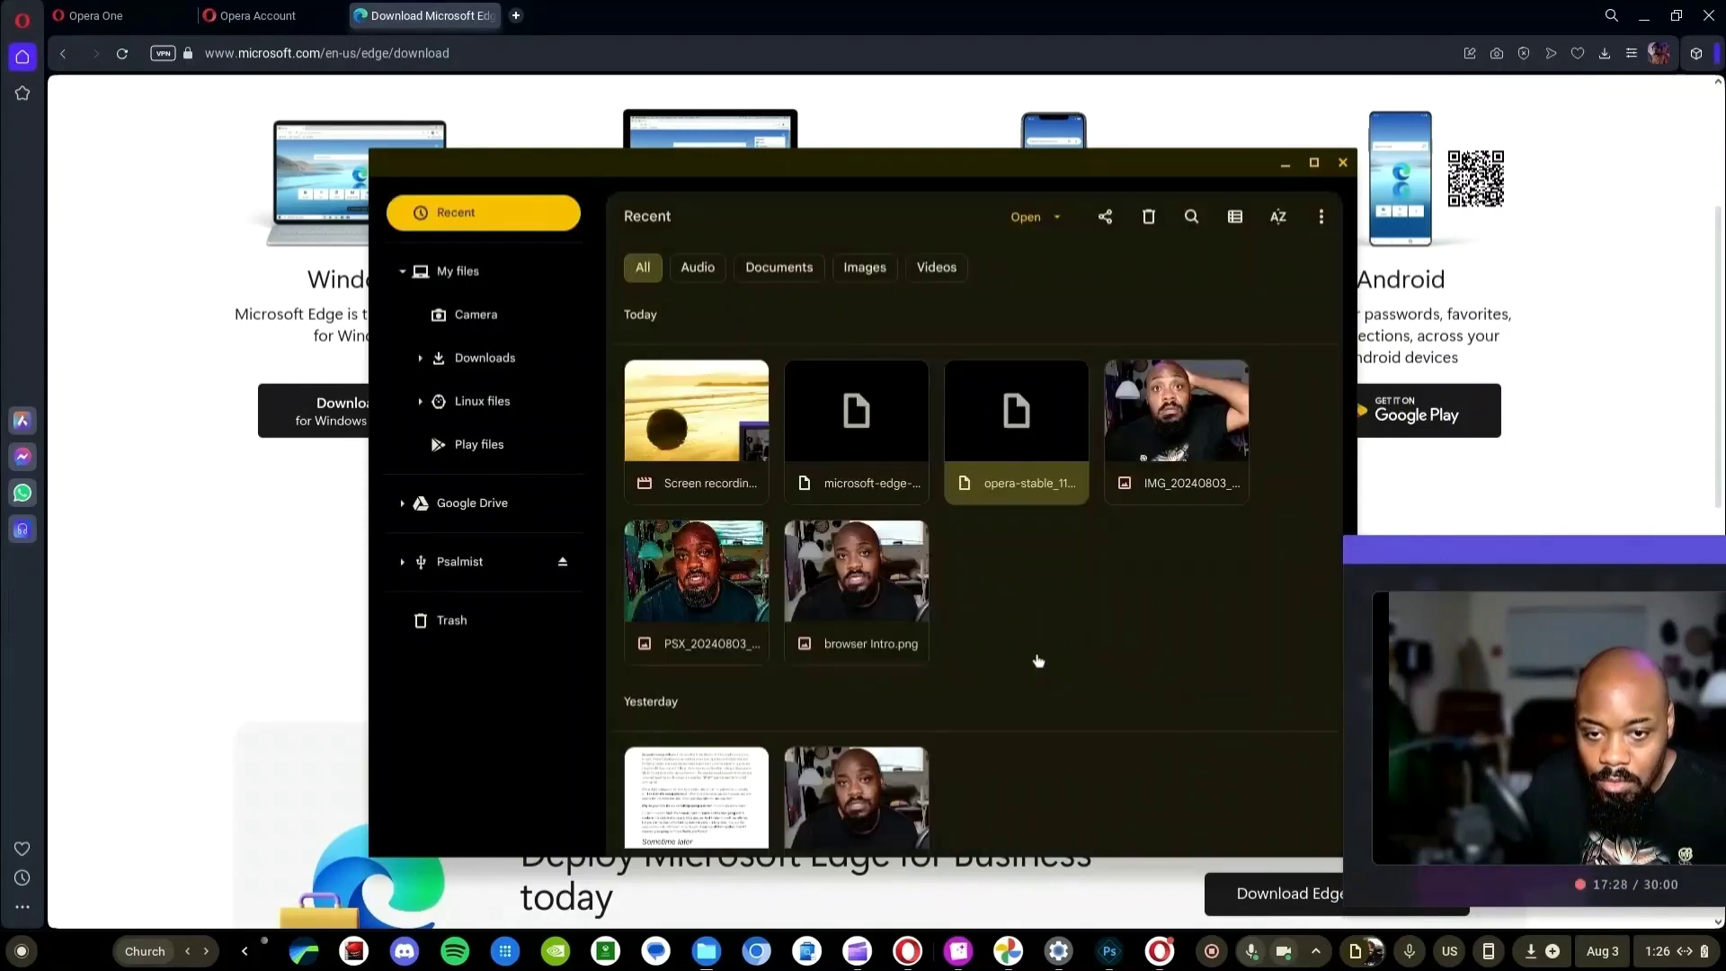
double_click(891, 453)
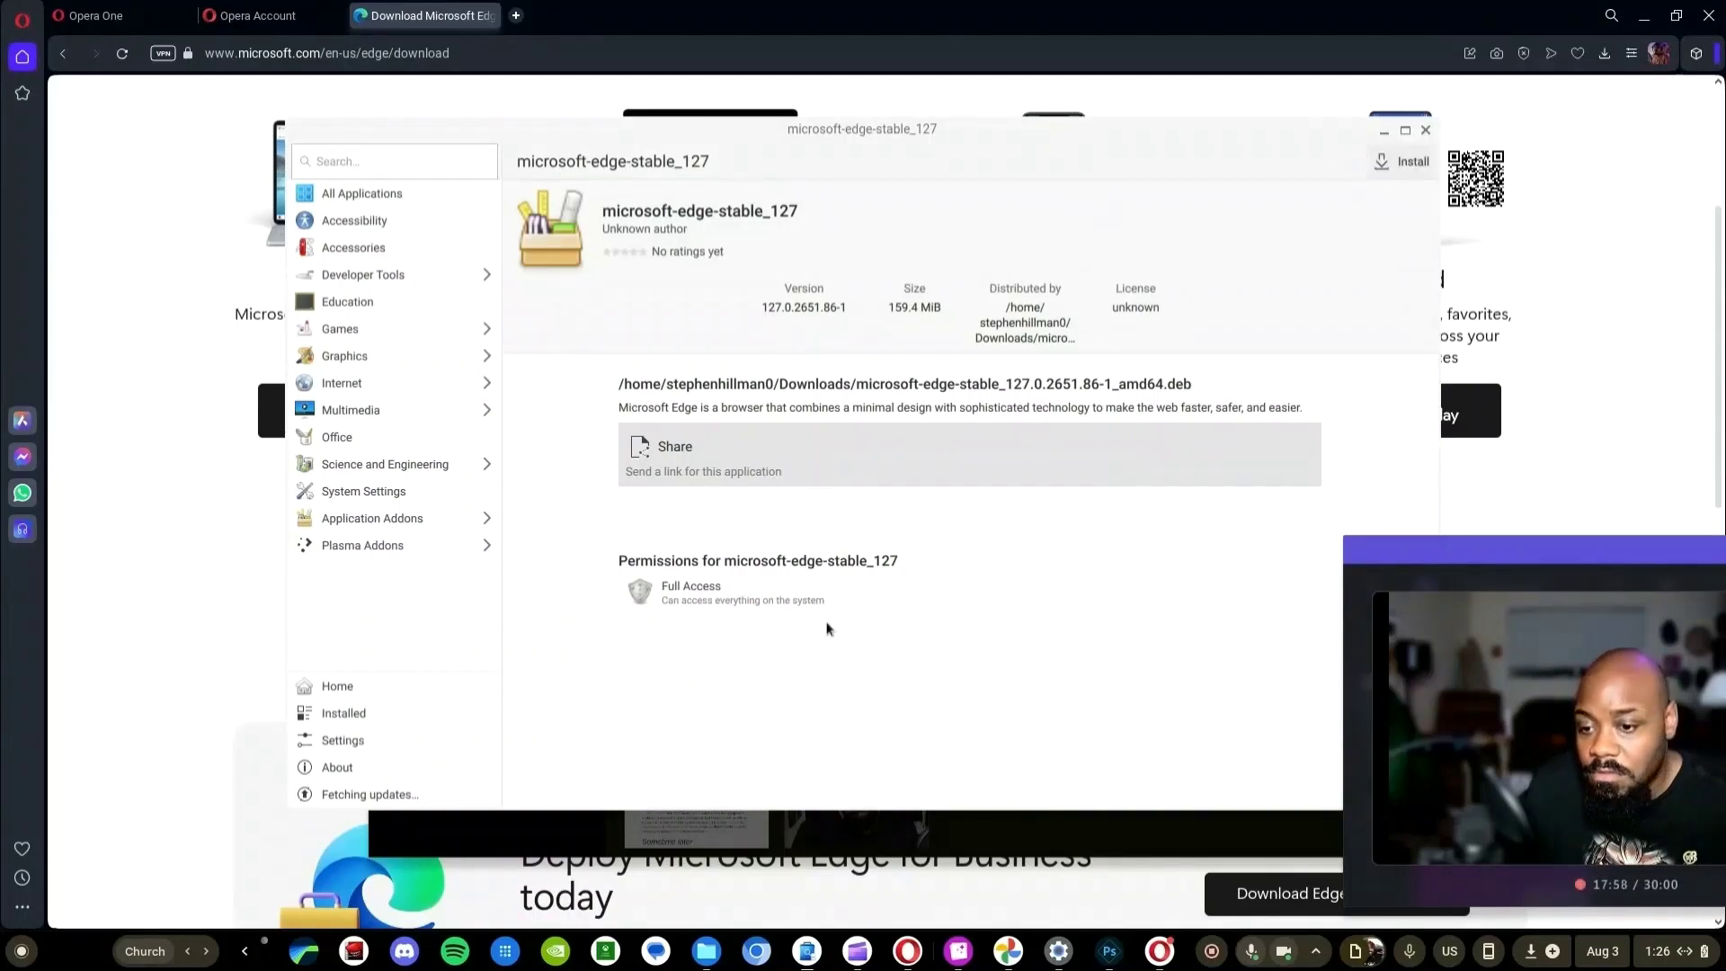
click(1380, 155)
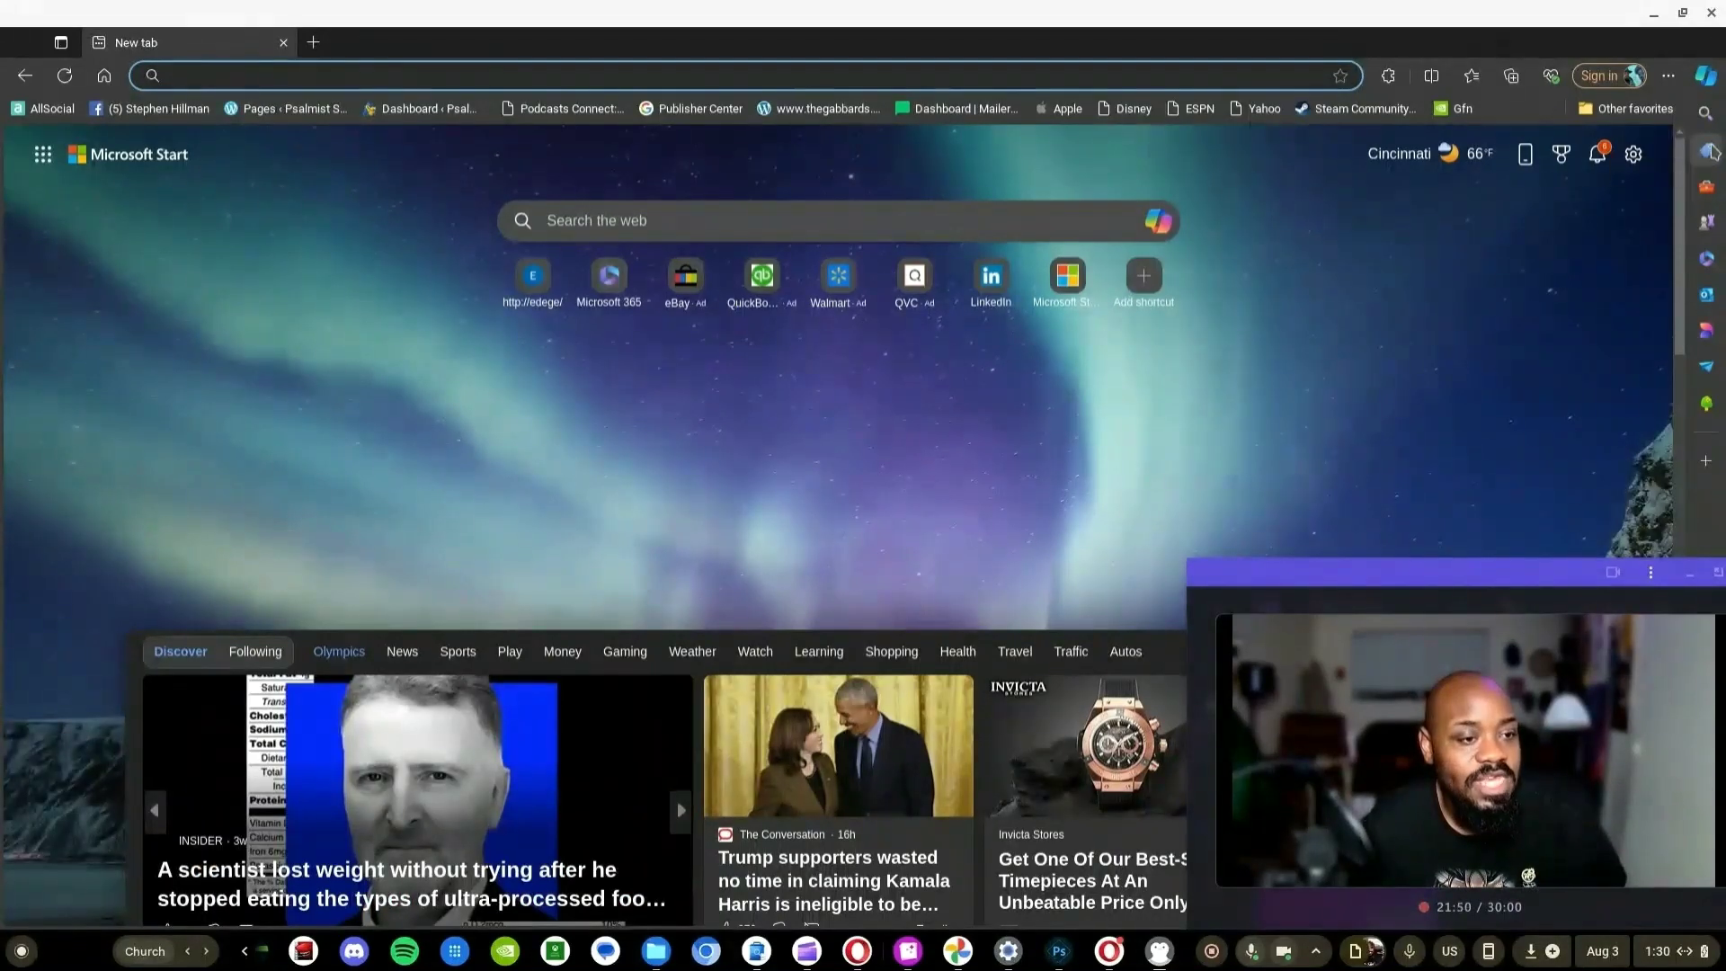
- Find Google's Chrome download page from Edge and download Chrome for Linux as the 64 bit .deb package for Debian/Ubuntu
click(1394, 369)
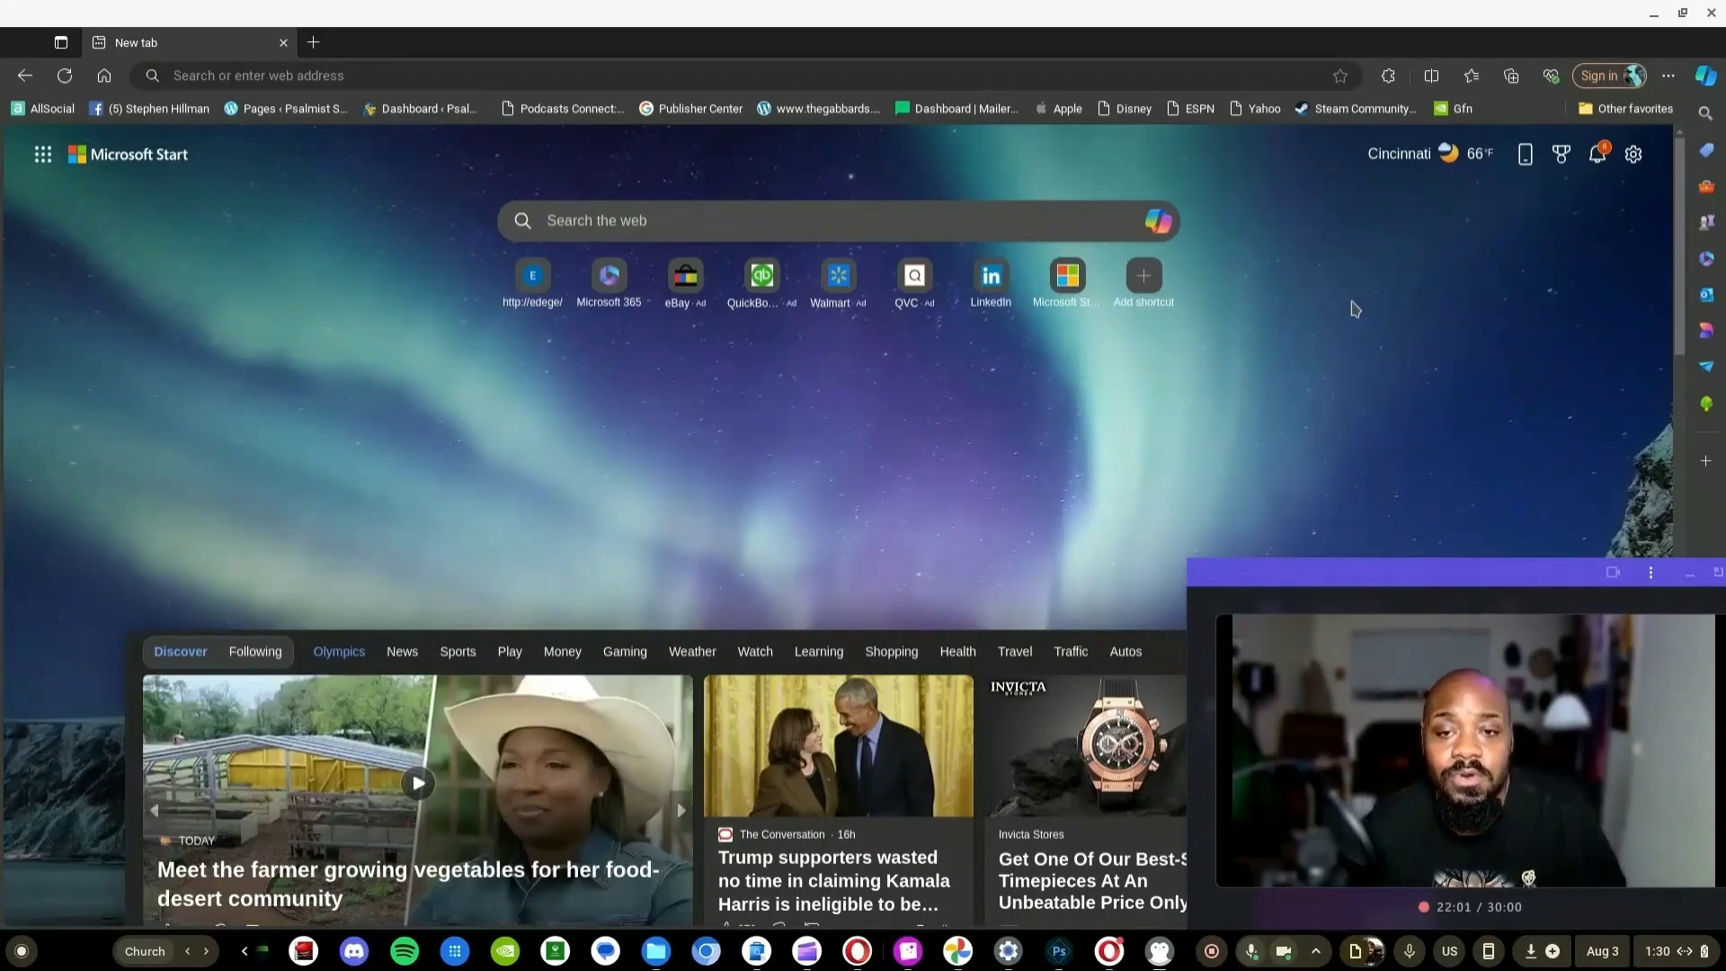
click(680, 222)
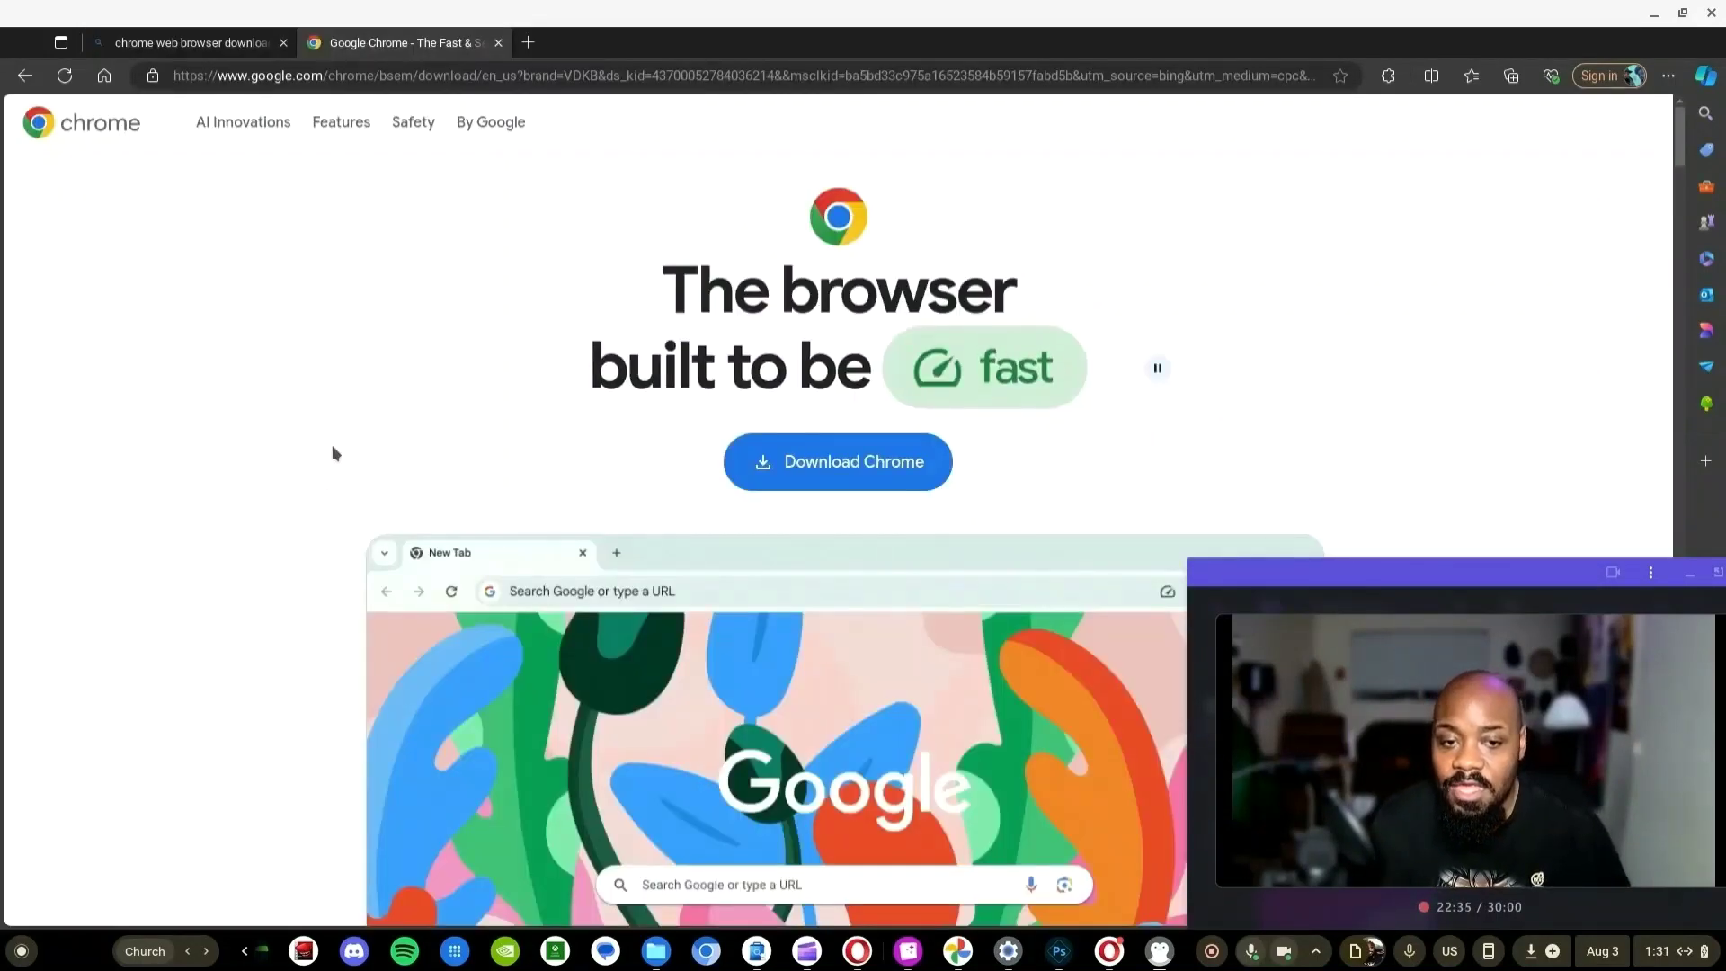
scroll(334, 453, down, 3)
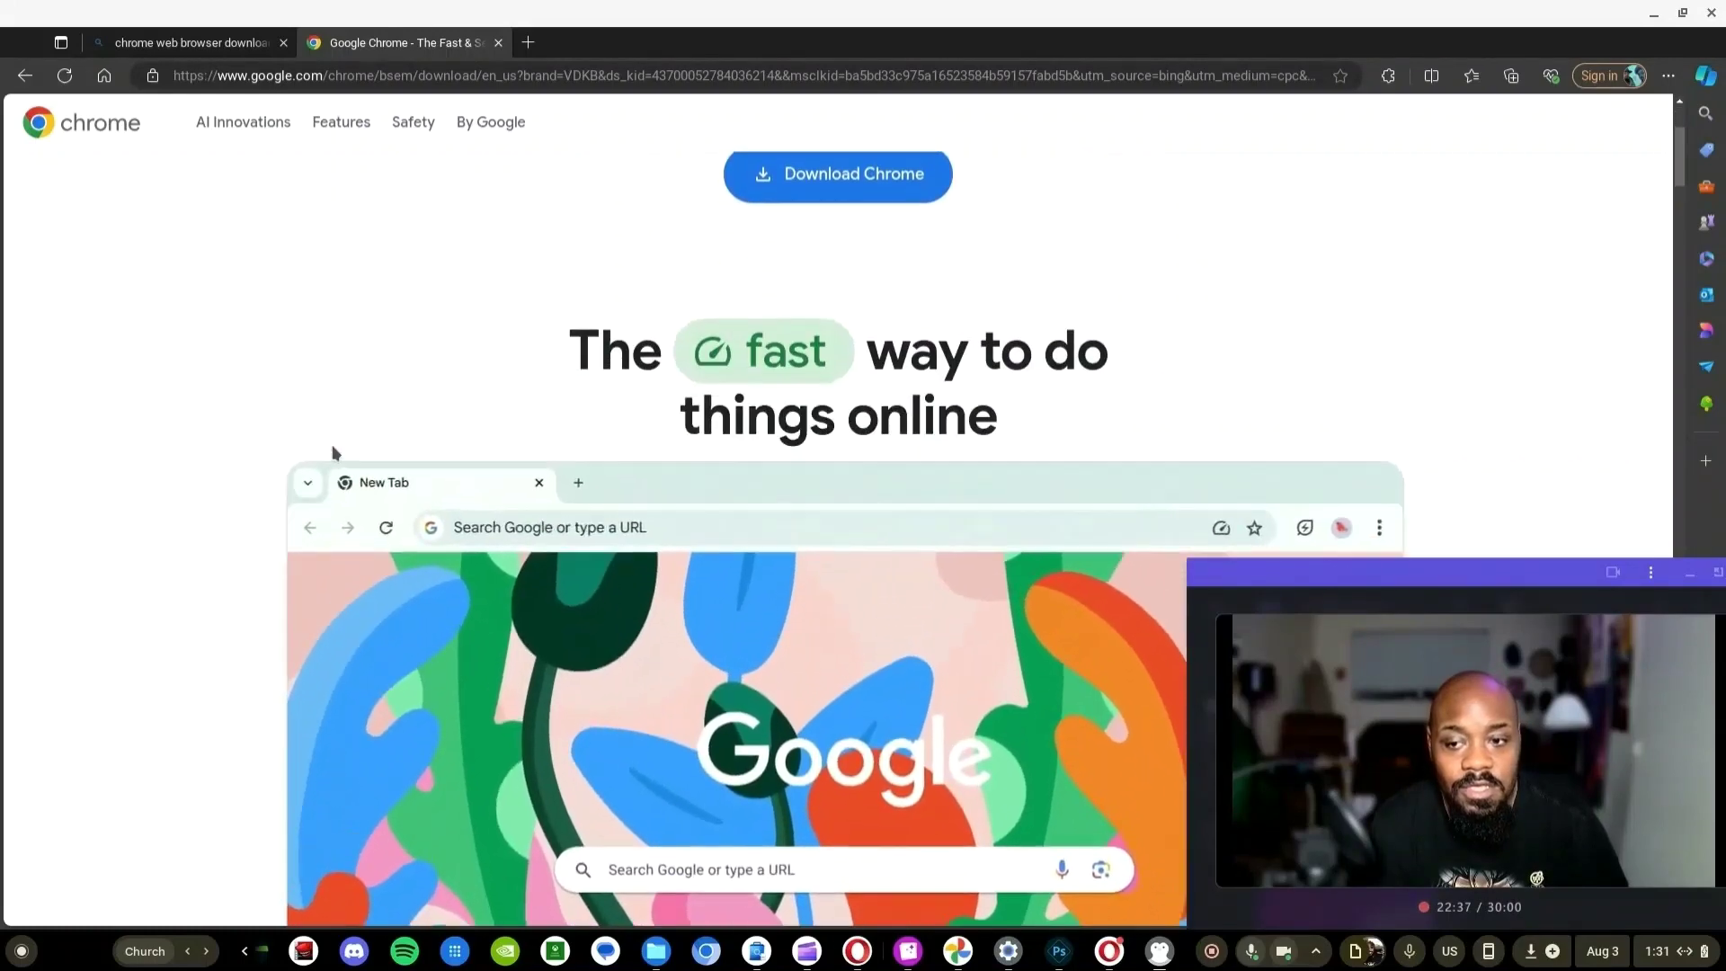
scroll(335, 453, up, 3)
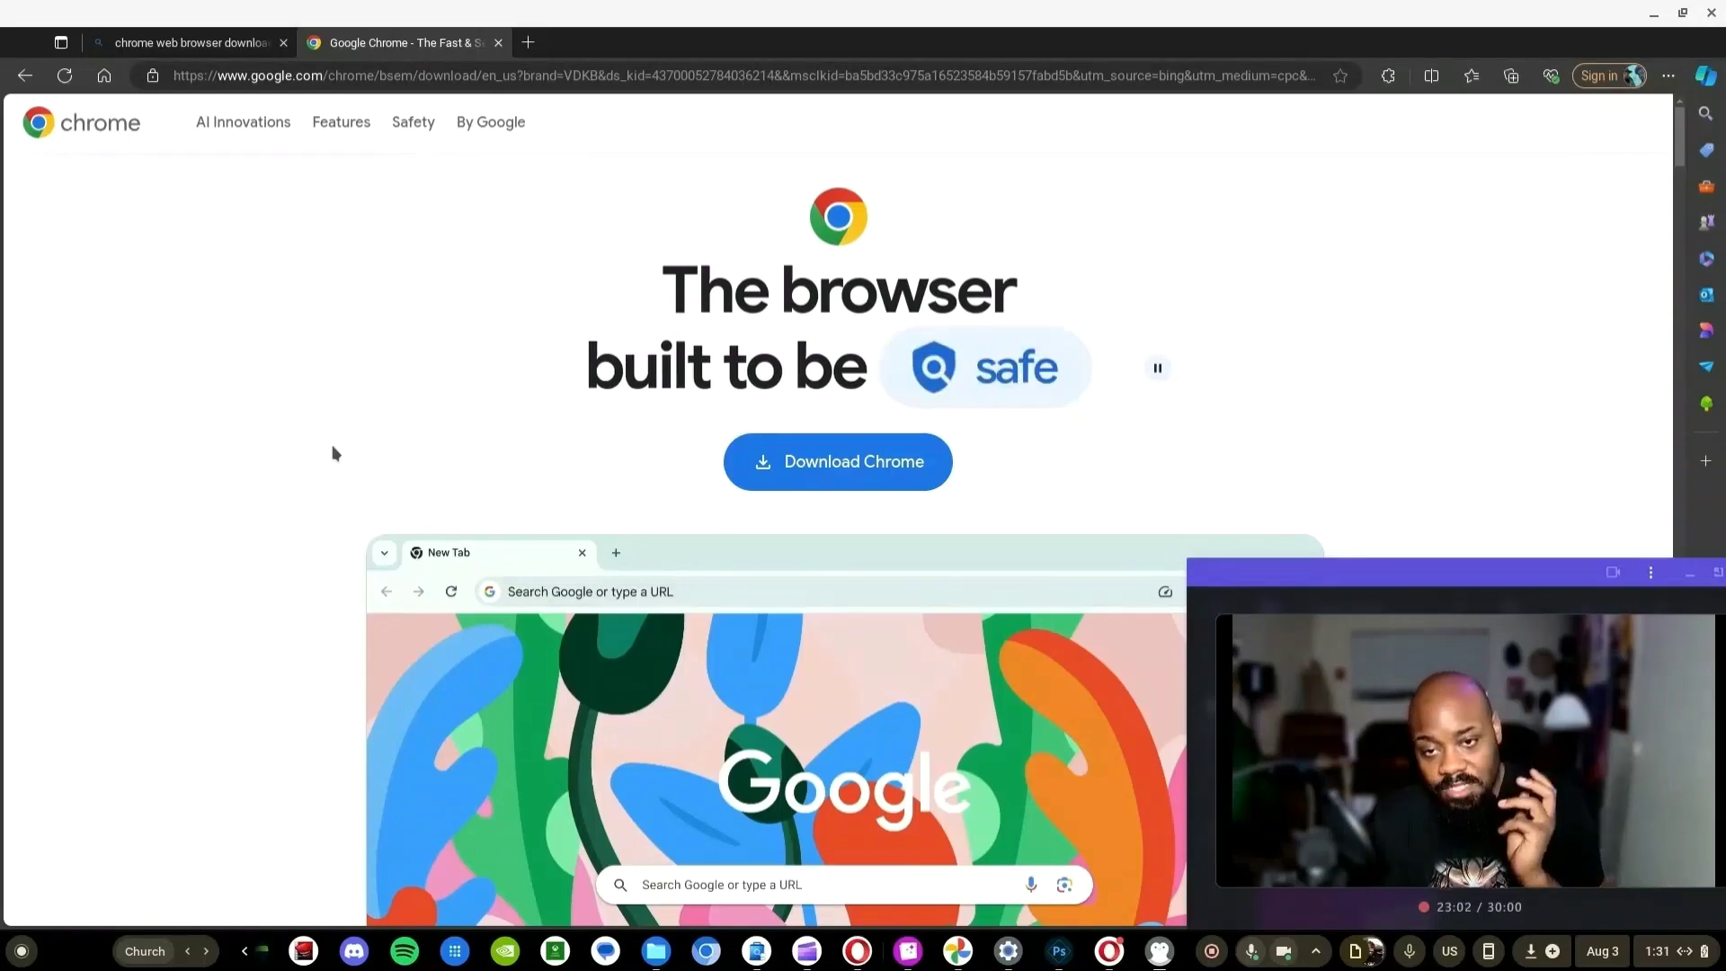
scroll(374, 402, down, 10)
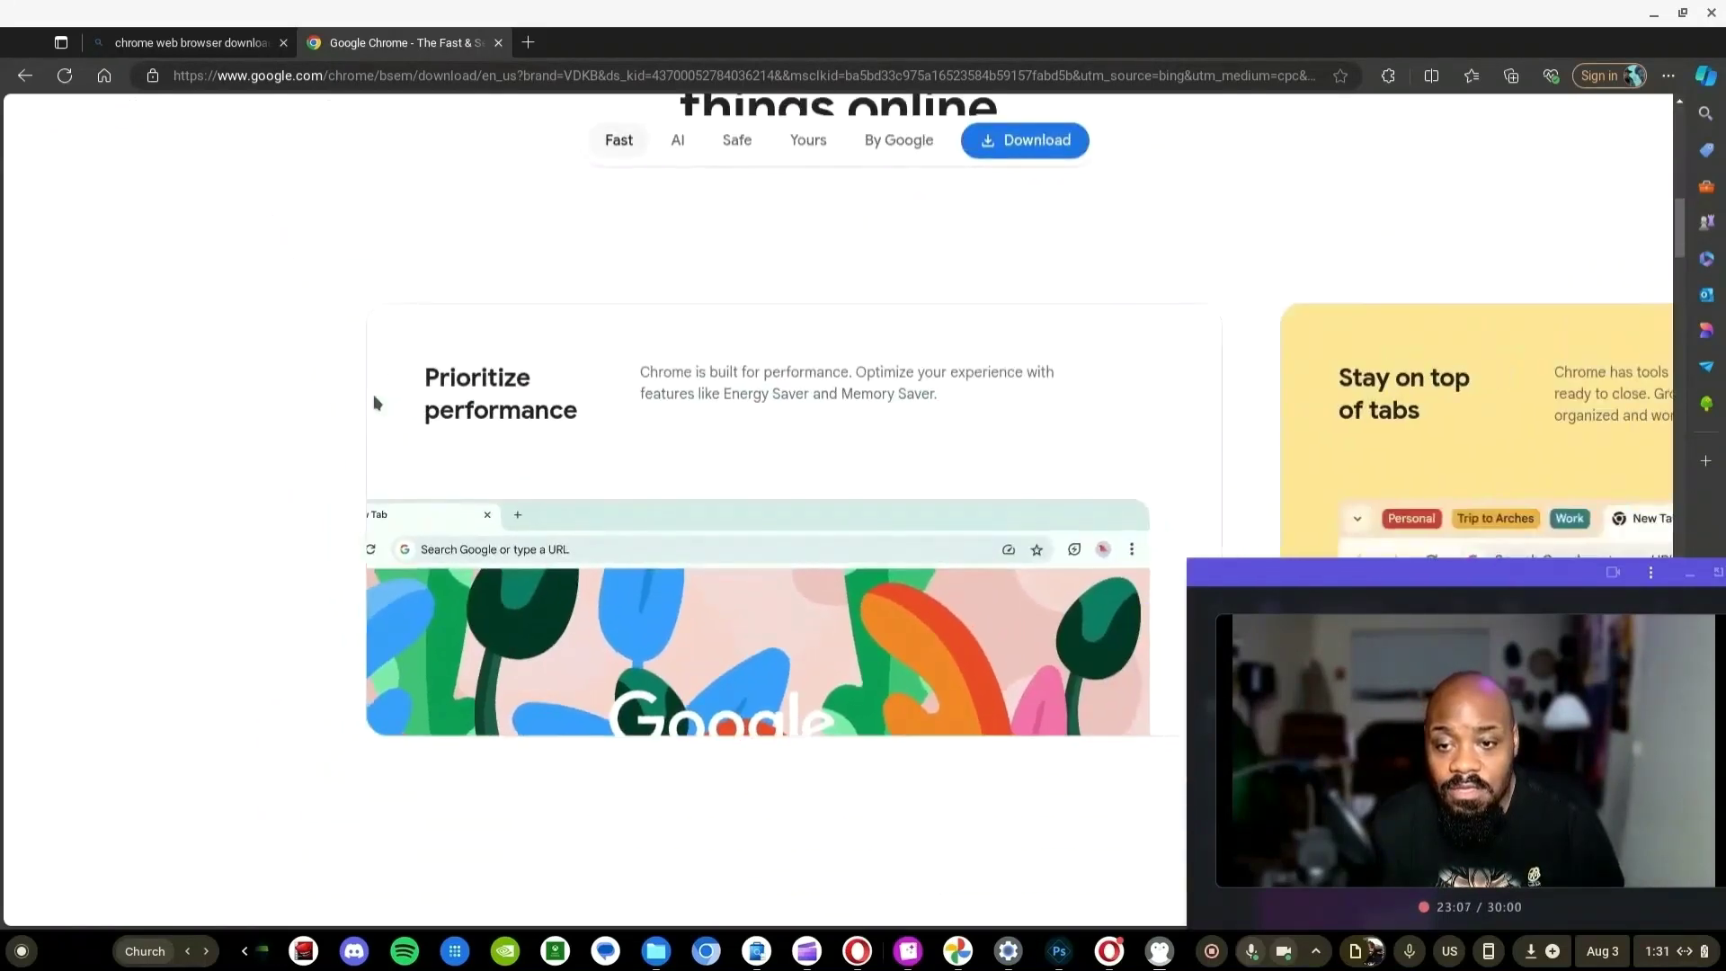
scroll(374, 397, down, 5)
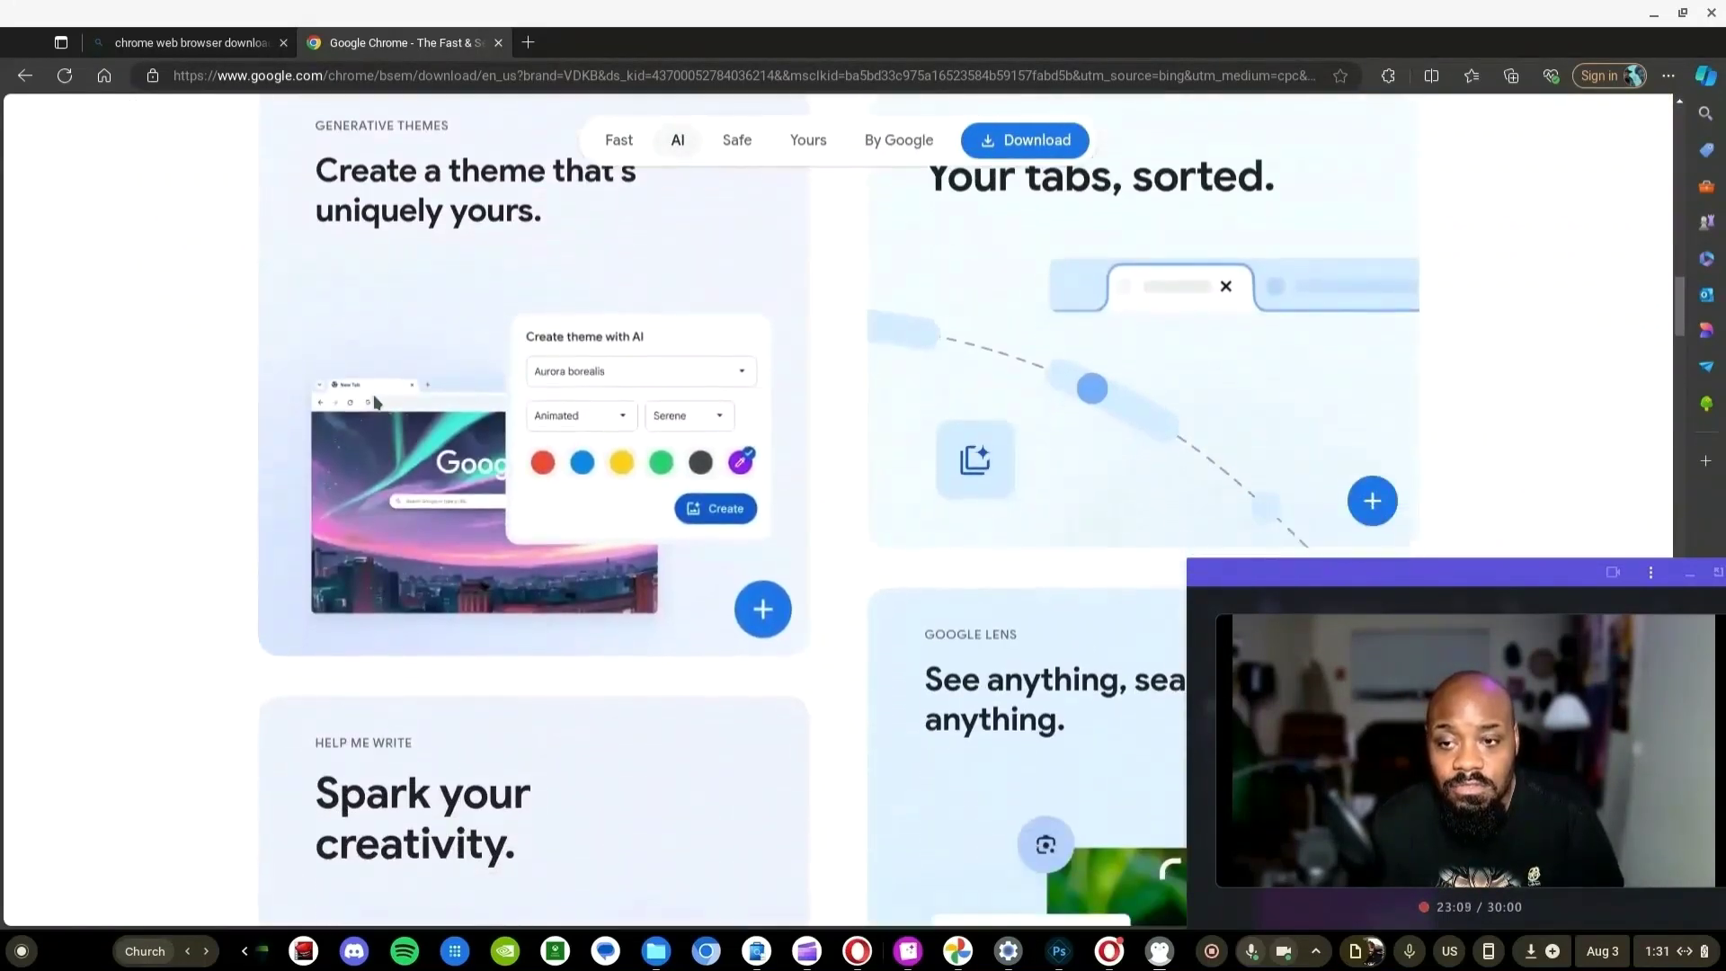
scroll(374, 397, up, 15)
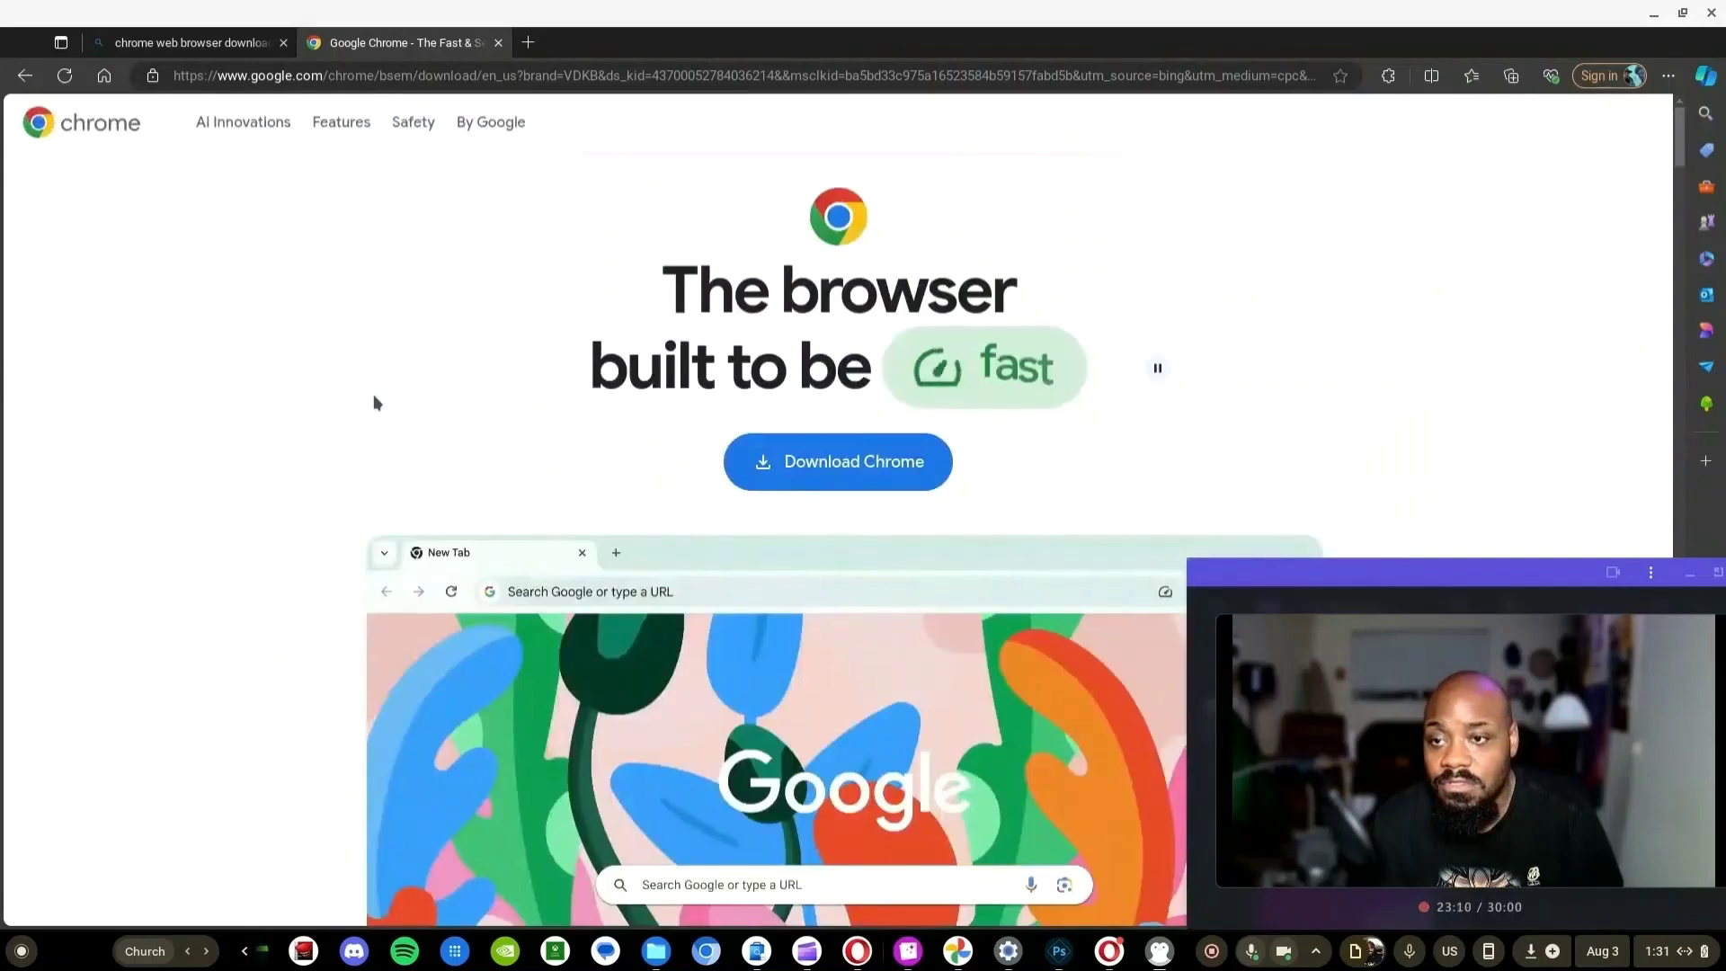
click(803, 475)
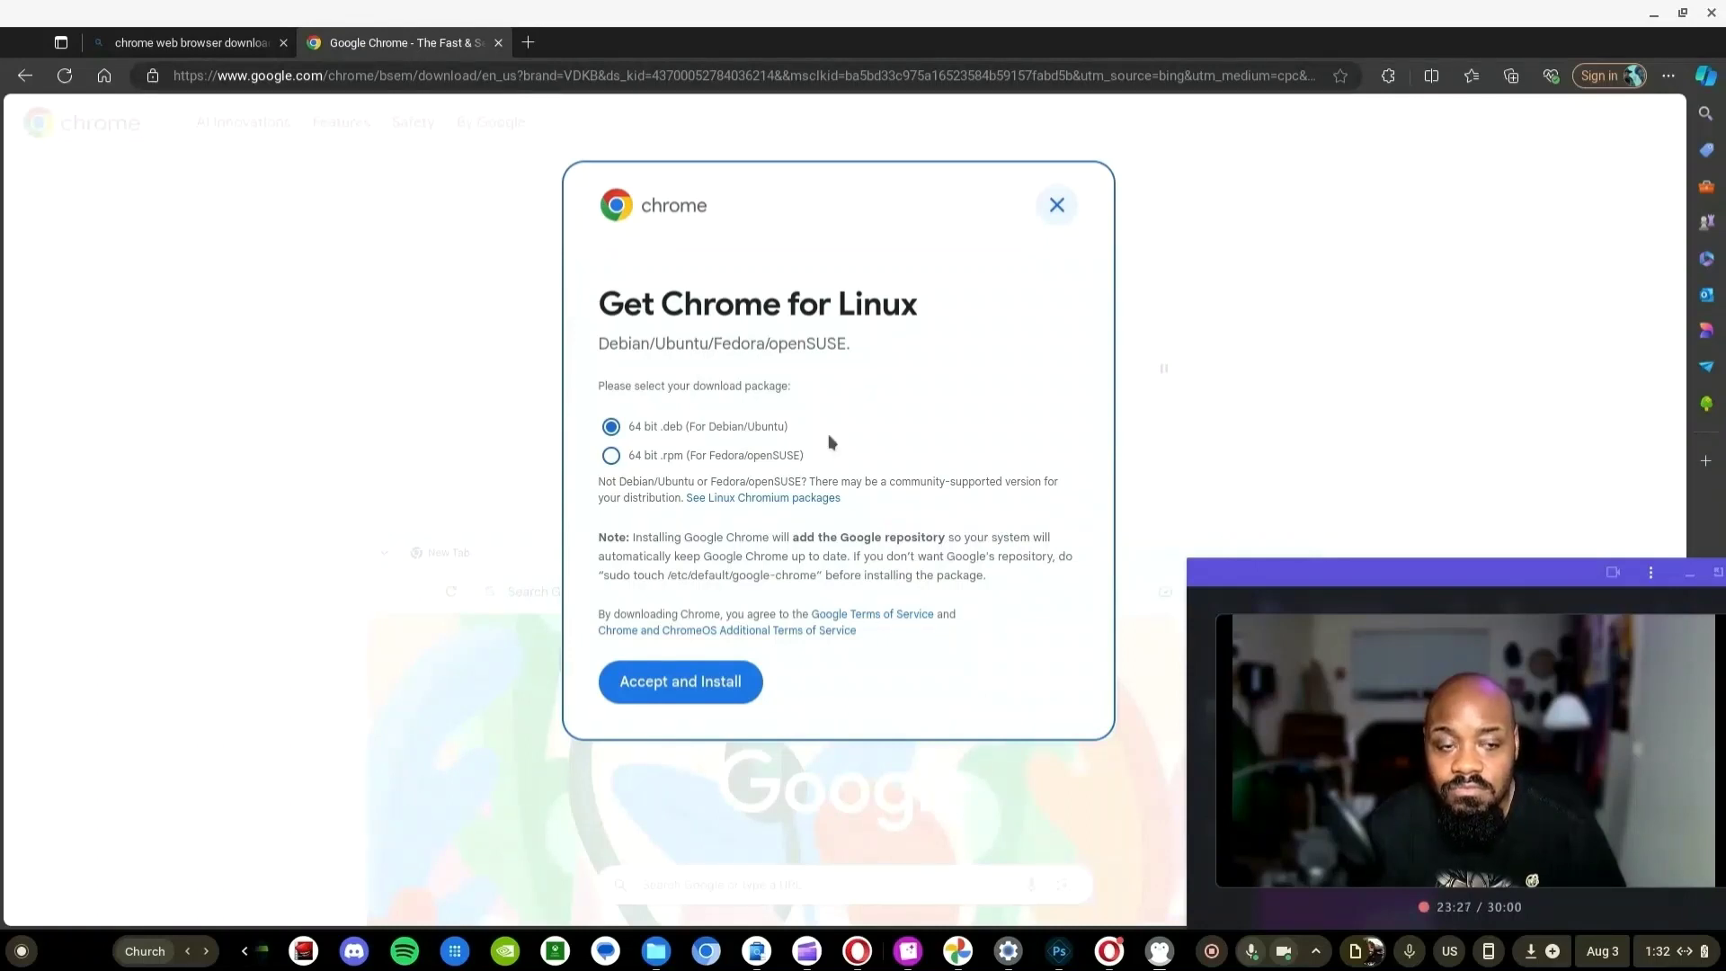
click(676, 683)
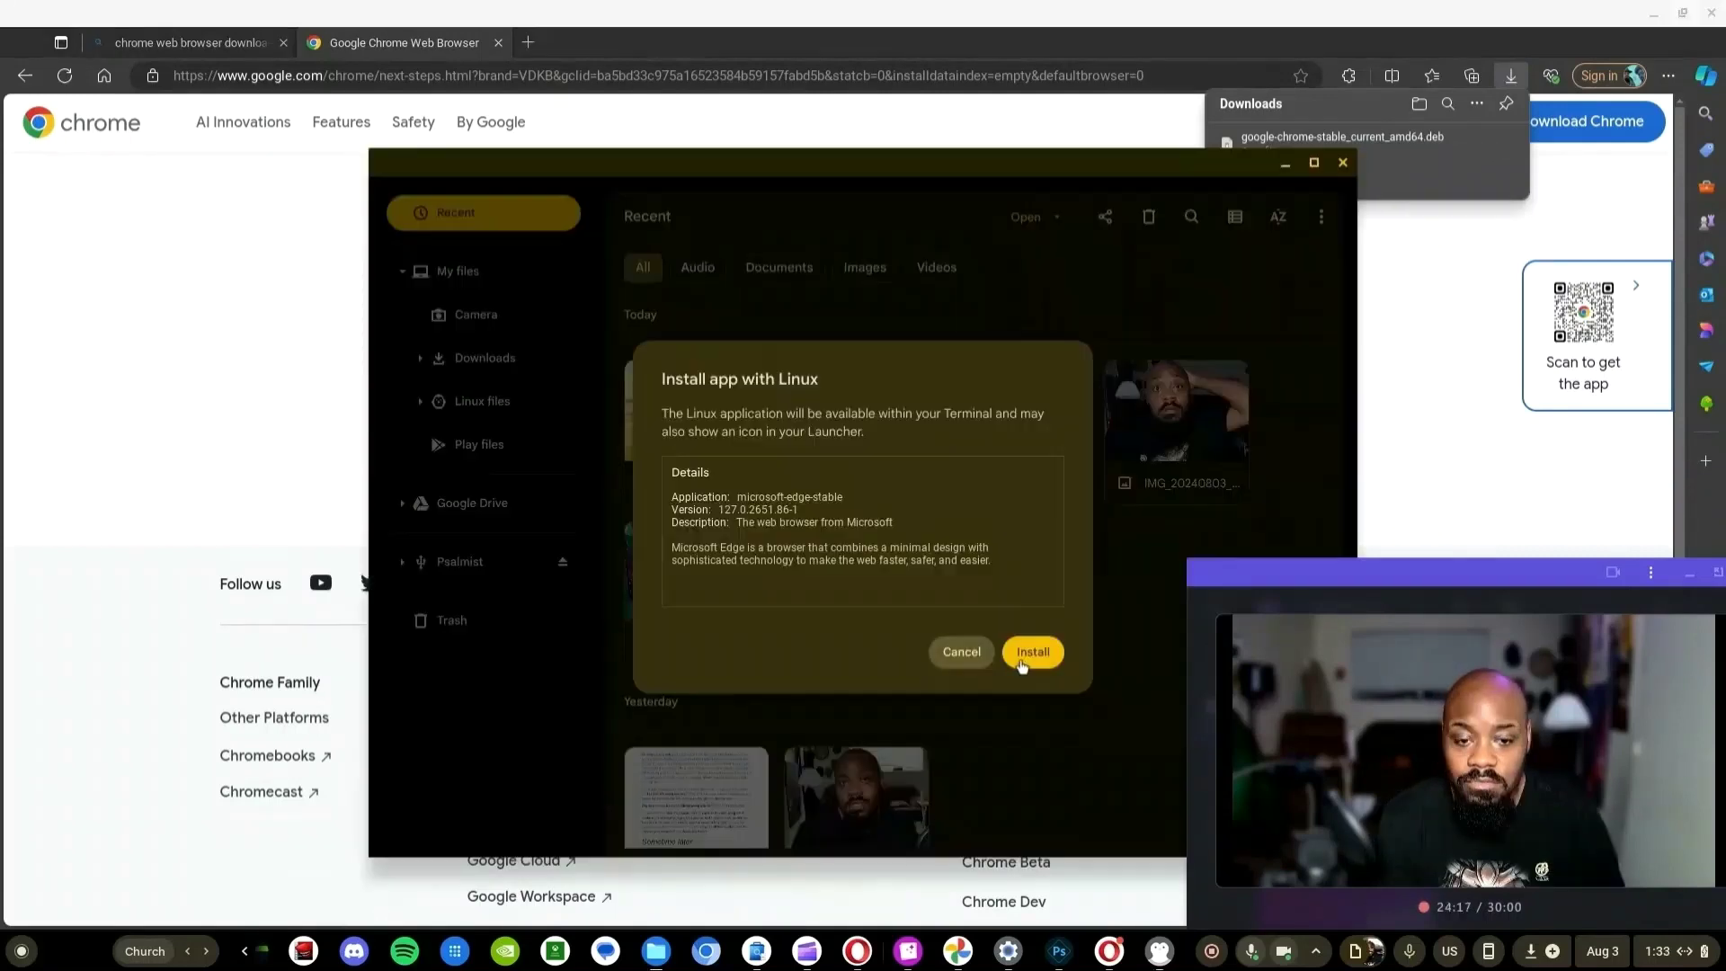
- Cancel the microsoft-edge-stable installation dialog and open the downloaded google-chrome package to install Chrome with Linux
click(971, 659)
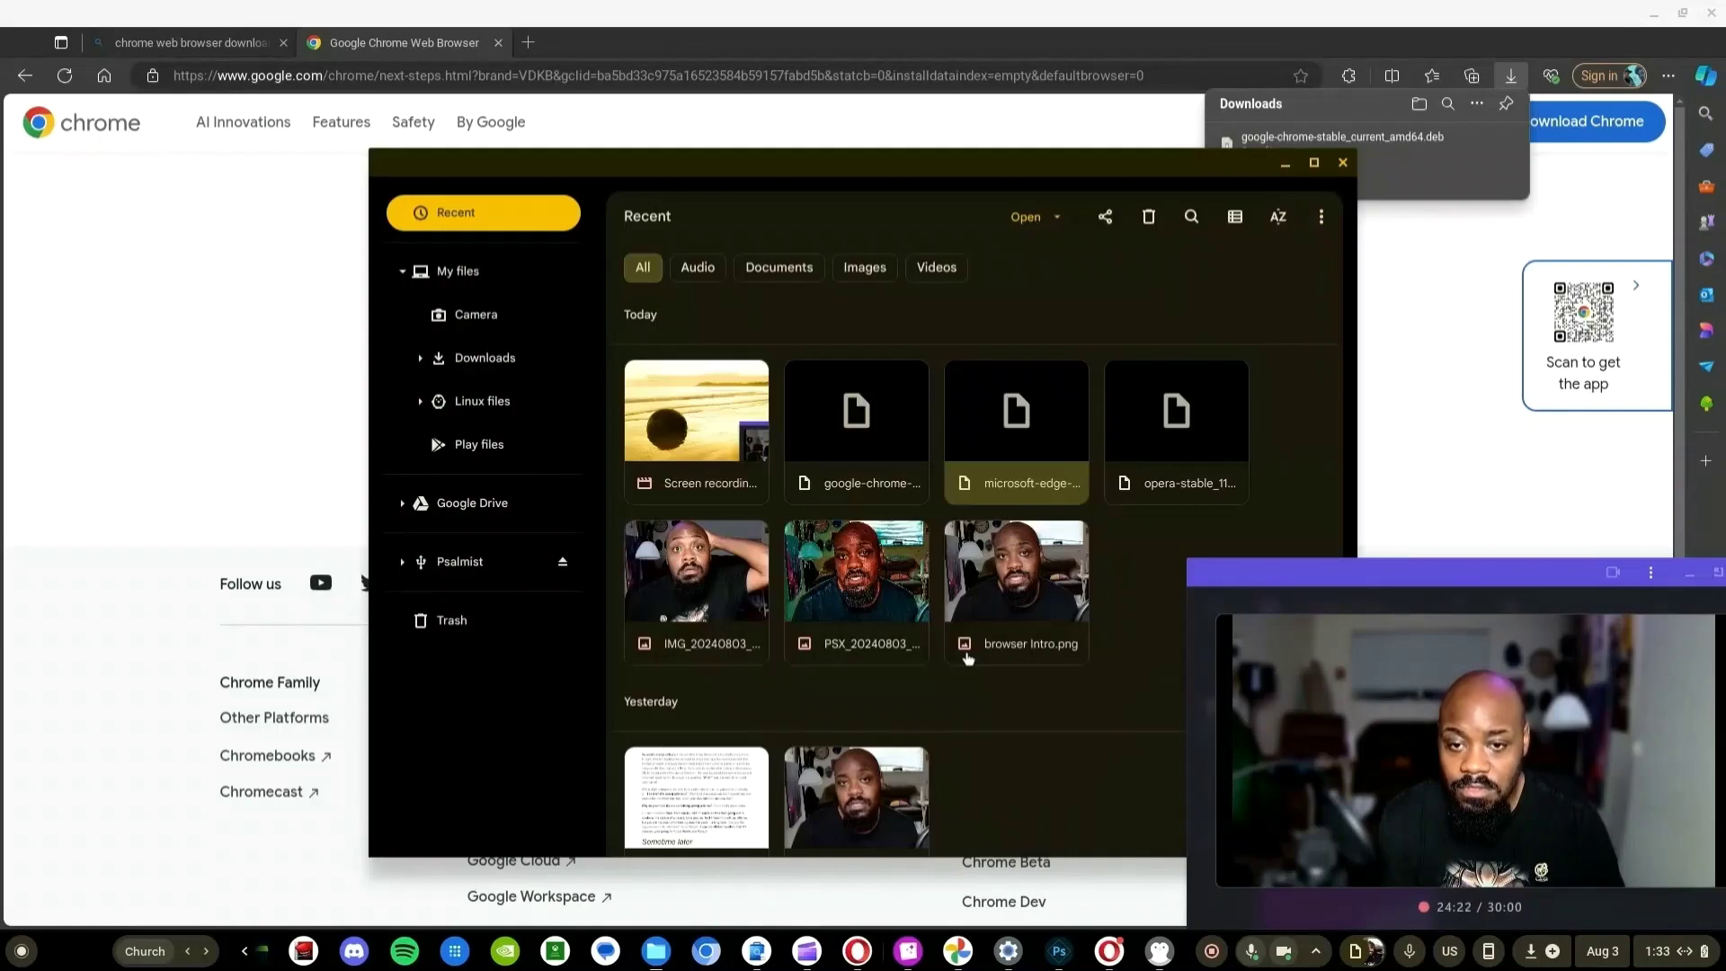
double_click(870, 463)
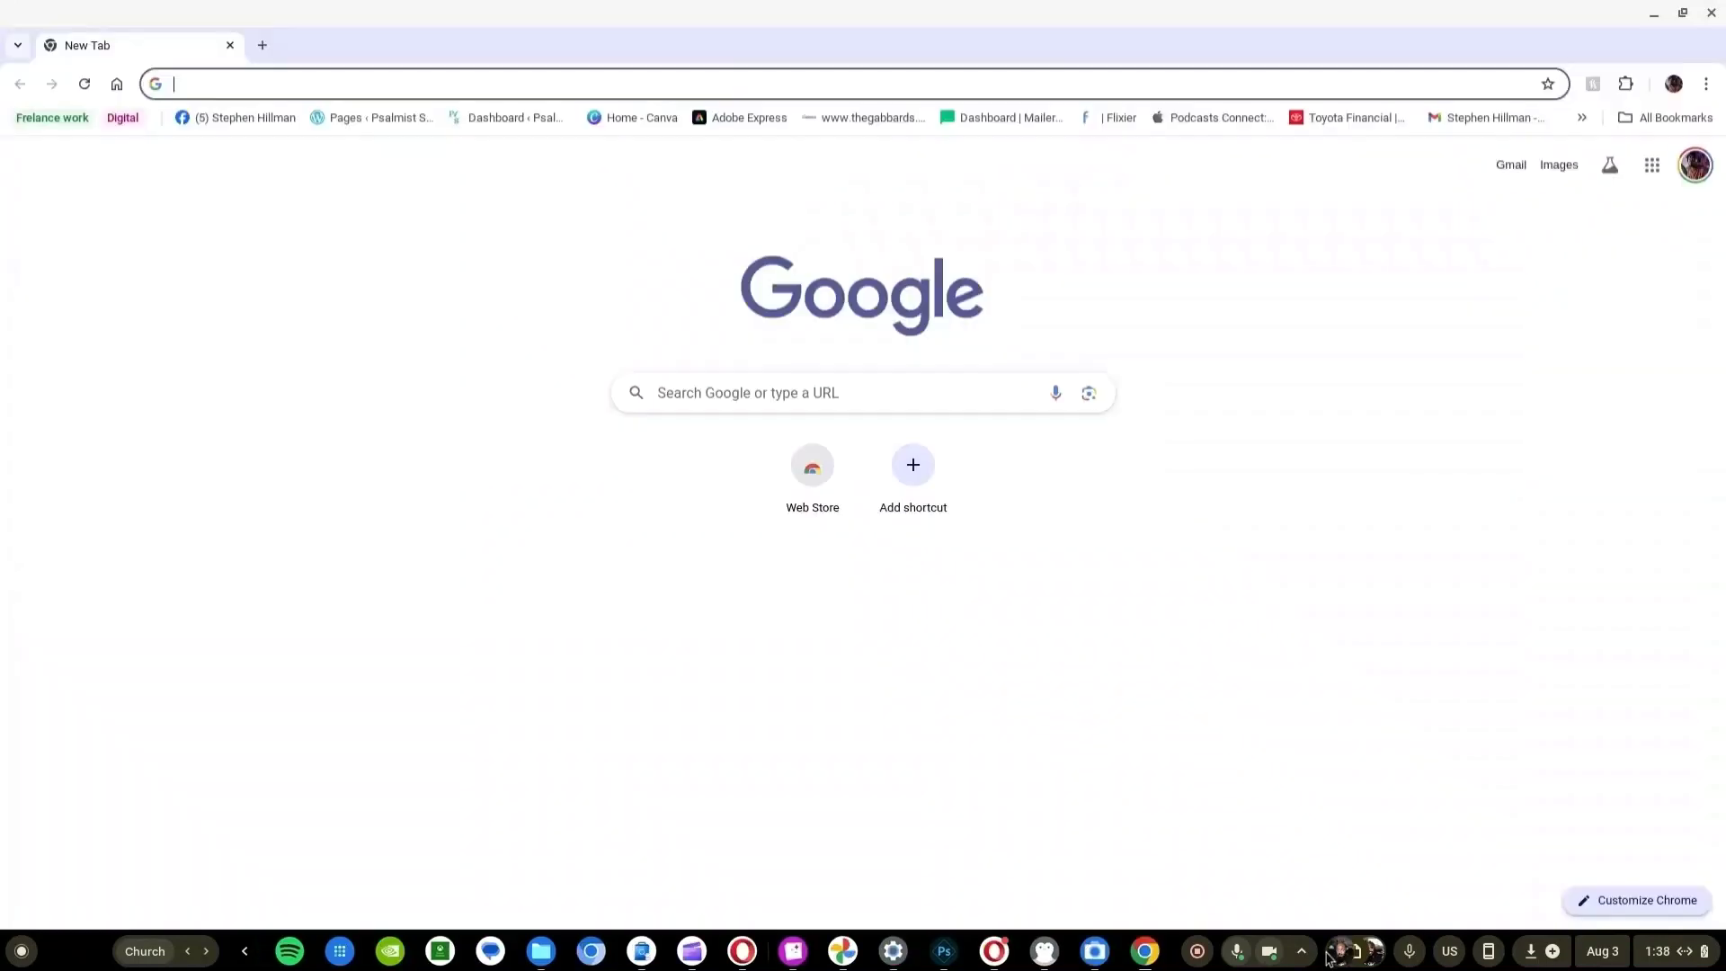
- Open the Camera app and set its window to the Float layout over Chrome
click(1102, 951)
mouse_move(1676, 536)
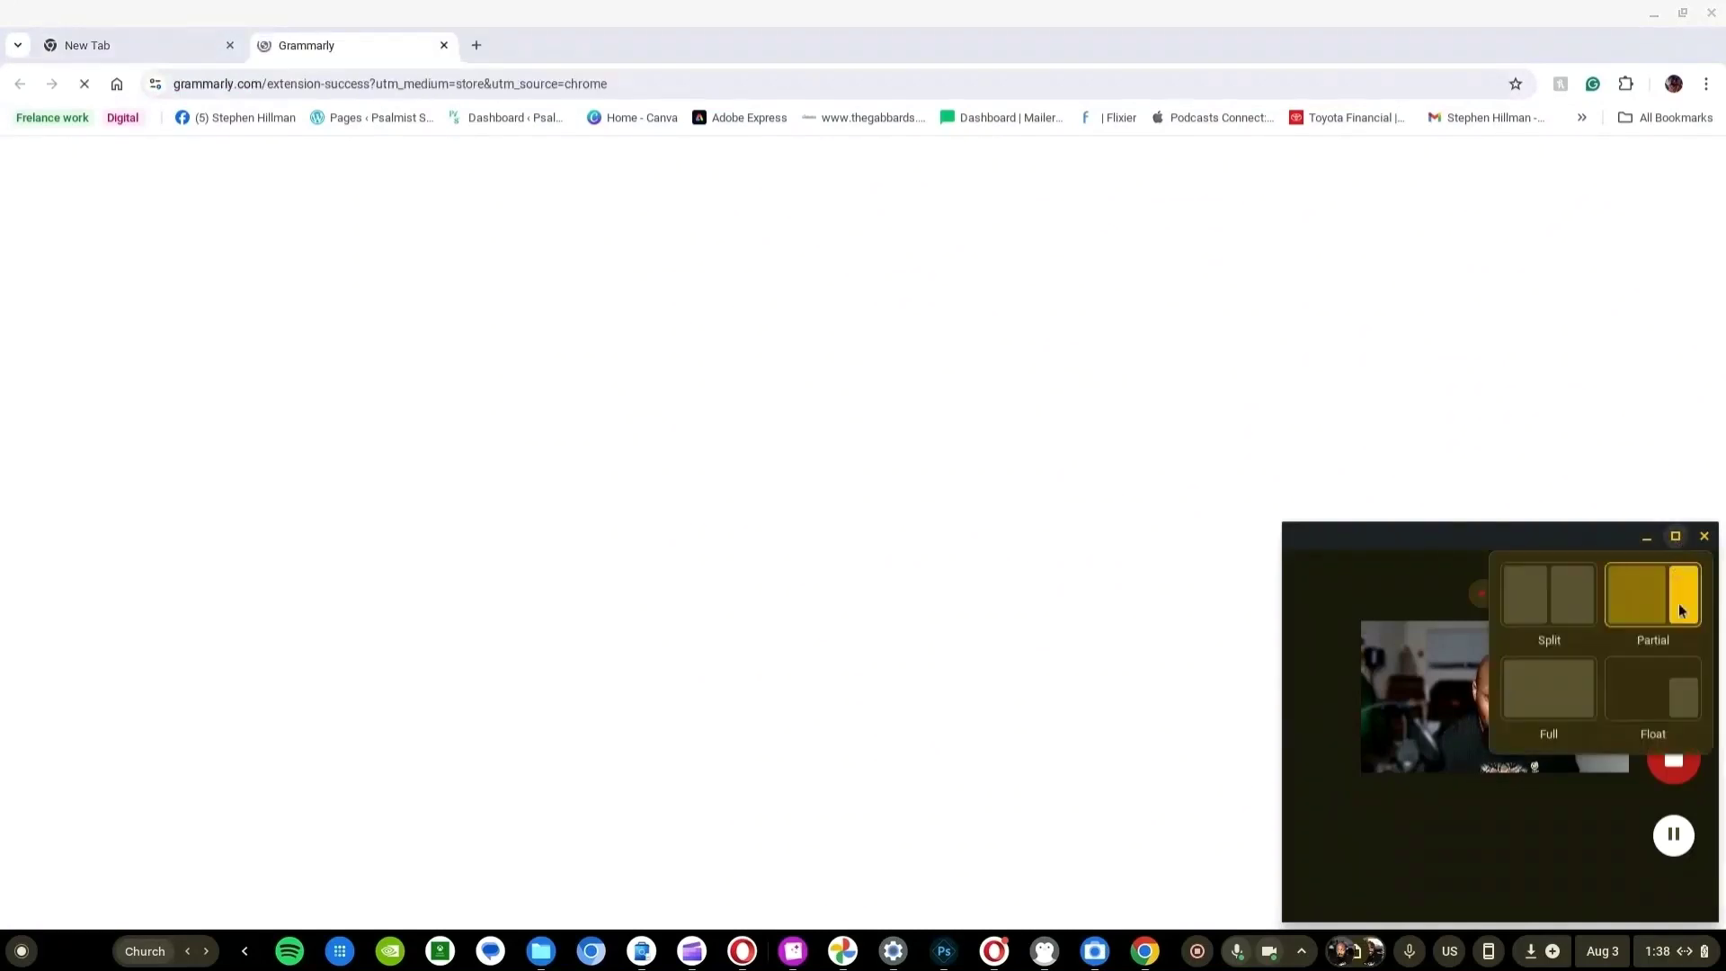
click(1678, 672)
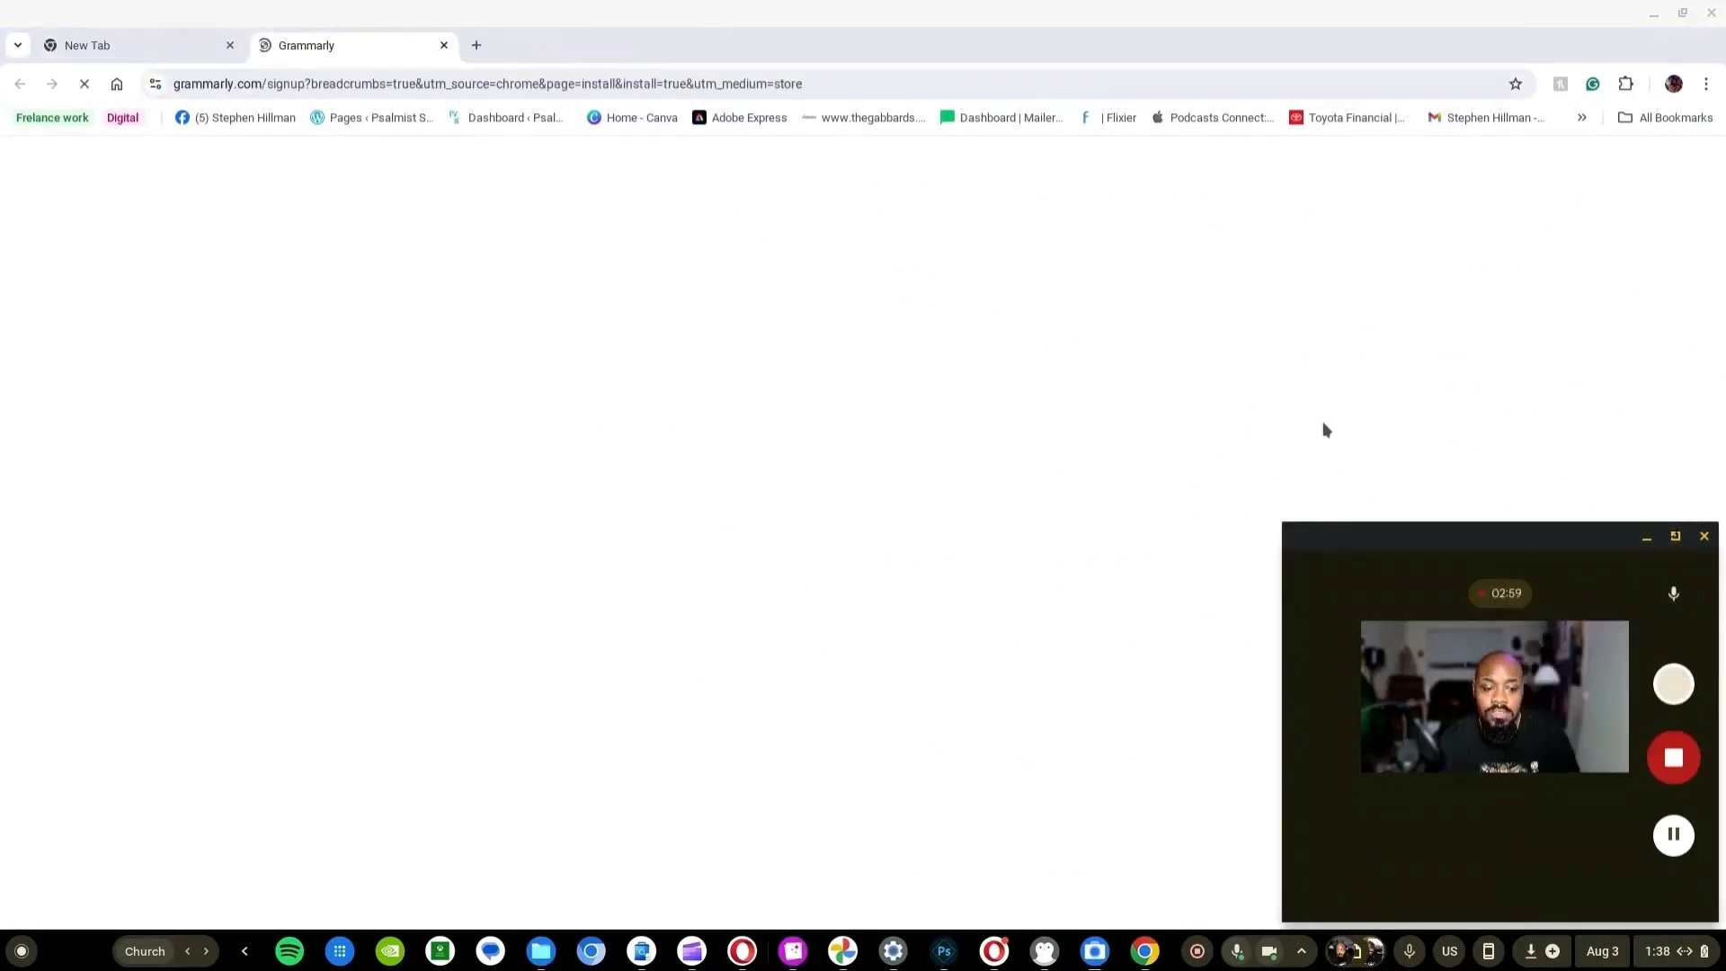
- Return from the Grammarly sign-up page to Chrome's New Tab page and load the home page
click(187, 52)
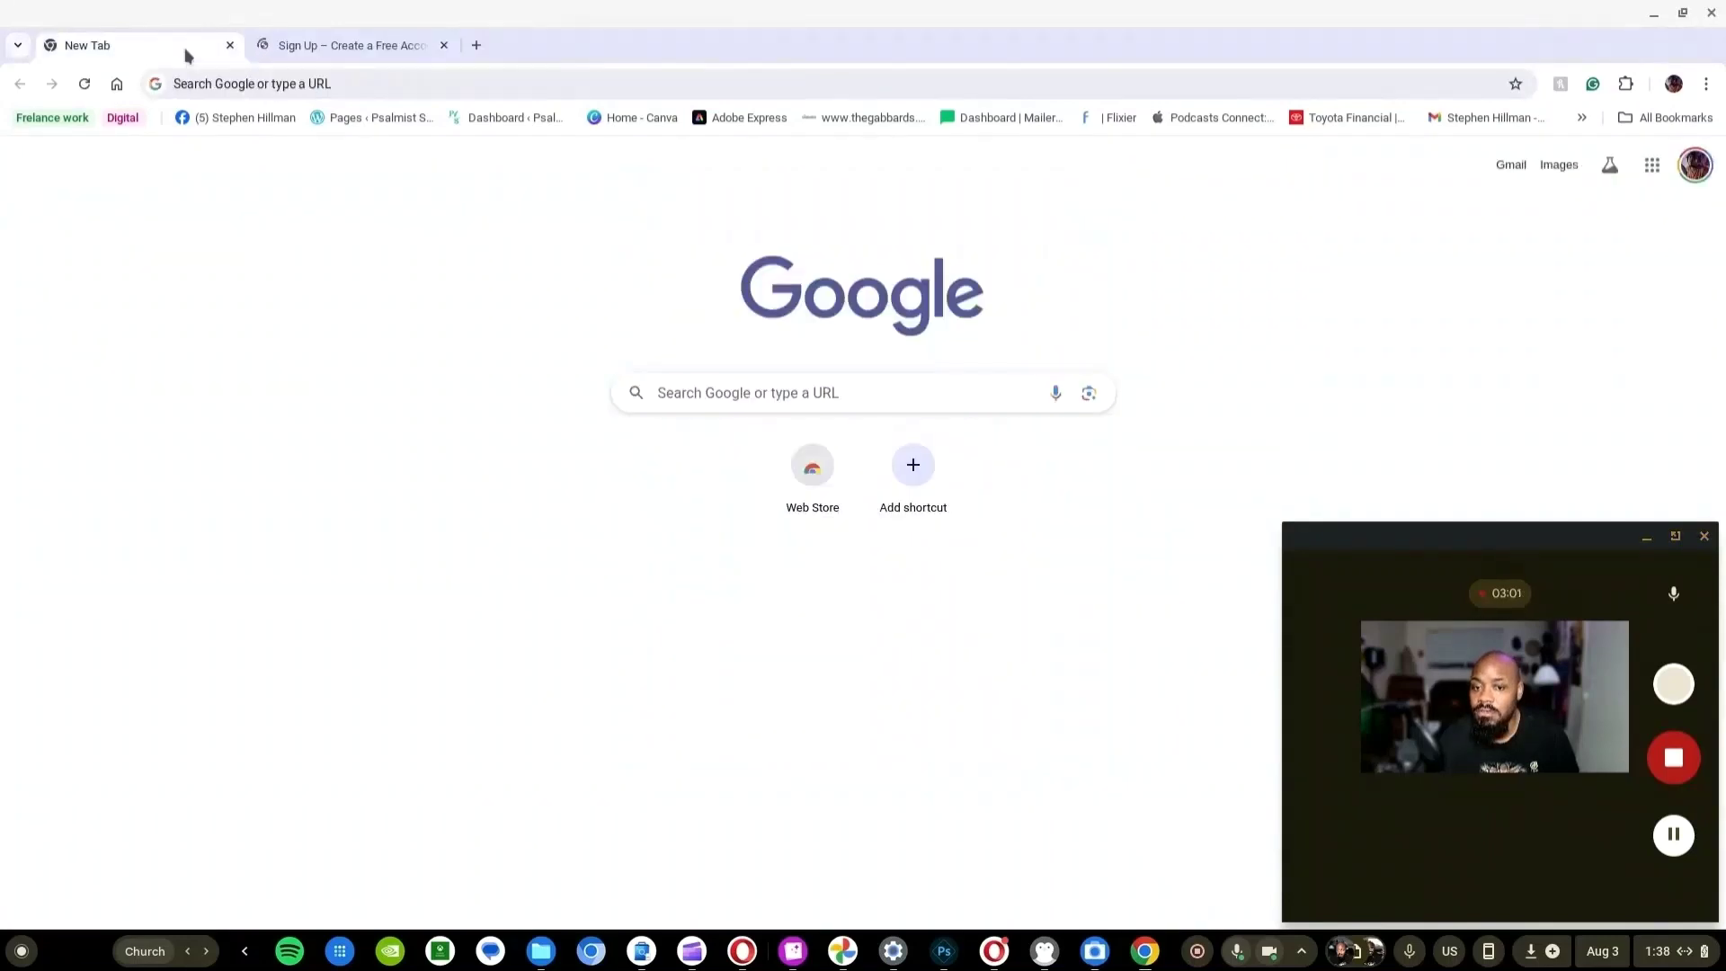
click(117, 87)
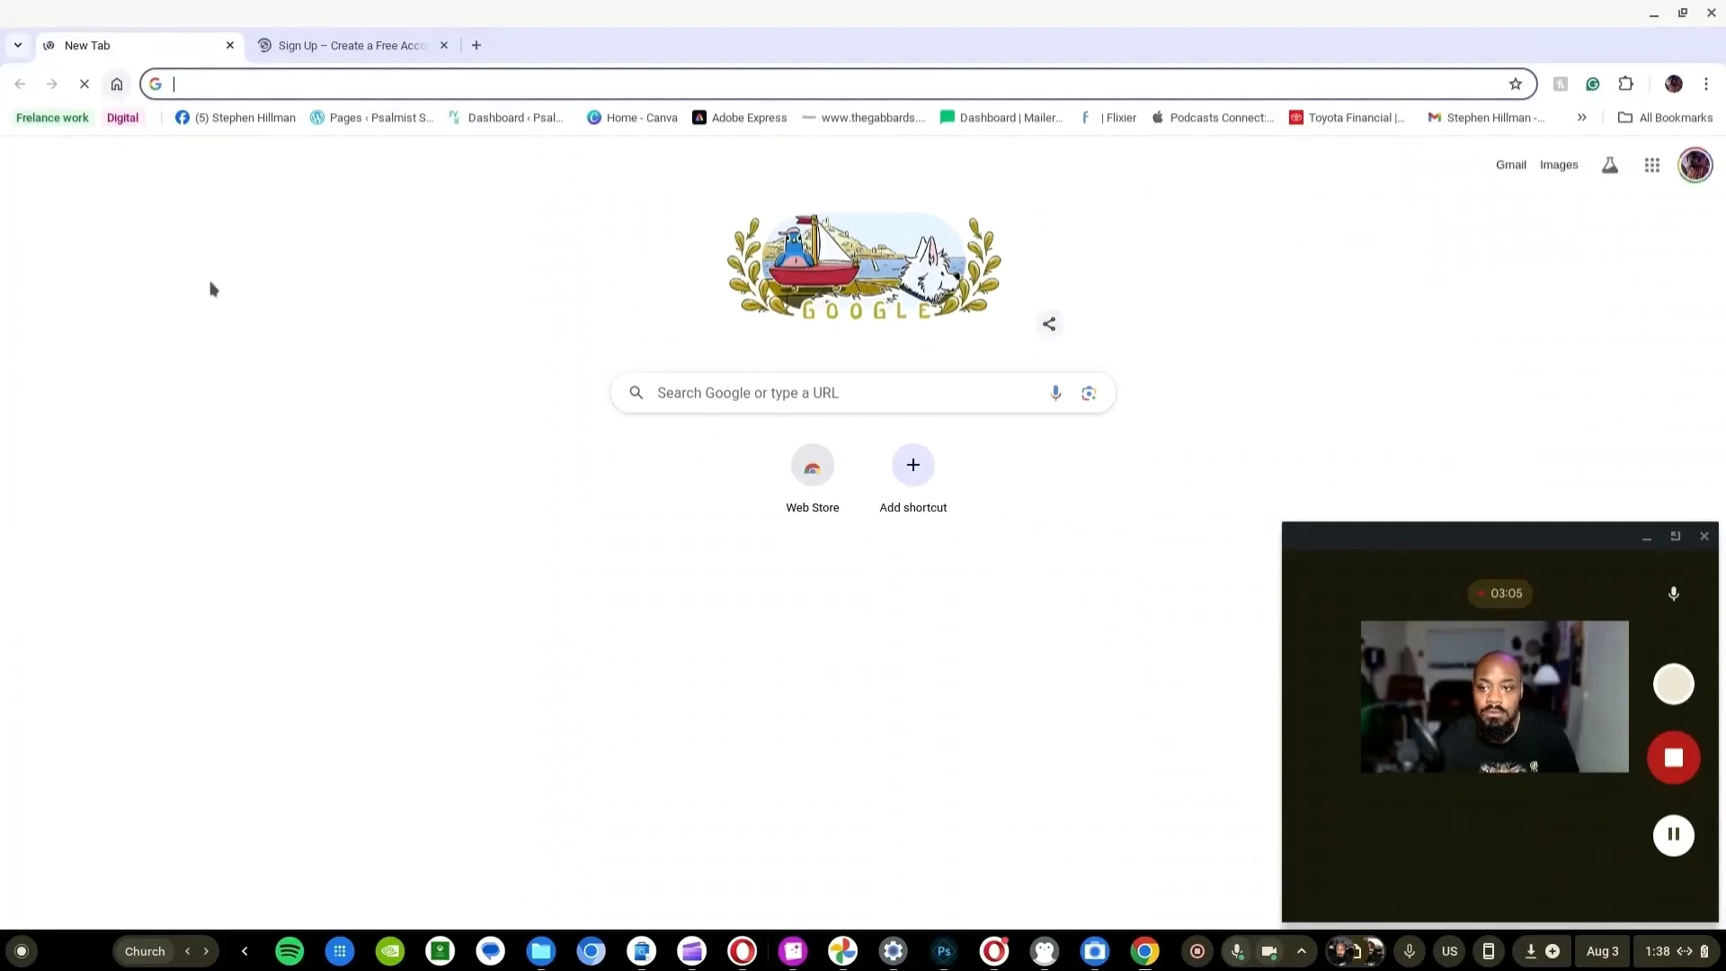